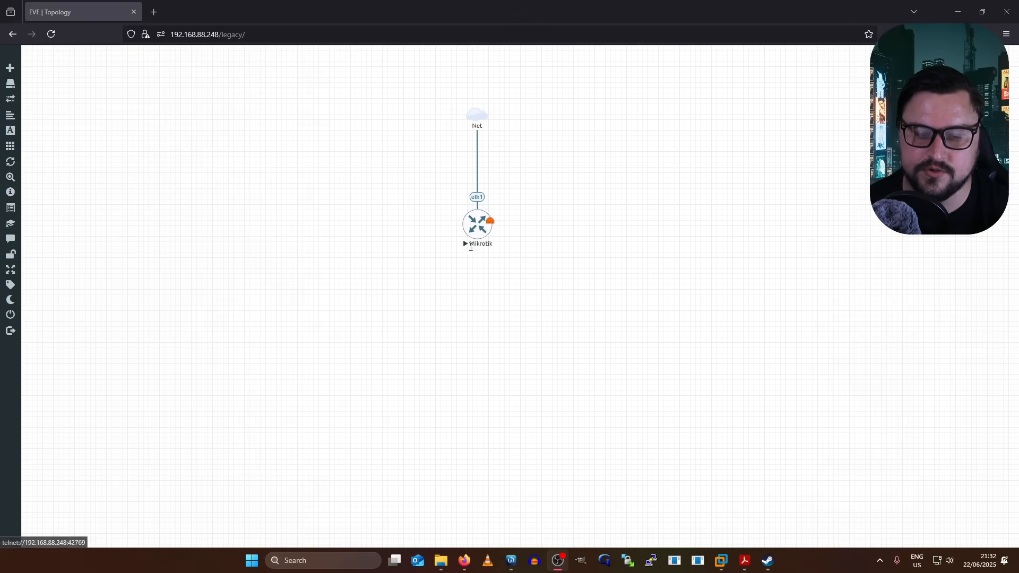
# - Create a Virtual PC (VPCS) node and drag it below the Mikrotik router
pyautogui.rightClick(481, 331)
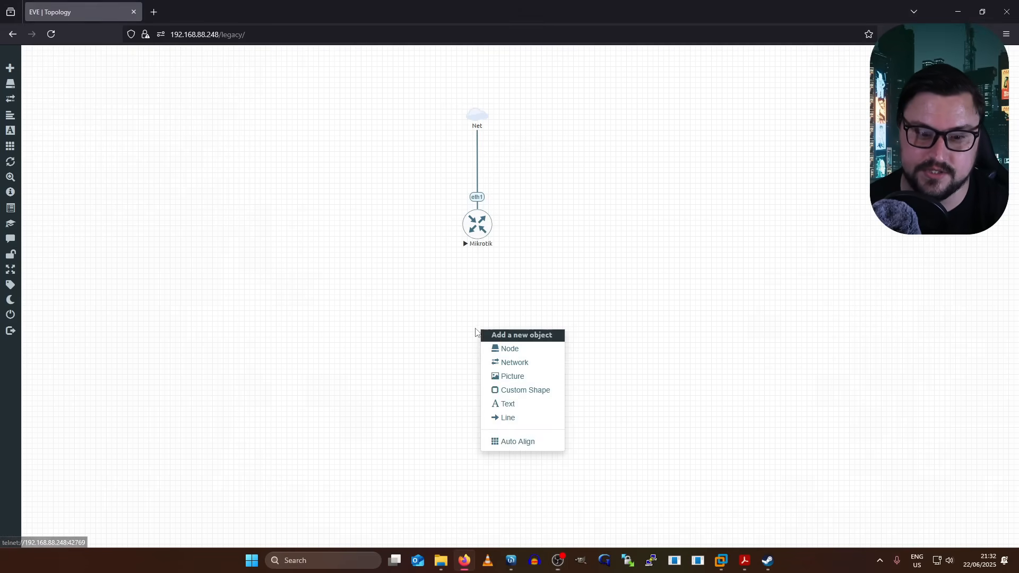
pyautogui.click(510, 352)
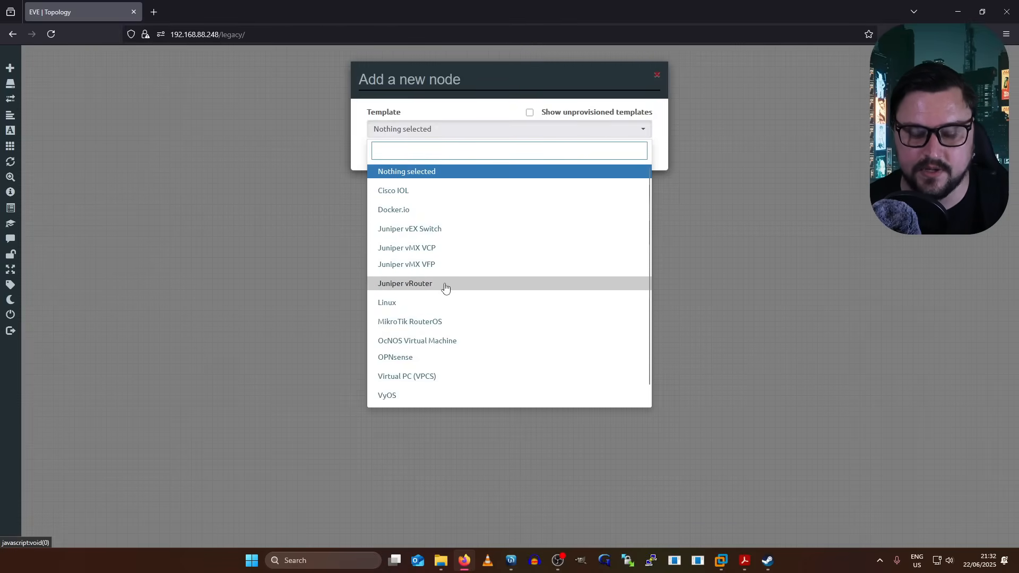
pyautogui.scroll(-1, 423, 294)
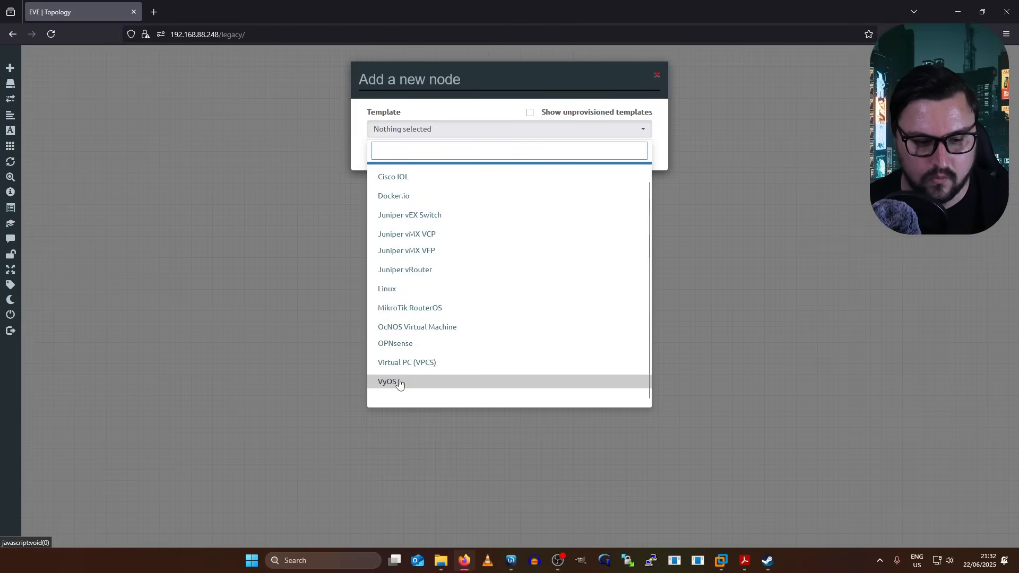
pyautogui.click(407, 361)
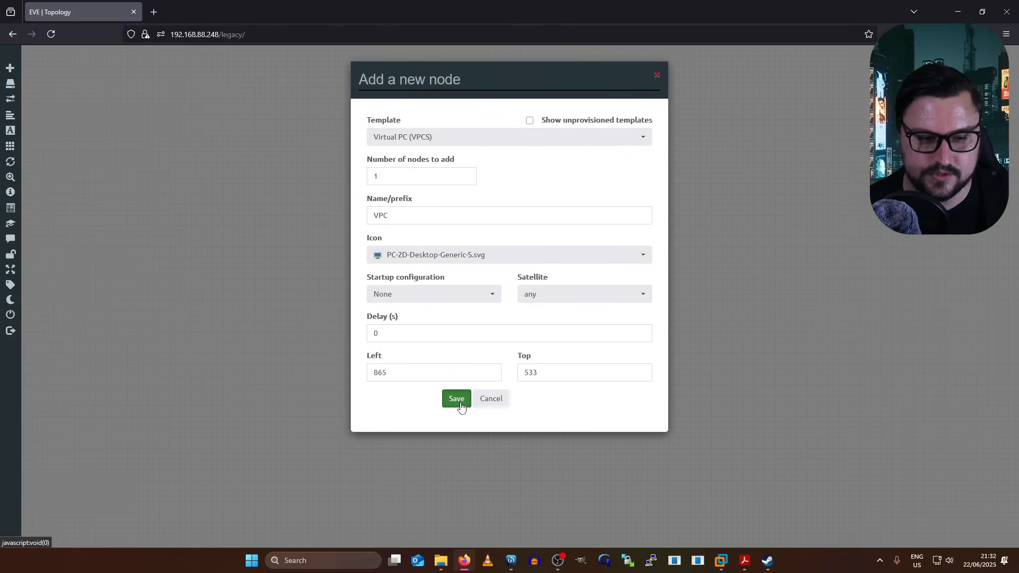
pyautogui.click(462, 404)
pyautogui.moveTo(493, 346); pyautogui.dragTo(485, 229)
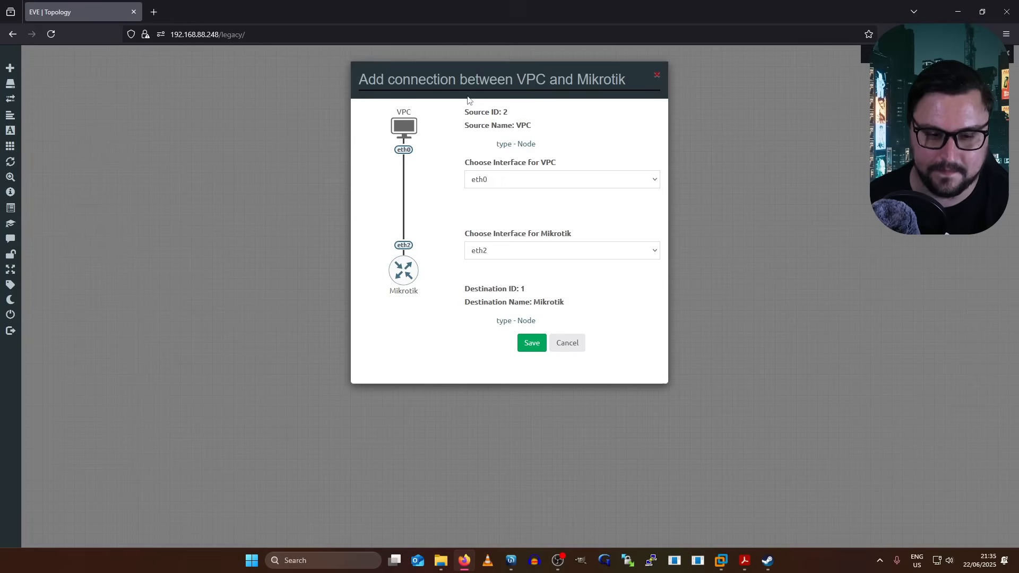
# - Save the link pairing VPC eth0 with Mikrotik eth2
pyautogui.click(526, 345)
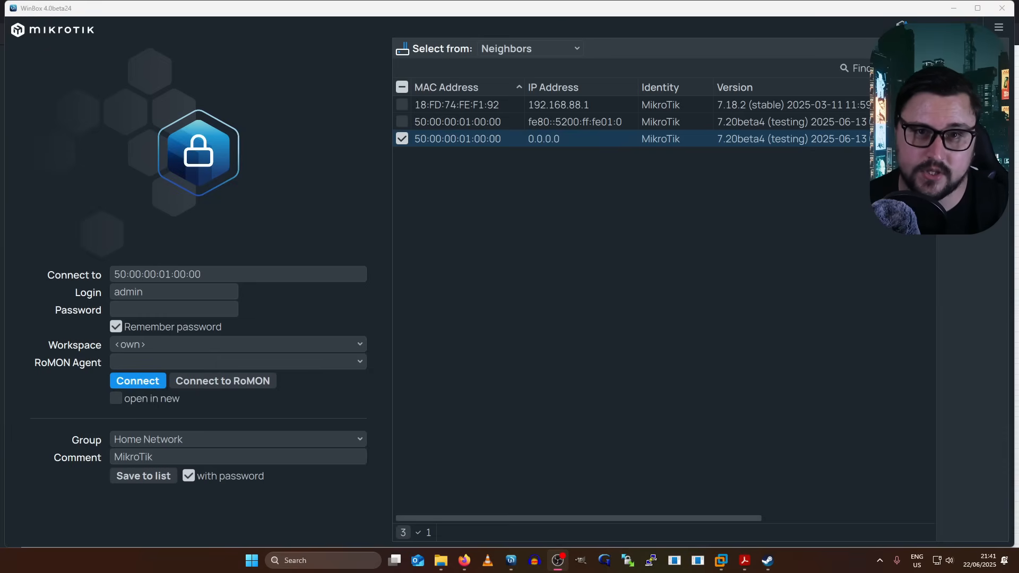
# - Select neighbor 50:00:00:01:00:00 in WinBox and connect to it
pyautogui.click(720, 304)
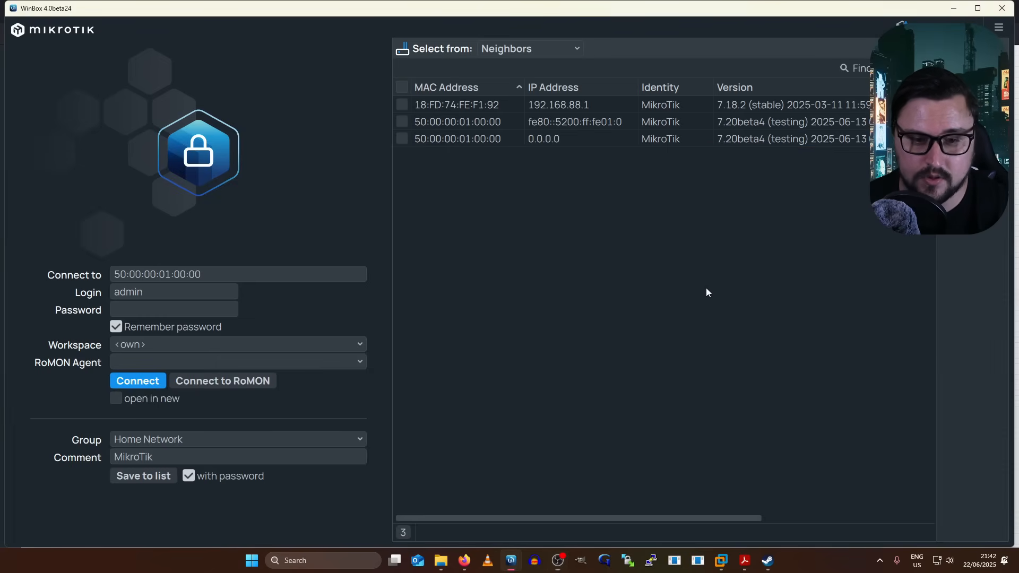
pyautogui.click(467, 141)
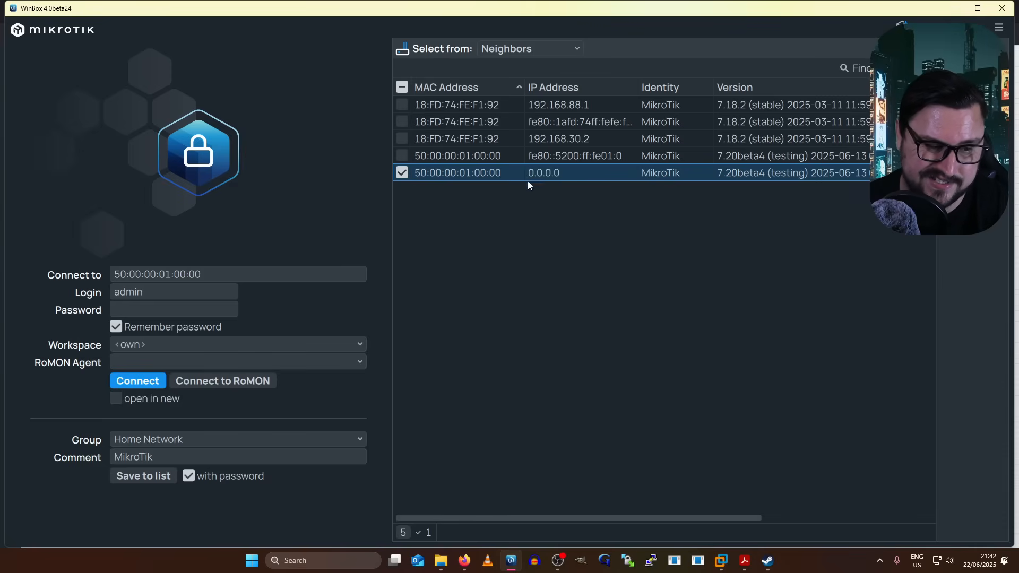
pyautogui.click(139, 381)
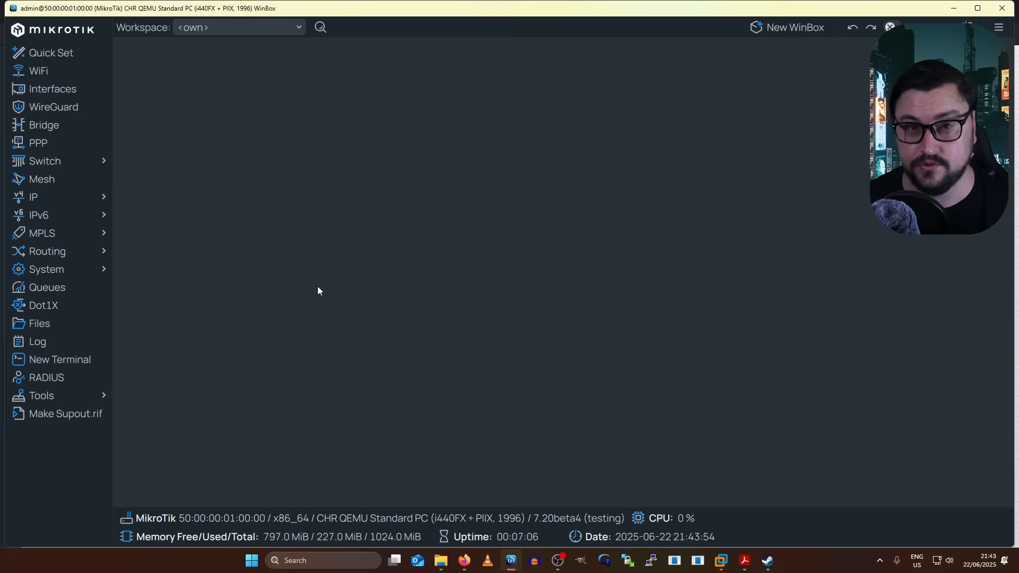
# - Show the IP > DHCP Client list with a new DHCP client form moved aside
pyautogui.click(80, 205)
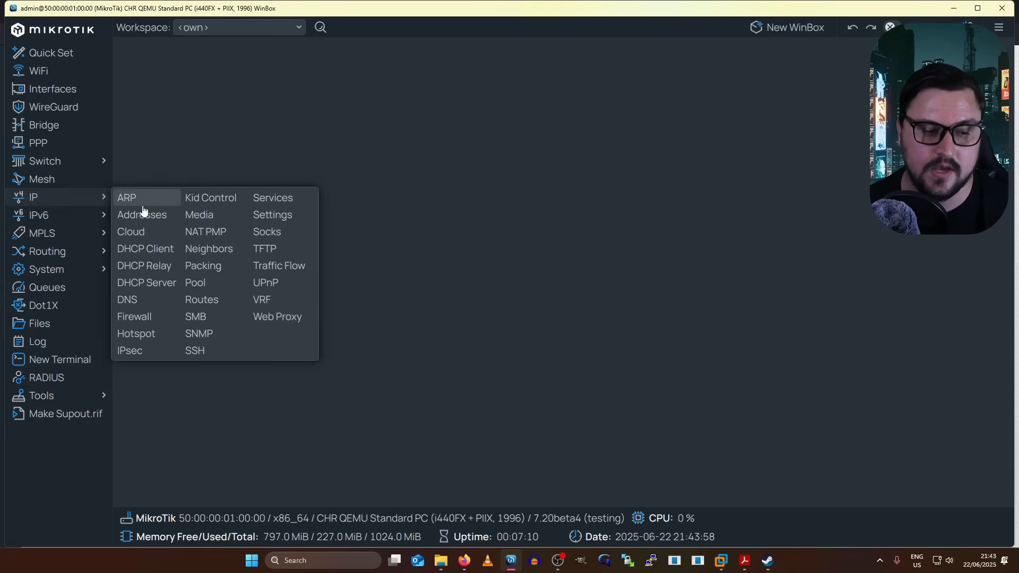
pyautogui.click(156, 249)
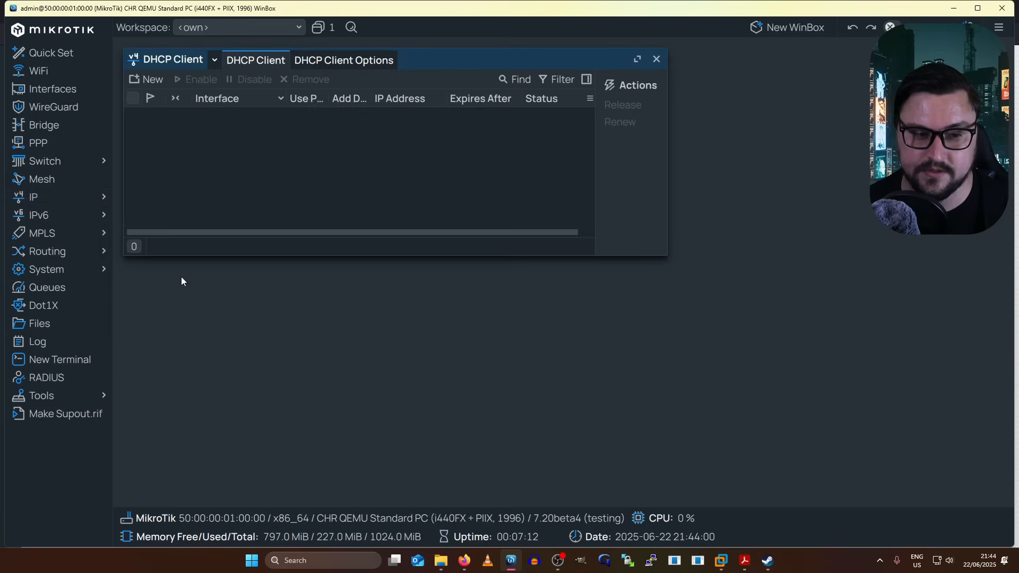
pyautogui.click(147, 81)
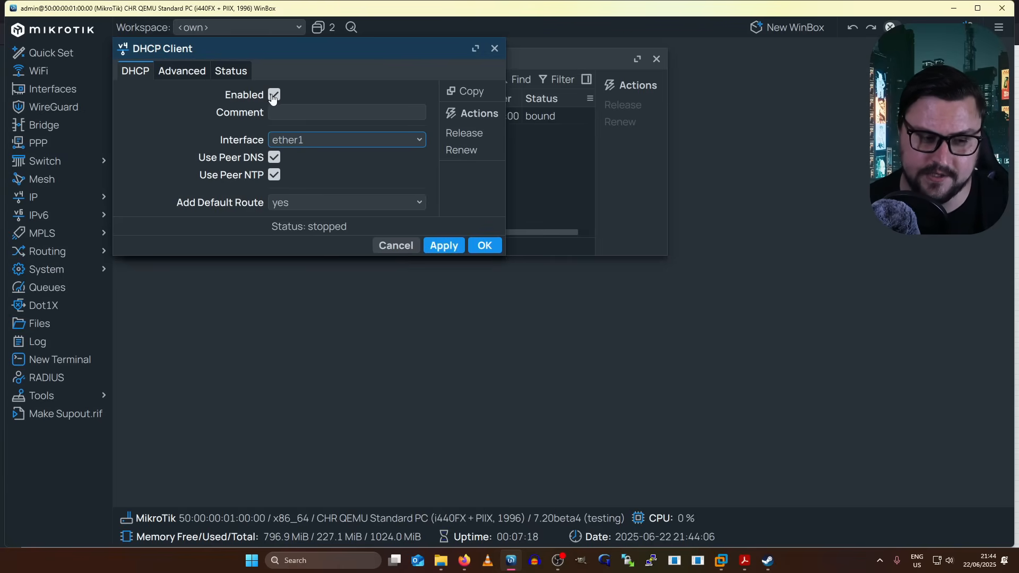
pyautogui.click(320, 114)
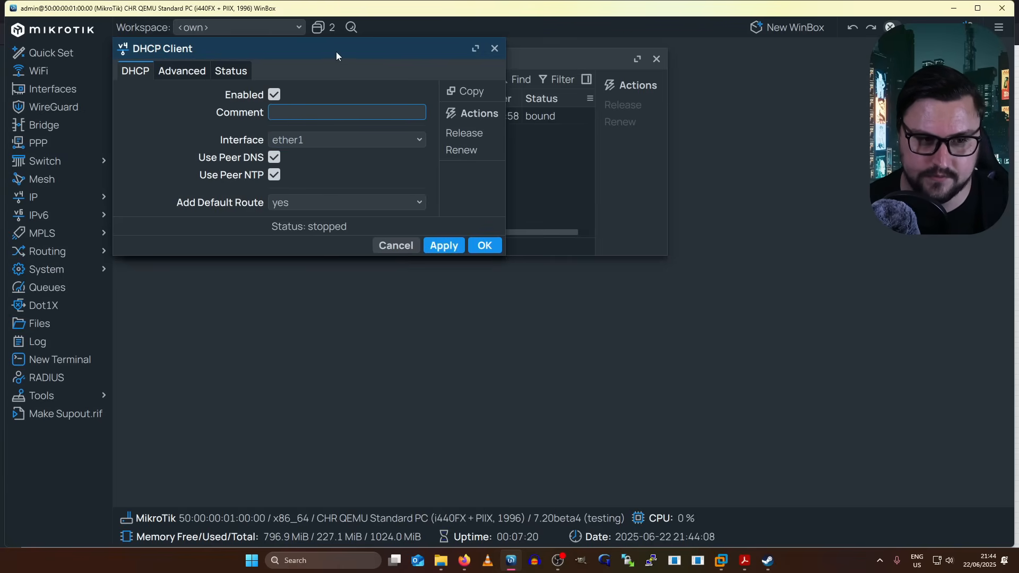
pyautogui.moveTo(336, 52); pyautogui.dragTo(419, 204)
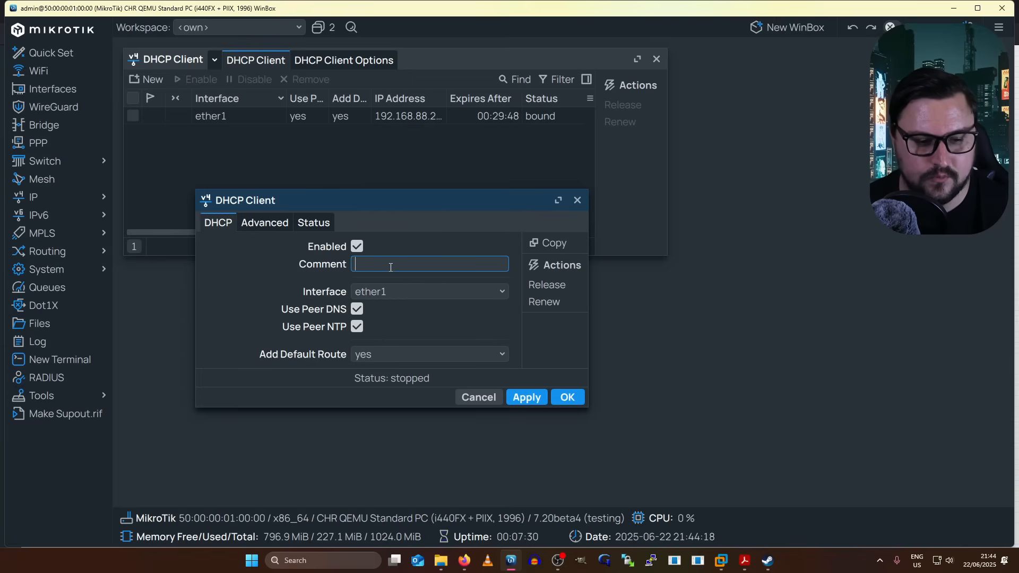
# - Try saving a second DHCP client on ether1, then close the form after the 'already exists' error
pyautogui.click(370, 293)
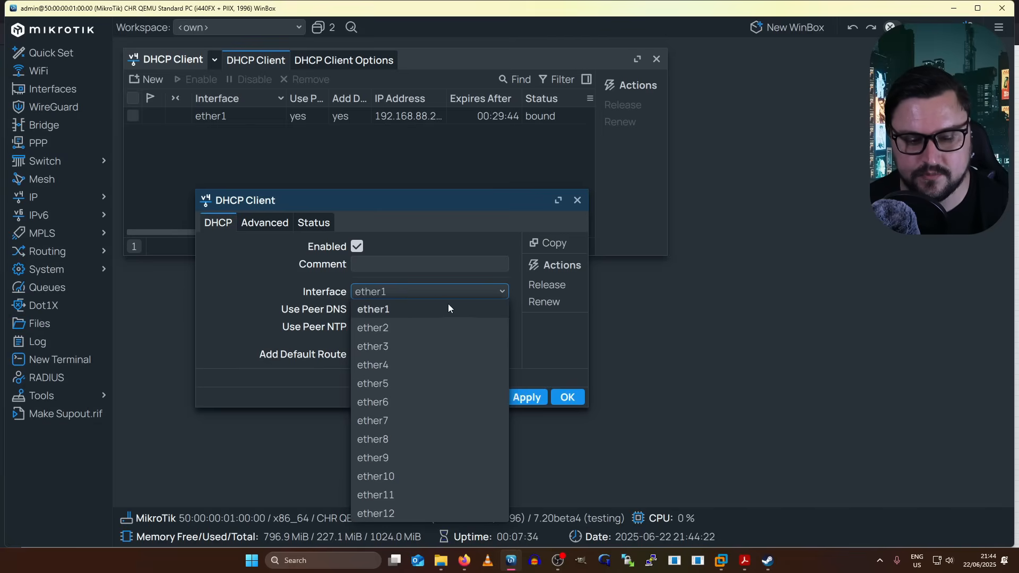
pyautogui.click(464, 307)
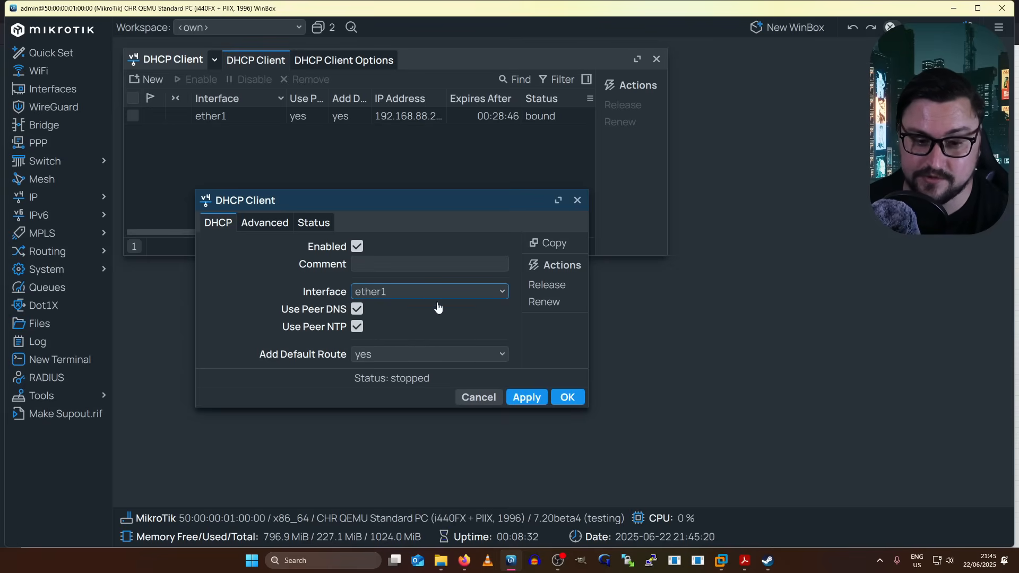
pyautogui.click(568, 398)
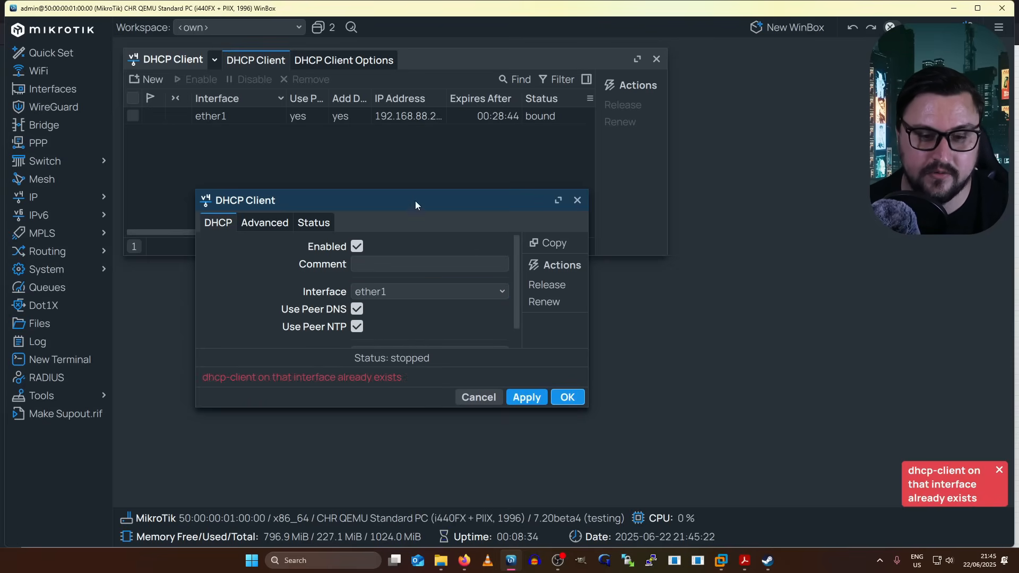
pyautogui.click(578, 201)
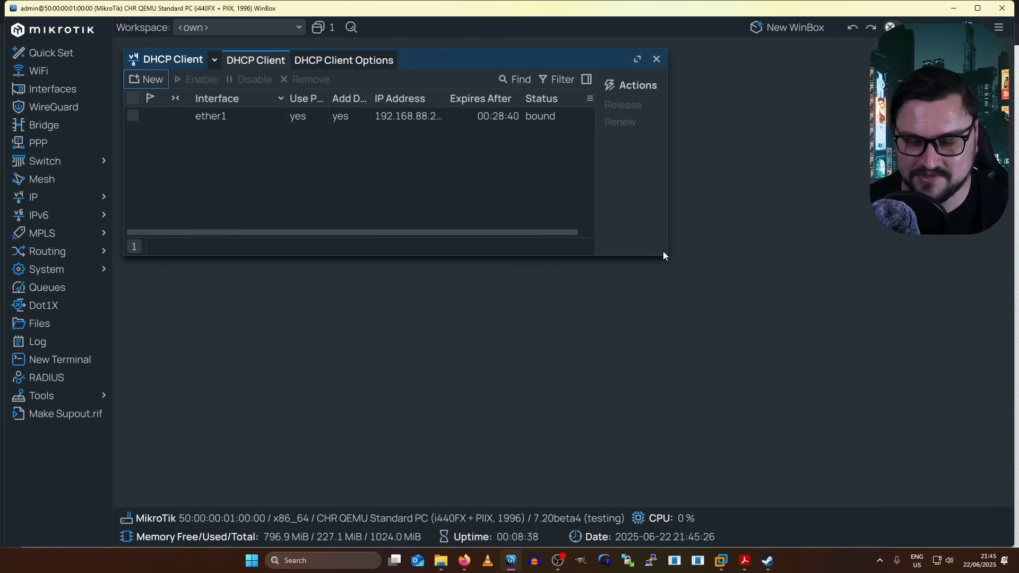
# - Enlarge the DHCP client list and widen its columns to show ether1 bound to 192.168.88.229/24
pyautogui.moveTo(668, 257); pyautogui.dragTo(833, 354)
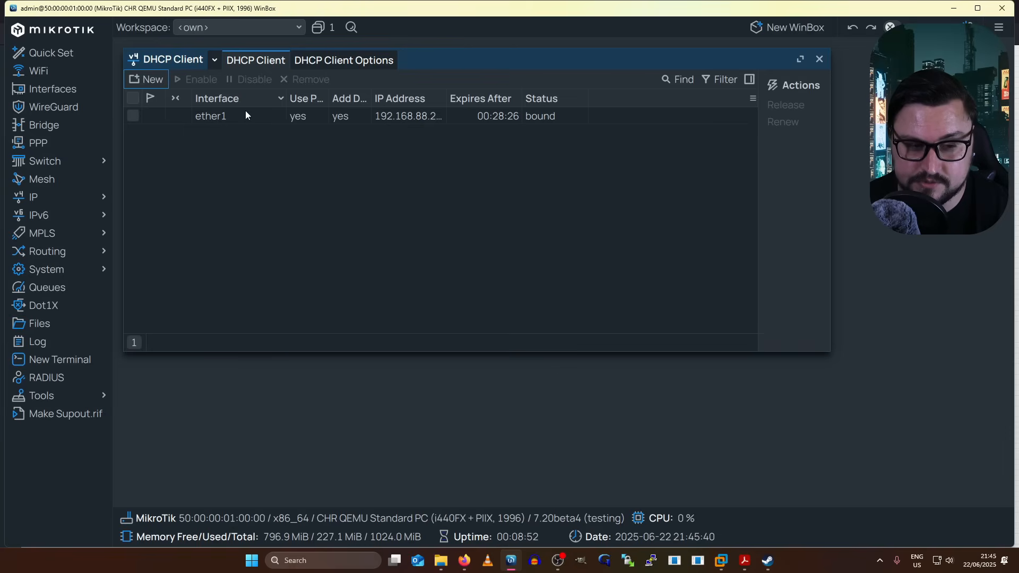
pyautogui.click(537, 118)
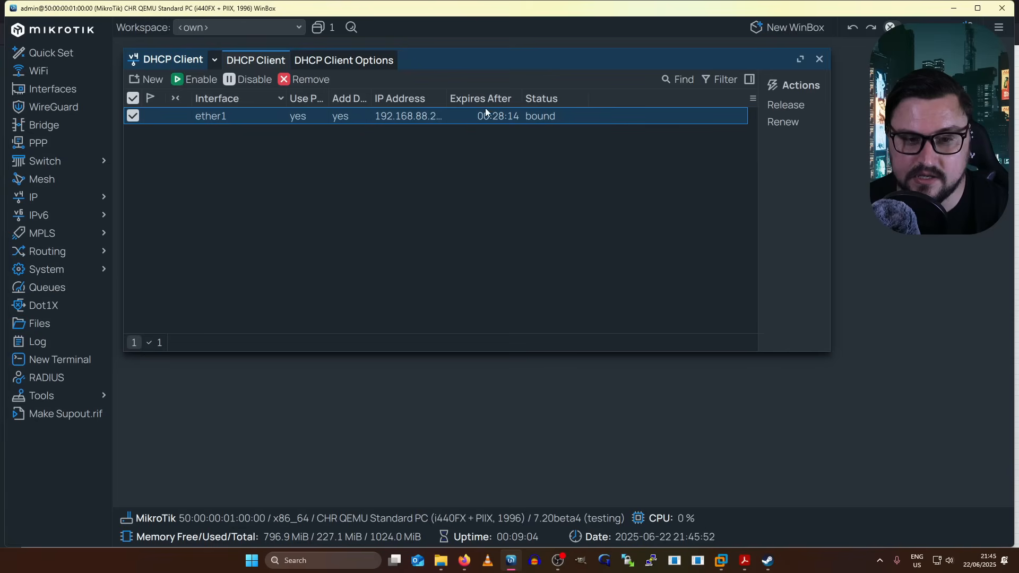
pyautogui.moveTo(523, 98); pyautogui.dragTo(542, 98)
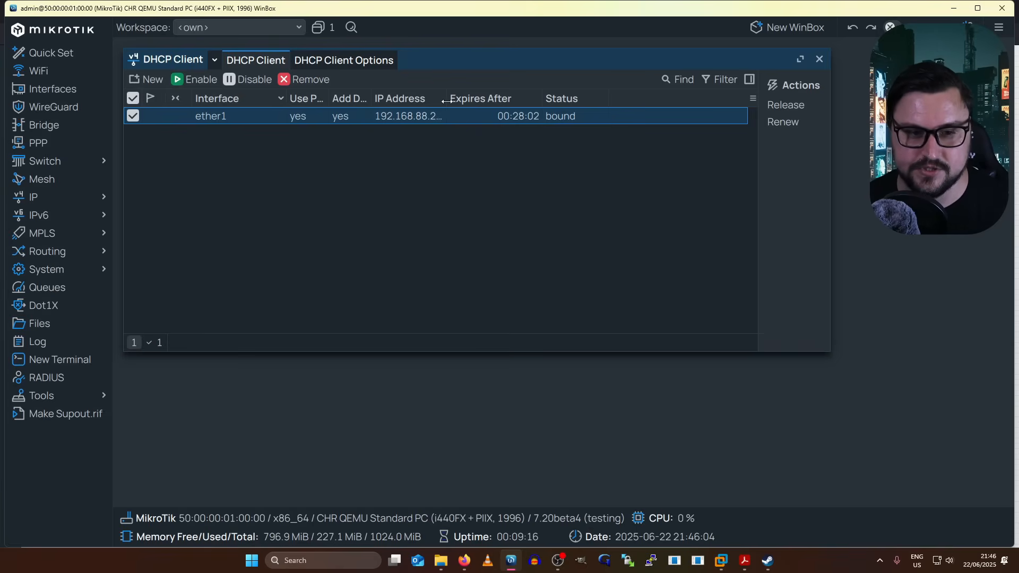
pyautogui.moveTo(447, 102); pyautogui.dragTo(474, 102)
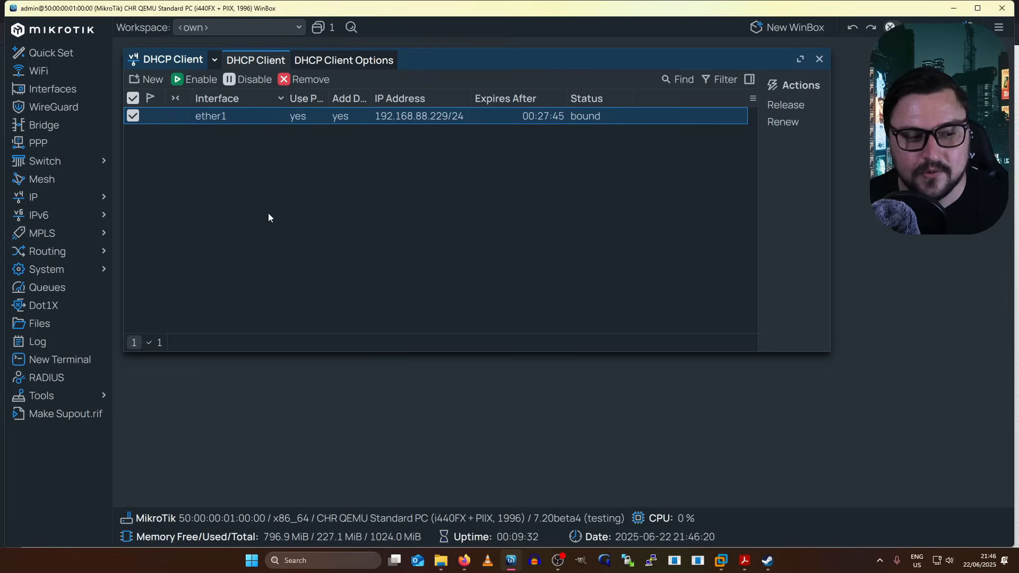
pyautogui.click(61, 361)
# - Ping 8.8.8.8 from the maximized router terminal, stopping after four replies
pyautogui.hotkey('ctrl', 'c')
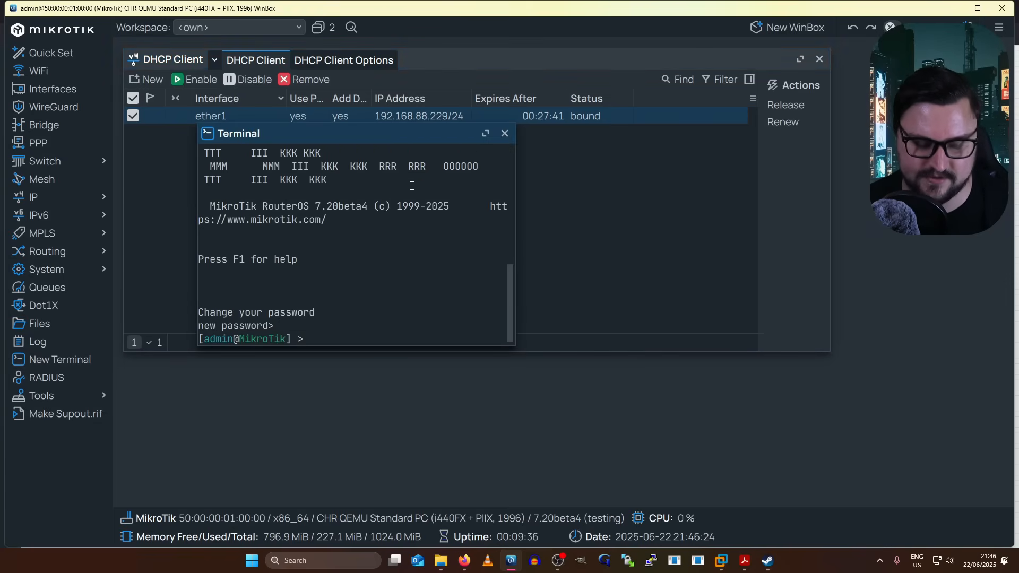
pyautogui.doubleClick(342, 132)
pyautogui.press('Return')
pyautogui.press('Return')
pyautogui.write('p')
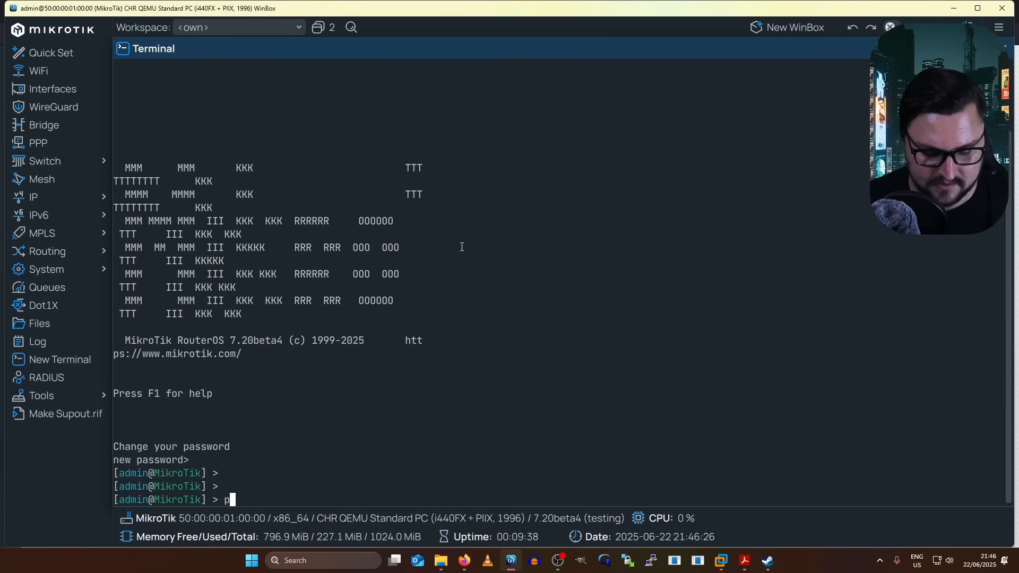
pyautogui.write('ing 8.8.8.8')
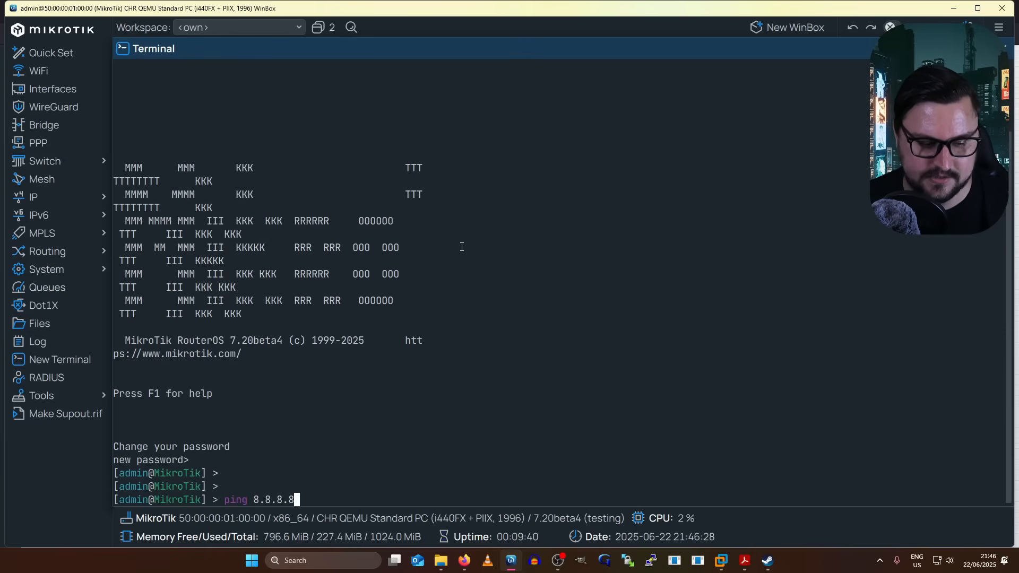
pyautogui.press('Return')
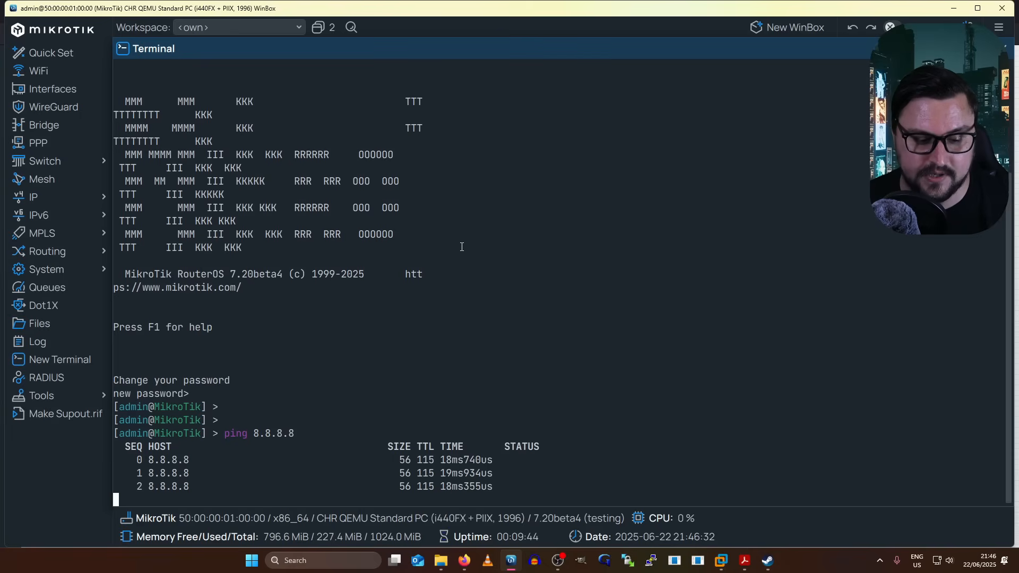
pyautogui.hotkey('ctrl', 'c')
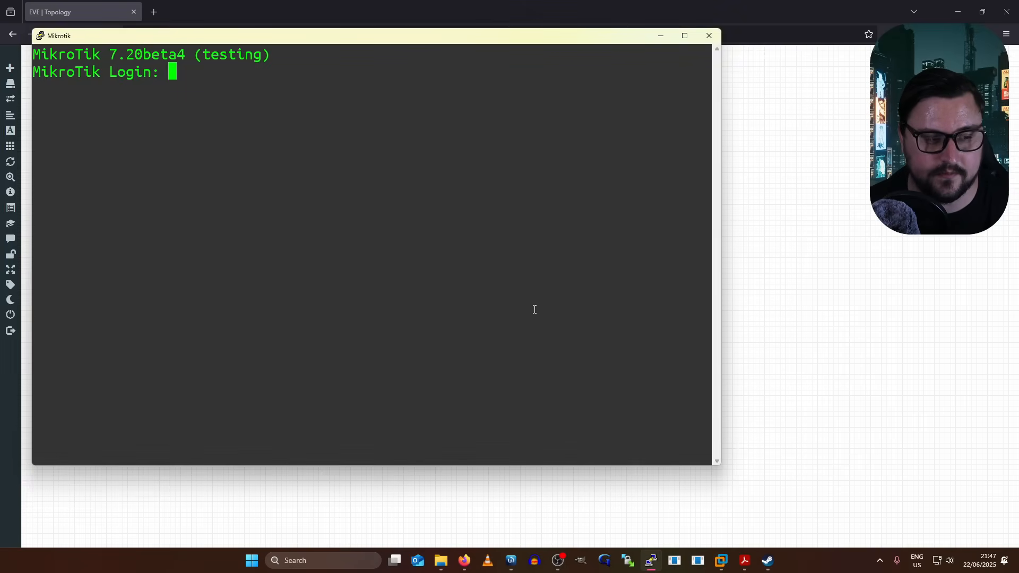
# - Log in to the MikroTik console as admin with an empty password, skipping the new-password prompt
pyautogui.write('admin')
pyautogui.press('Return')
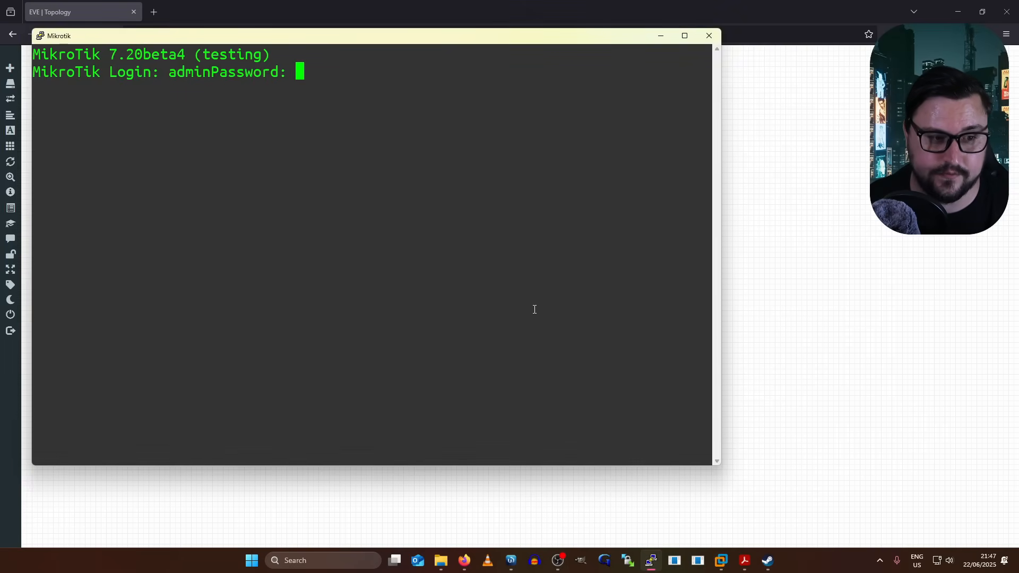
pyautogui.press('Return')
pyautogui.hotkey('ctrl', 'c')
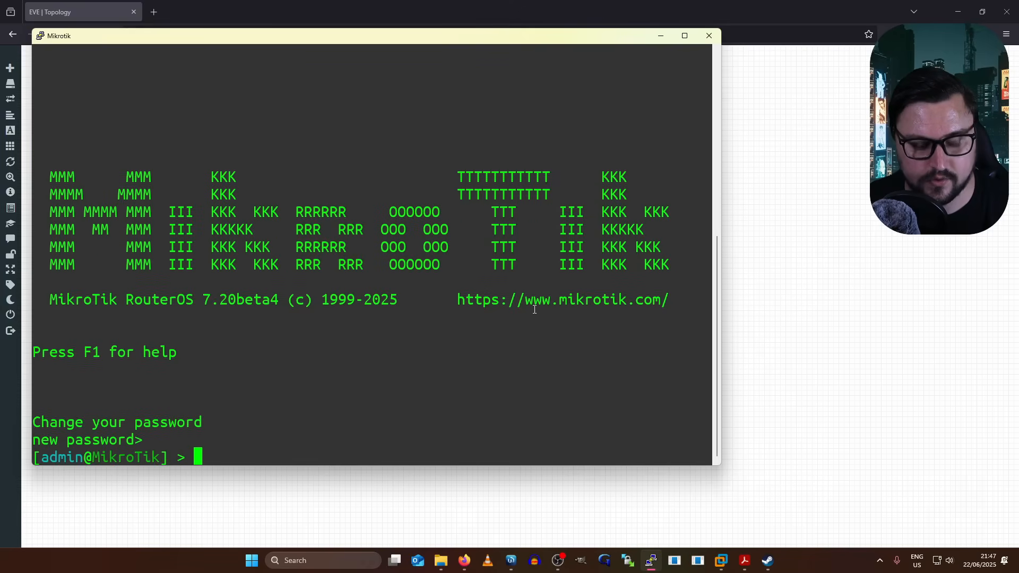
pyautogui.doubleClick(489, 38)
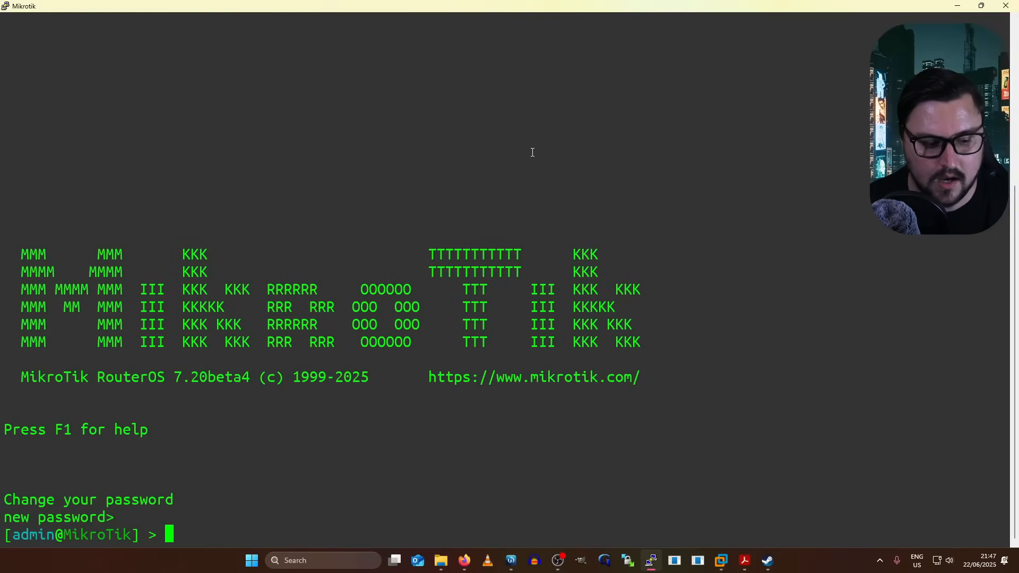
pyautogui.press('Return')
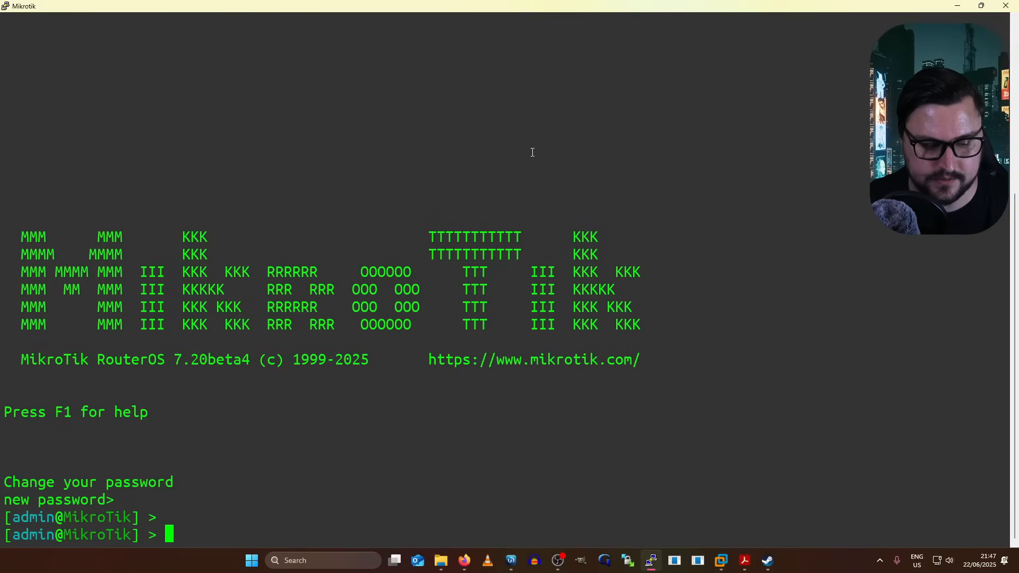
# - Remove the existing DHCP client with ip/dhcp-client/remove
pyautogui.write('ip')
pyautogui.press('Tab')
pyautogui.write('/dhc')
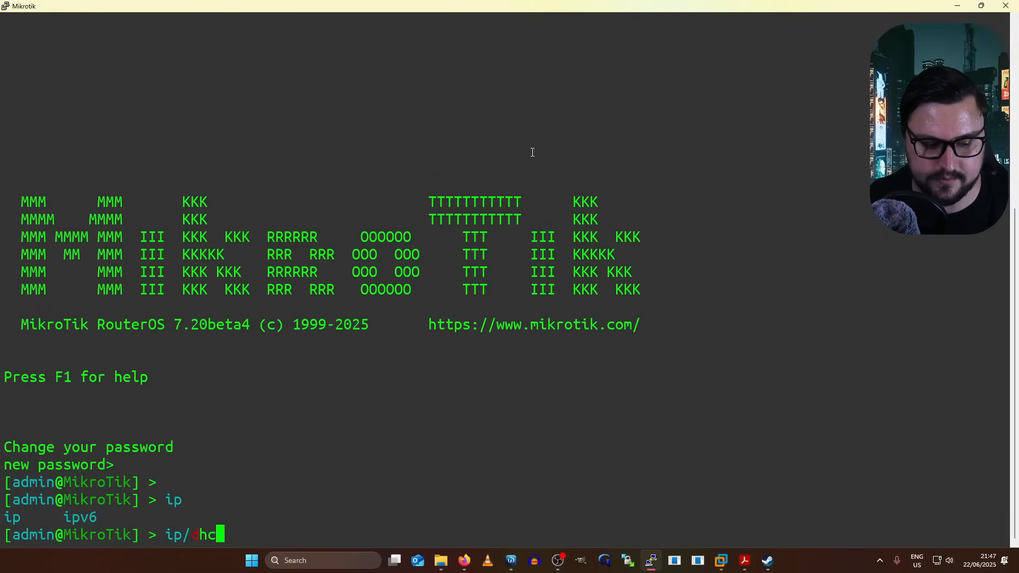
pyautogui.press('Tab')
pyautogui.write('c')
pyautogui.press('Tab')
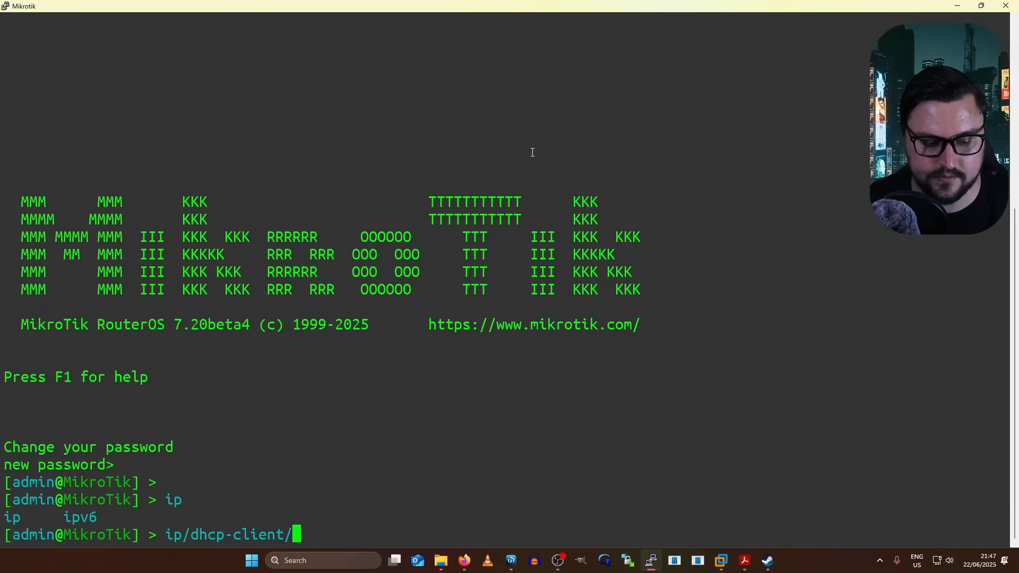
pyautogui.write('re')
pyautogui.press('Tab')
pyautogui.write('m')
pyautogui.press('Tab')
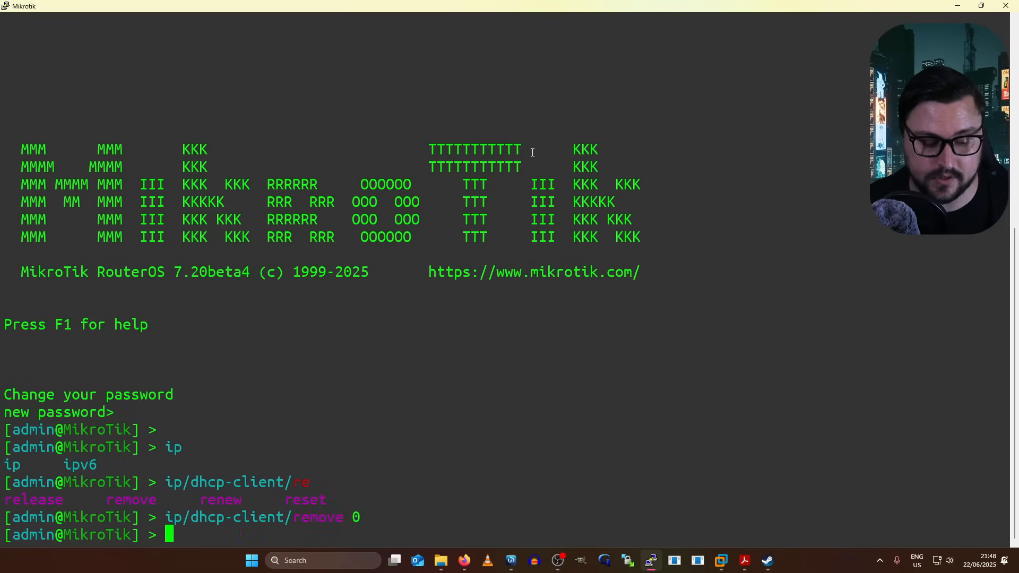
# - Add a DHCP client with ip/dhcp-client/add interface=ether1
pyautogui.write('ip/')
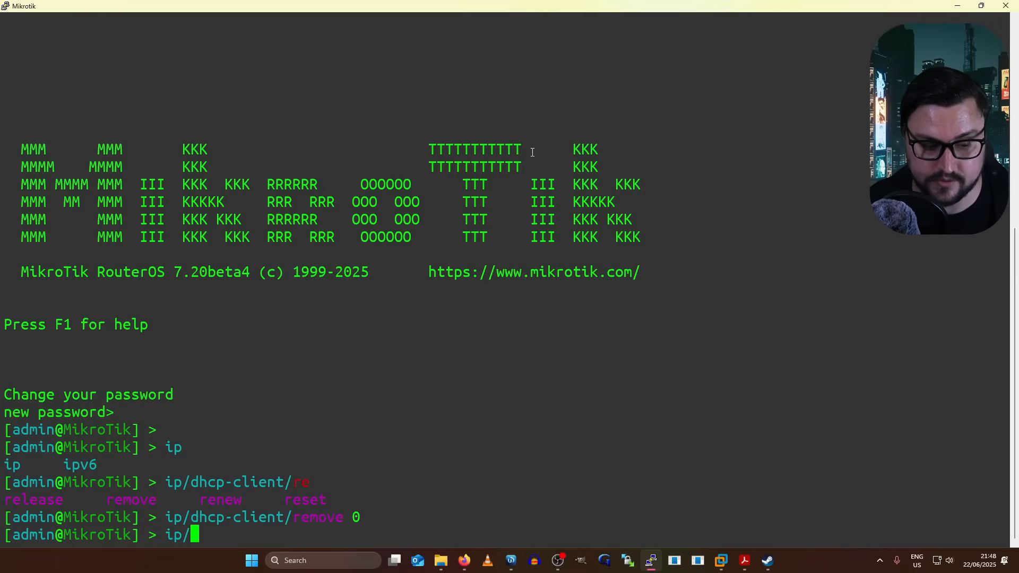
pyautogui.write('dh')
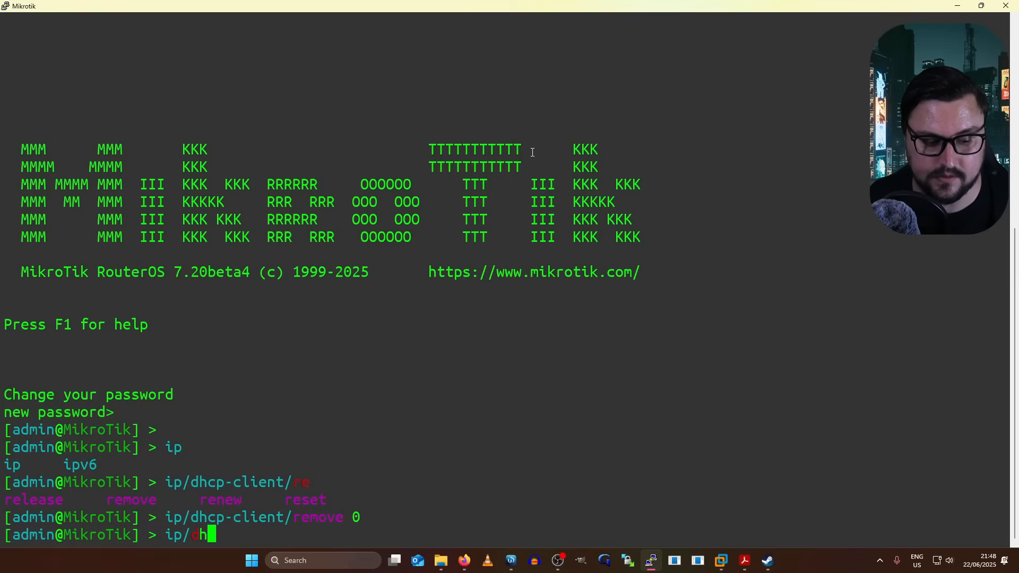
pyautogui.write('cp-cliet')
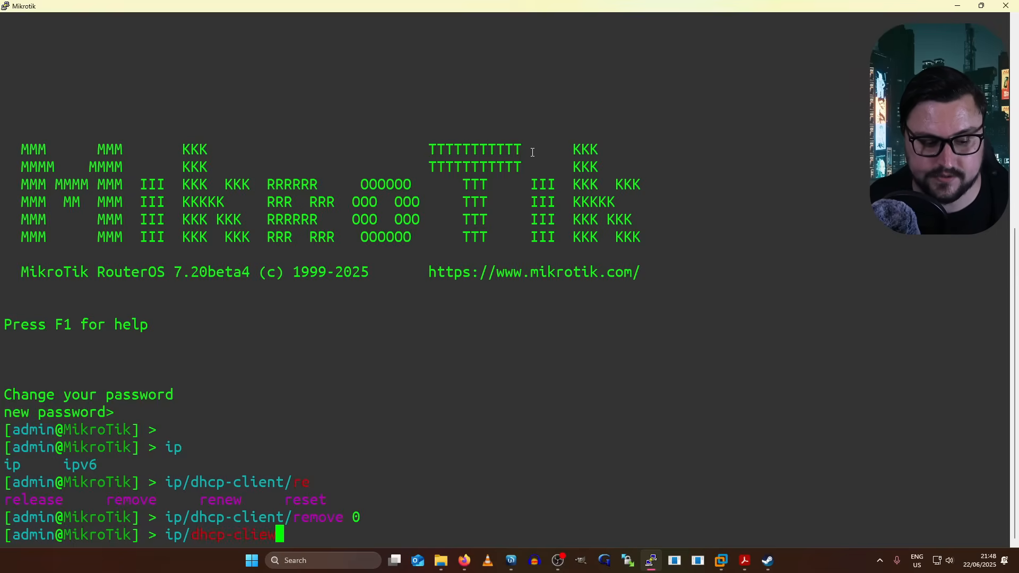
pyautogui.press('BackSpace')
pyautogui.write('nt/add')
pyautogui.press('Tab')
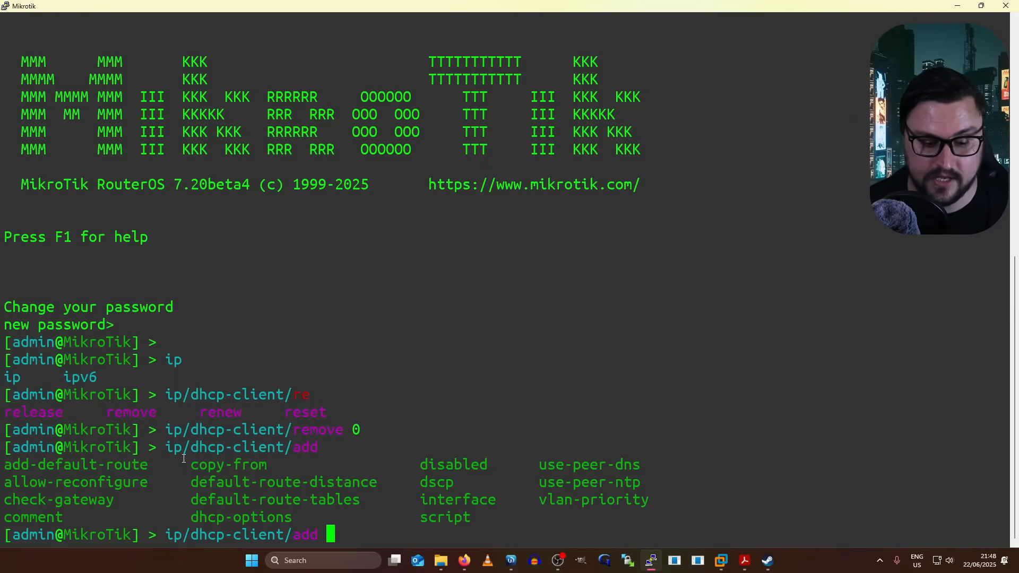
pyautogui.moveTo(540, 467); pyautogui.dragTo(571, 475)
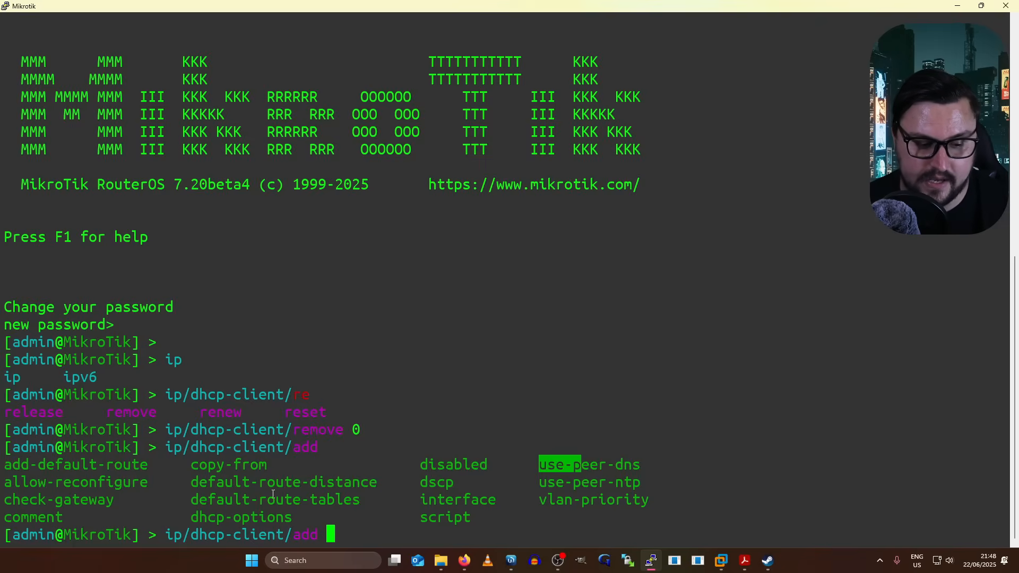
pyautogui.click(395, 449)
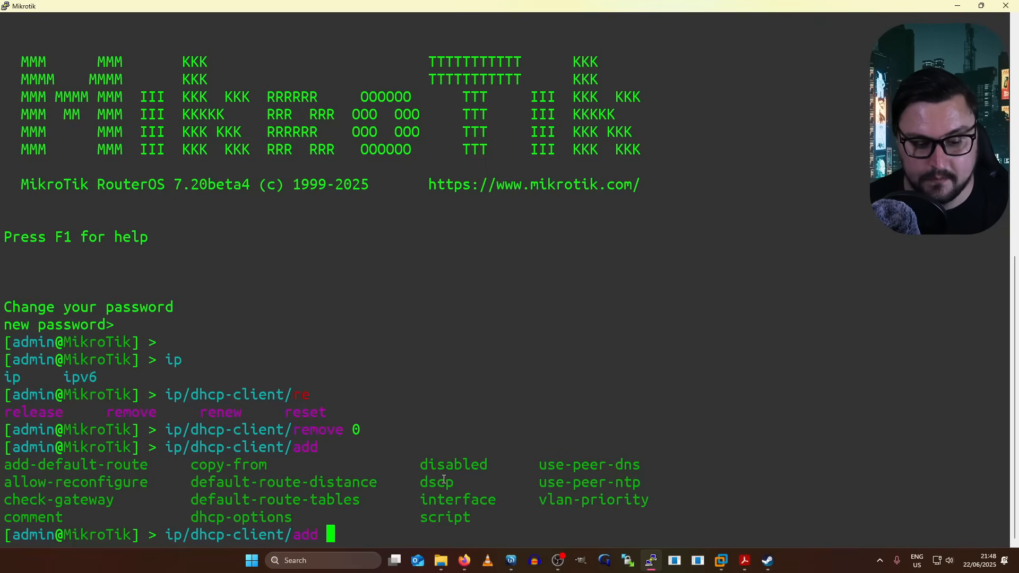
pyautogui.write('interface=')
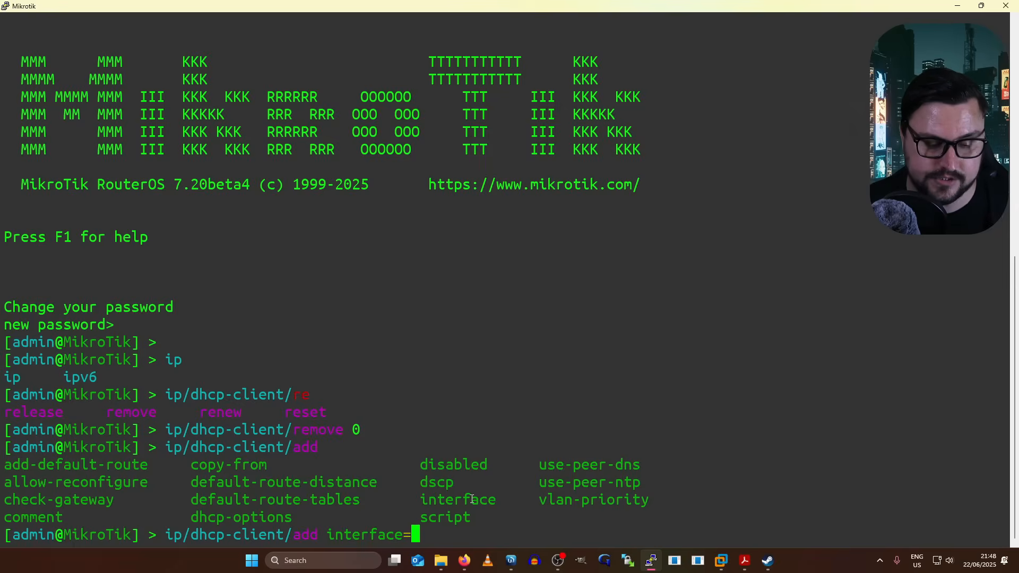
pyautogui.write('ether1')
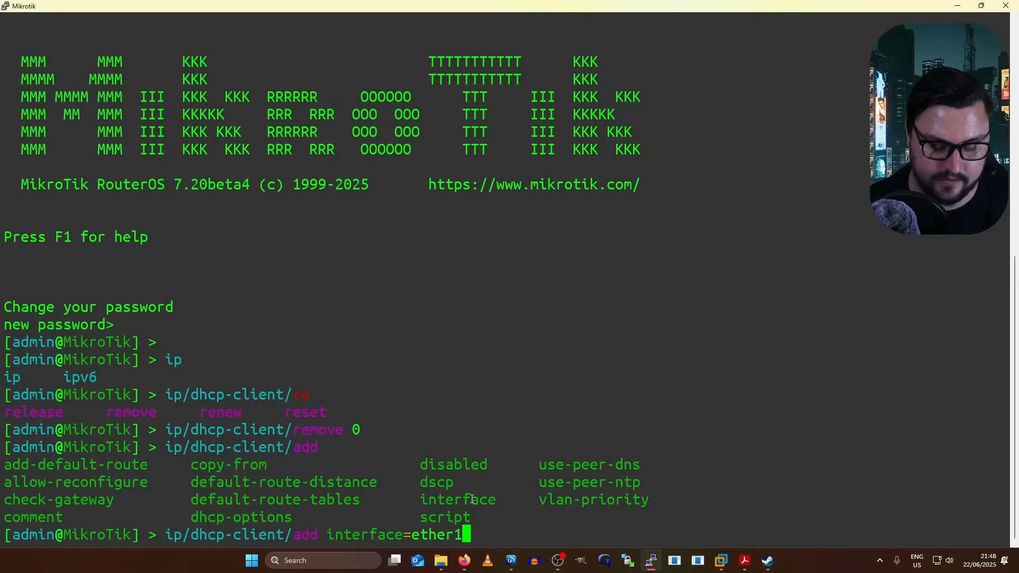
pyautogui.press('Return')
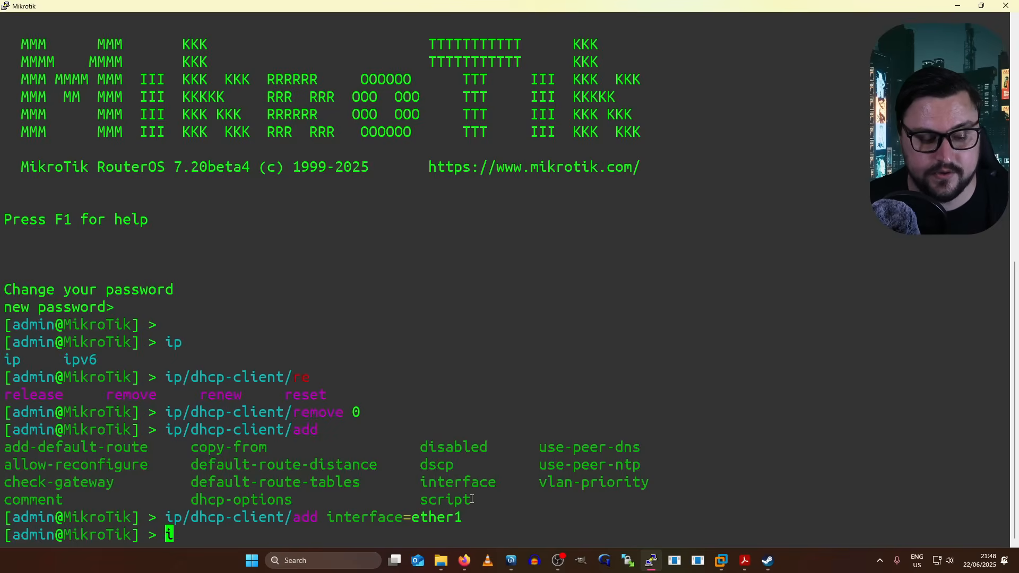
# - Print the DHCP client table and confirm ether1 is bound with 192.168.88.229/24
pyautogui.write('ip/dhcp-client/print')
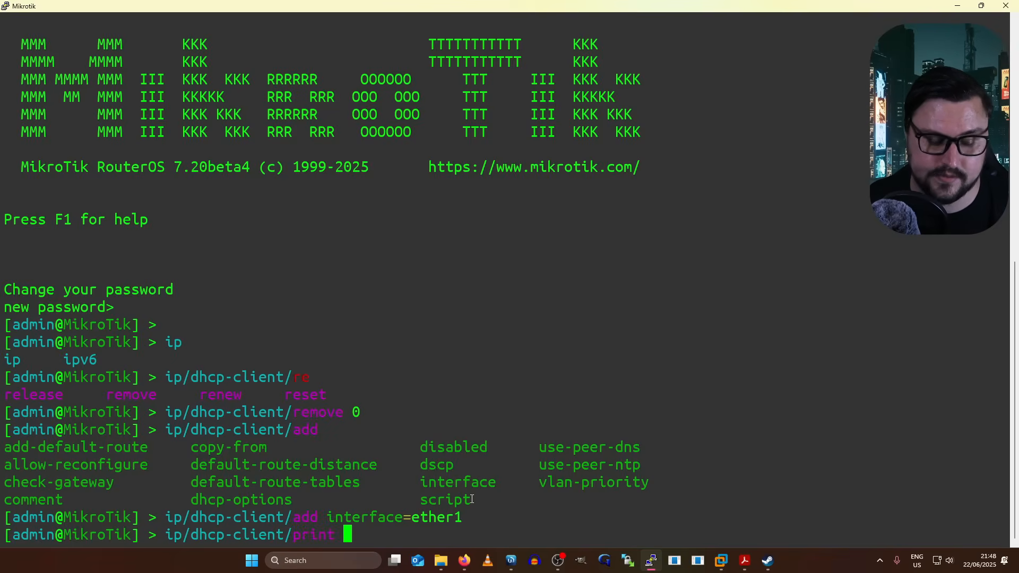
pyautogui.press('Return')
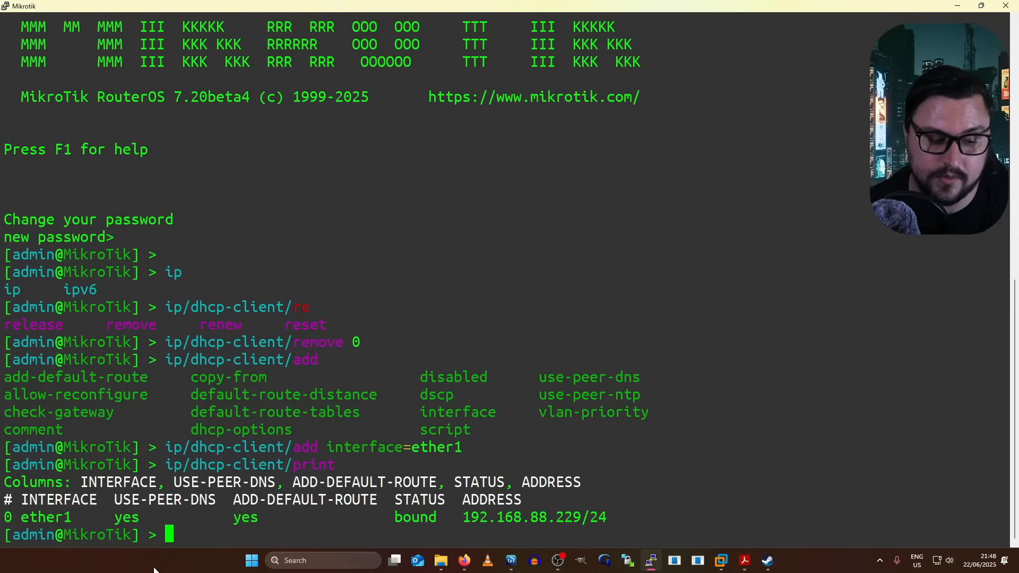
pyautogui.tripleClick(69, 521)
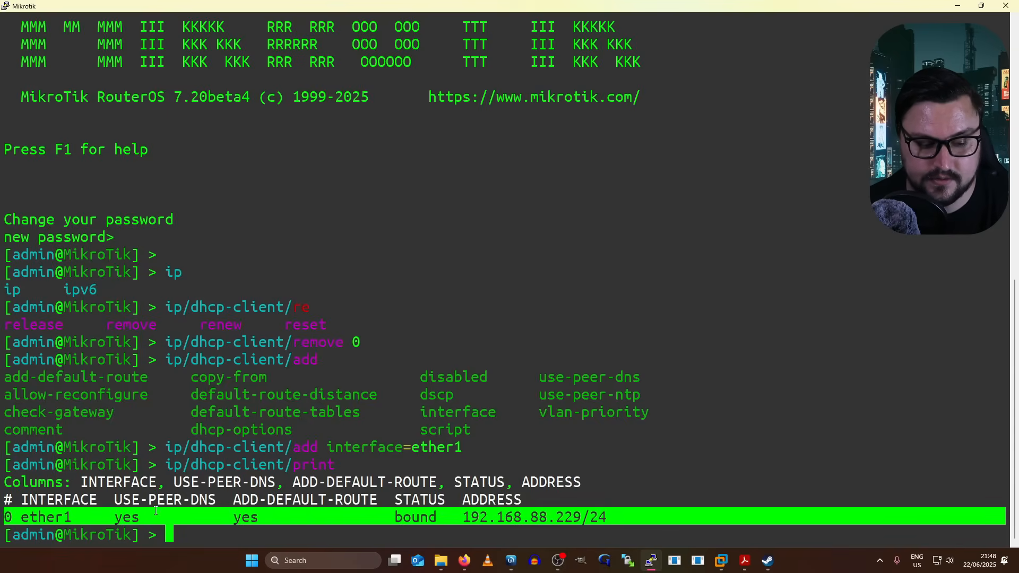
pyautogui.moveTo(259, 500); pyautogui.dragTo(272, 518)
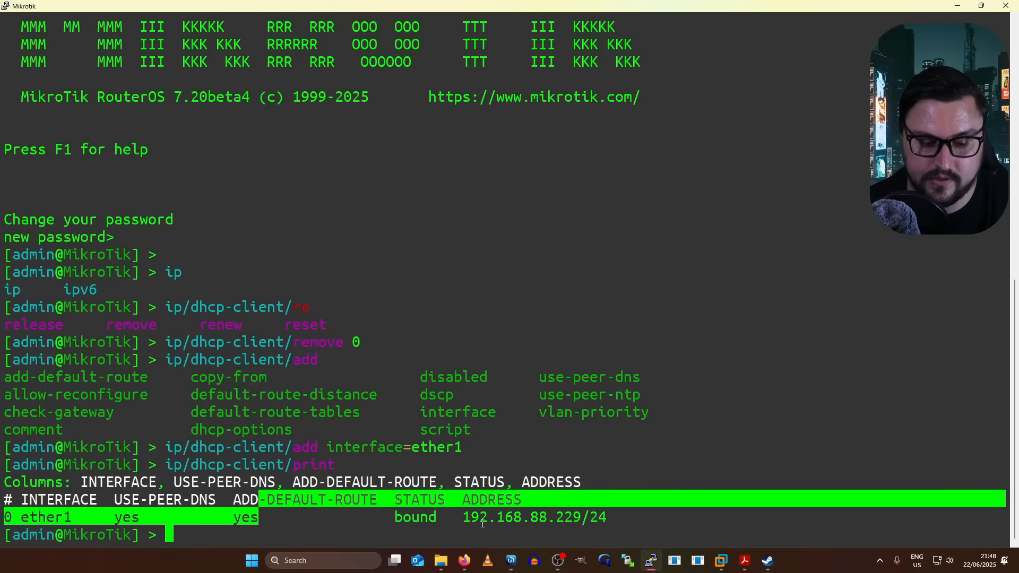
pyautogui.click(483, 519)
pyautogui.moveTo(395, 500); pyautogui.dragTo(586, 525)
pyautogui.click(412, 514)
pyautogui.click(585, 524)
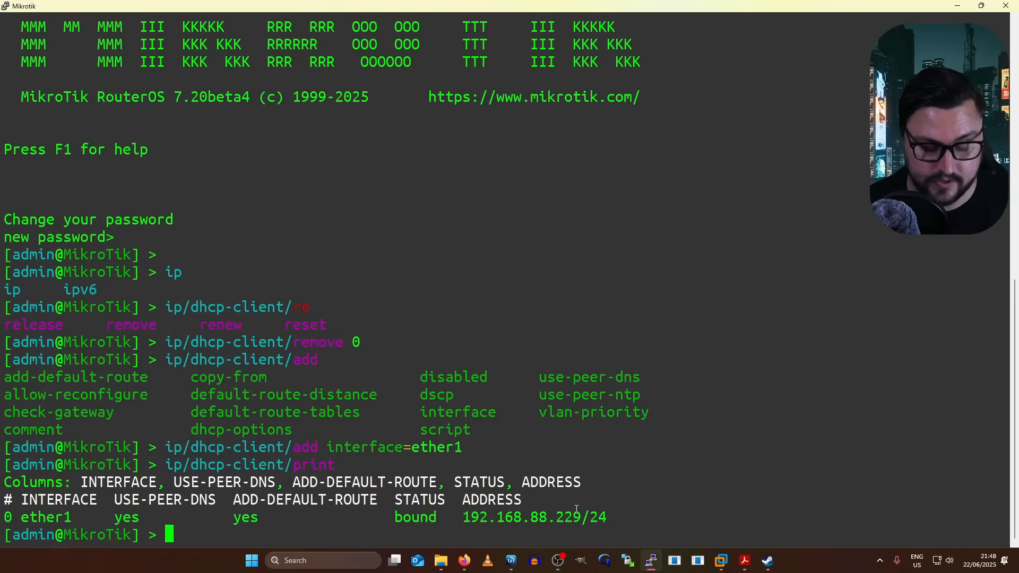
# - Ping 8.8.8.8 from the console, stop after three replies, and minimize the console
pyautogui.write('ping 8.8.8.8')
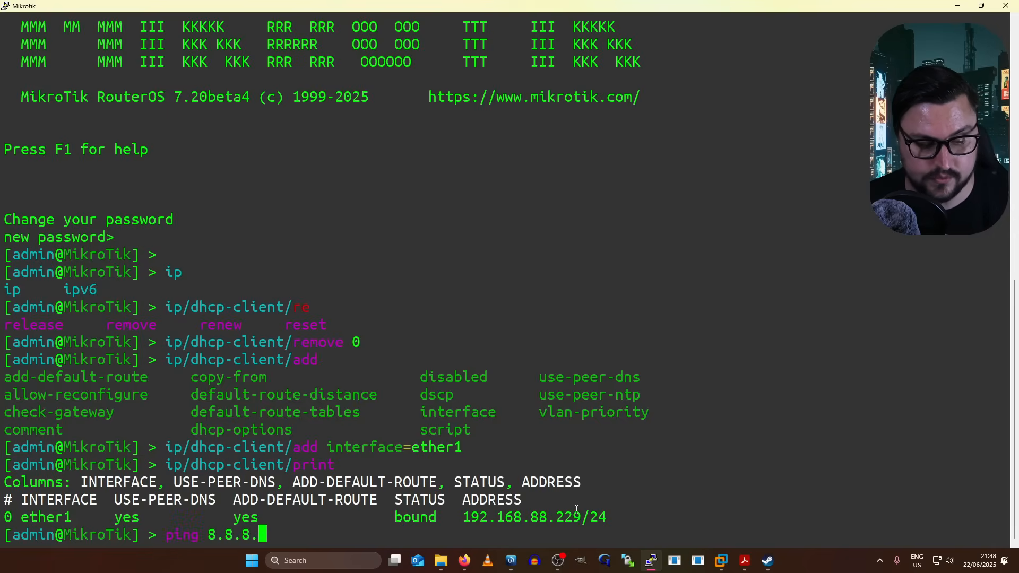
pyautogui.press('Return')
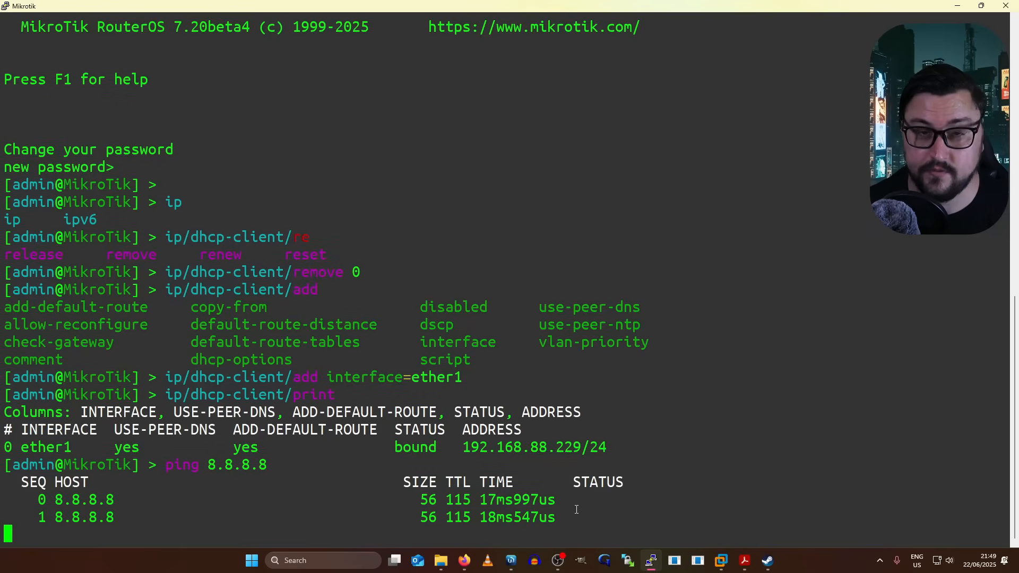
pyautogui.hotkey('ctrl', 'c')
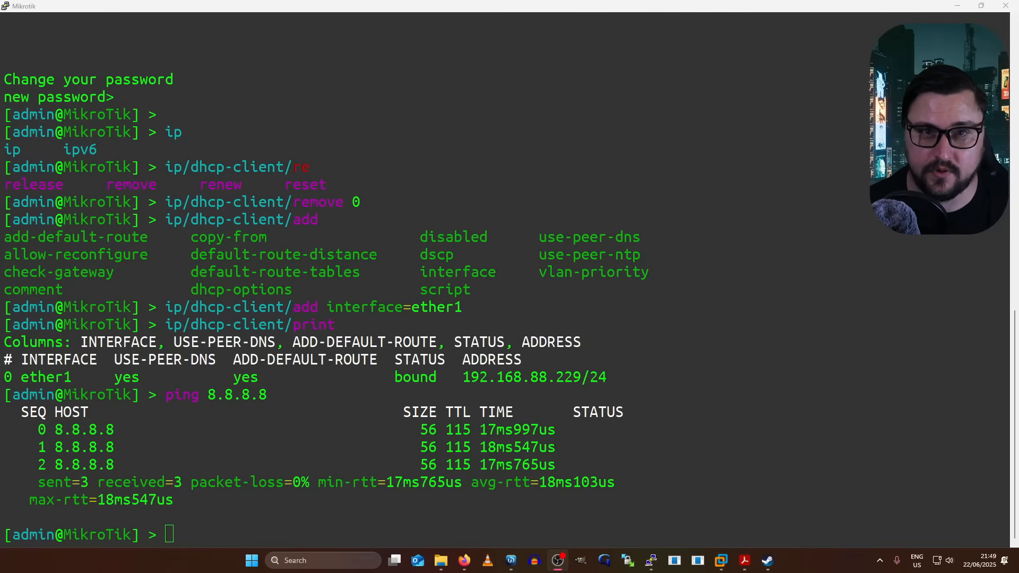
pyautogui.click(956, 10)
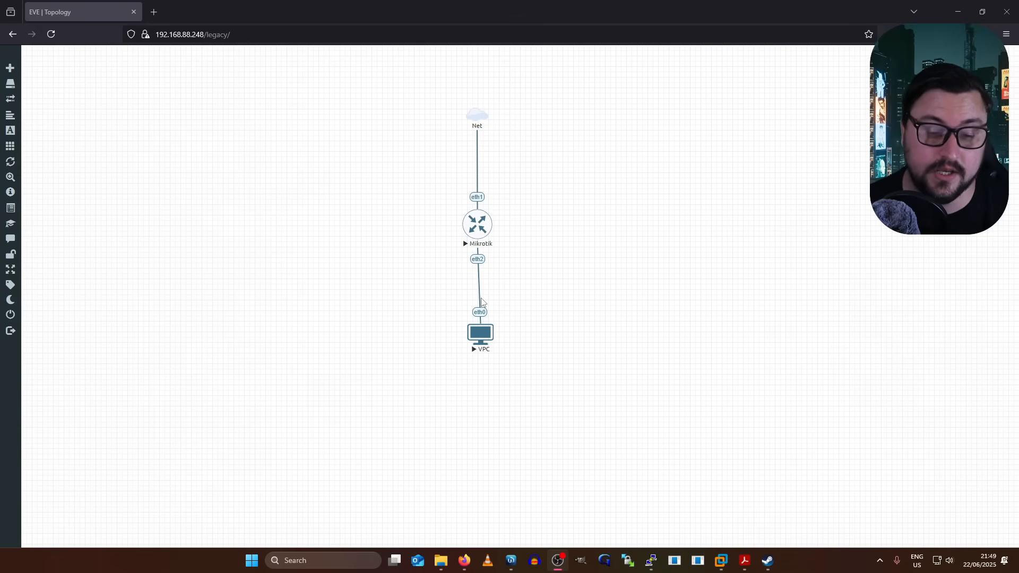
# - In WinBox, open IP > Addresses showing 192.168.88.229/24 on ether1 and begin a new address
pyautogui.click(510, 561)
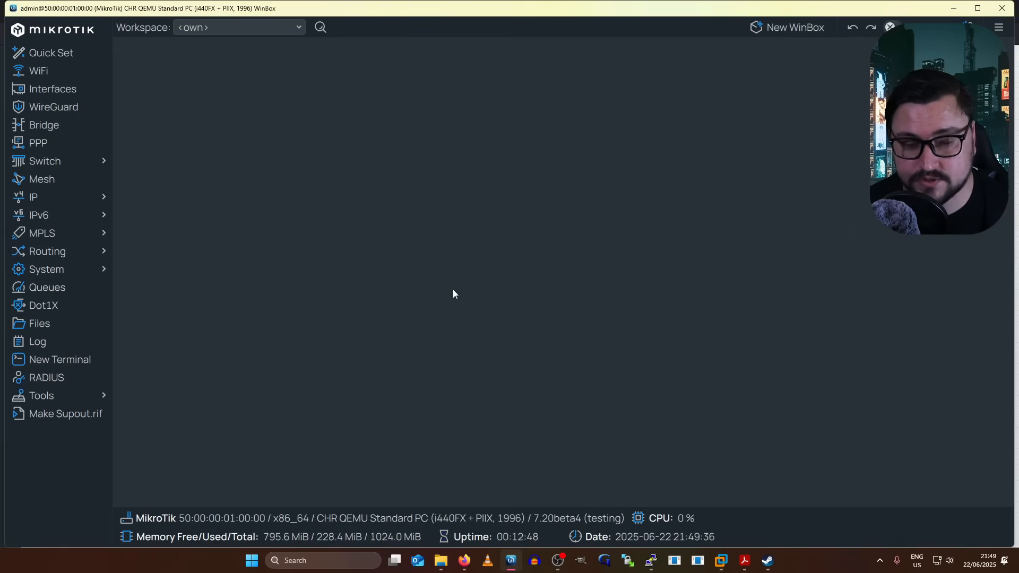
pyautogui.moveTo(90, 199)
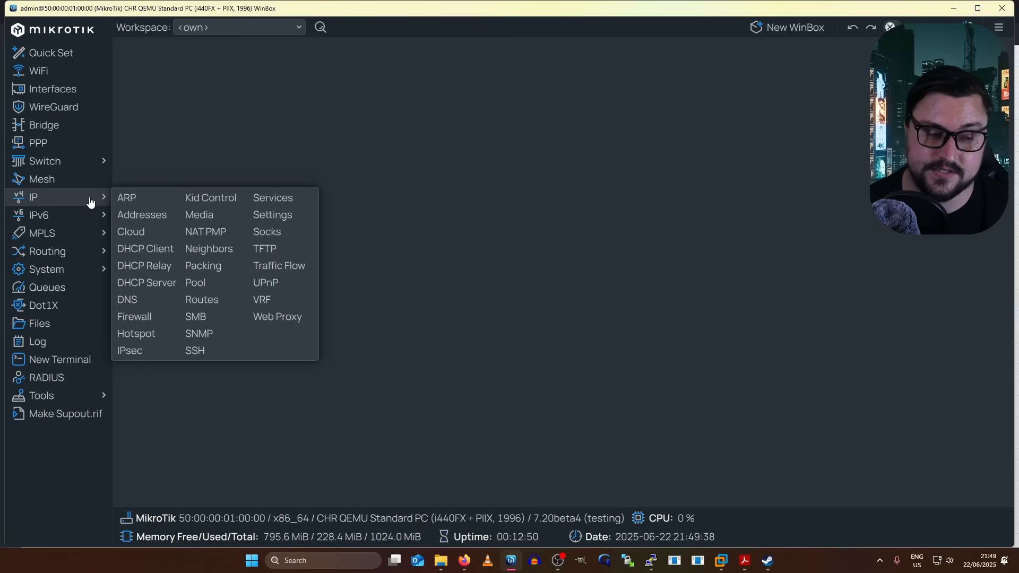
pyautogui.click(127, 215)
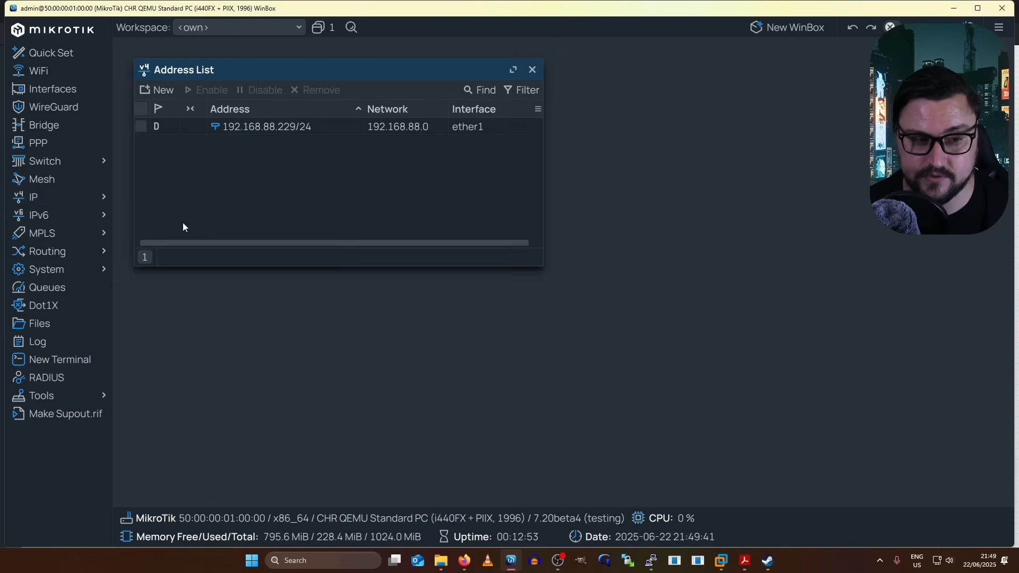
pyautogui.click(169, 90)
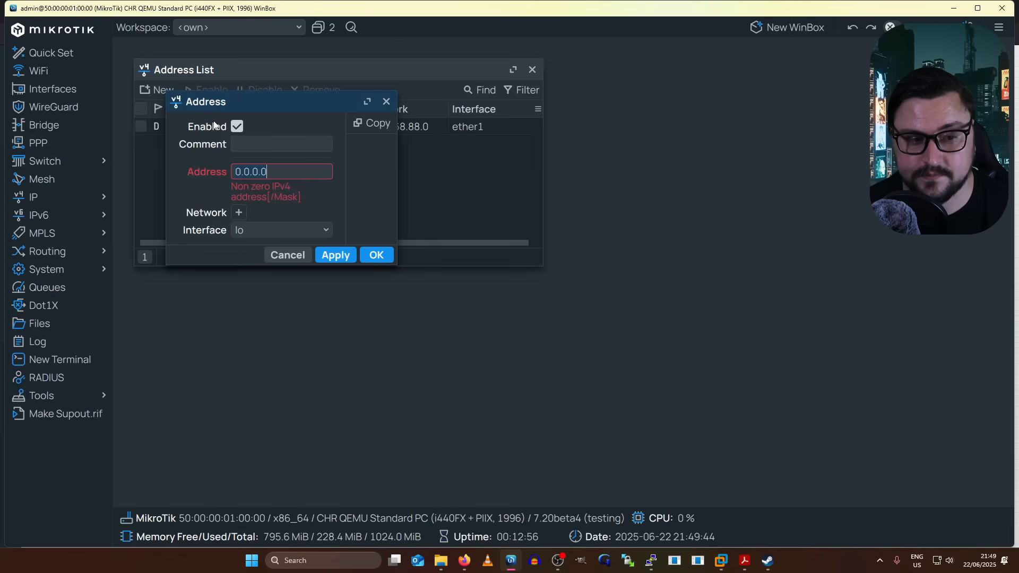
# - Save address 172.16.0.1/24 on ether2 with comment LAN_NETWORK, then return to the EVE-NG tab
pyautogui.click(259, 152)
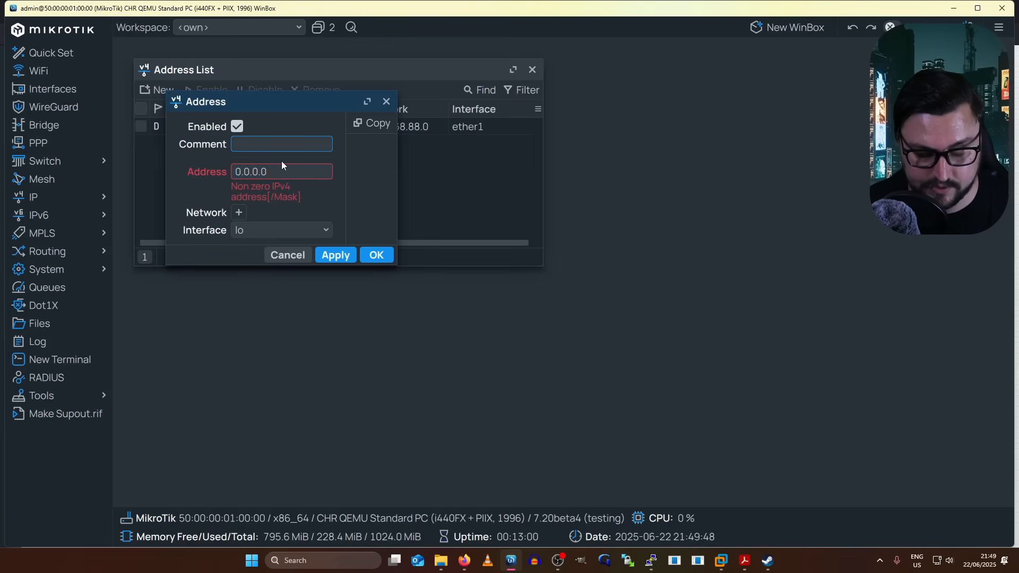
pyautogui.write('LAN_NETWORK')
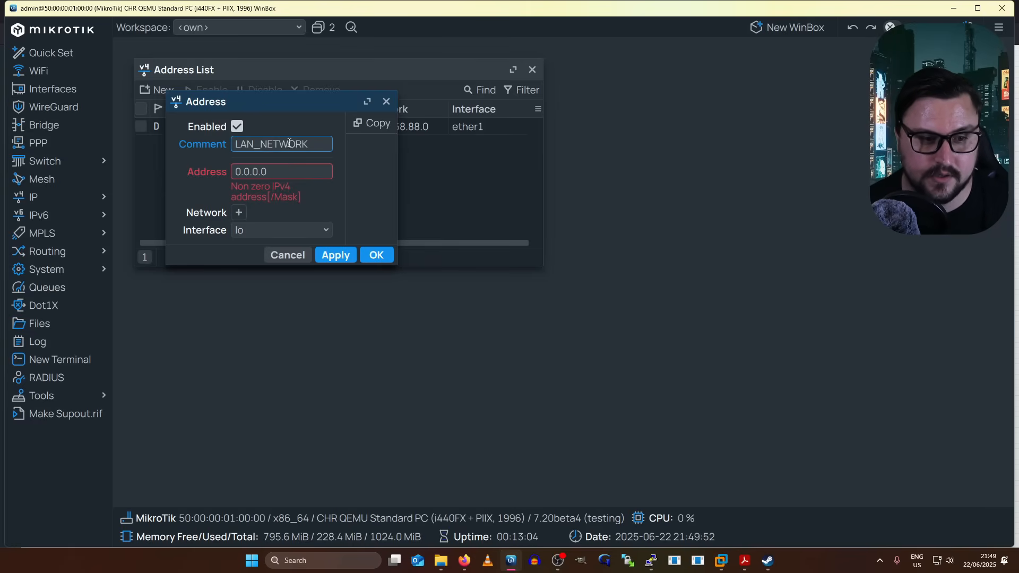
pyautogui.click(288, 170)
pyautogui.click(262, 145)
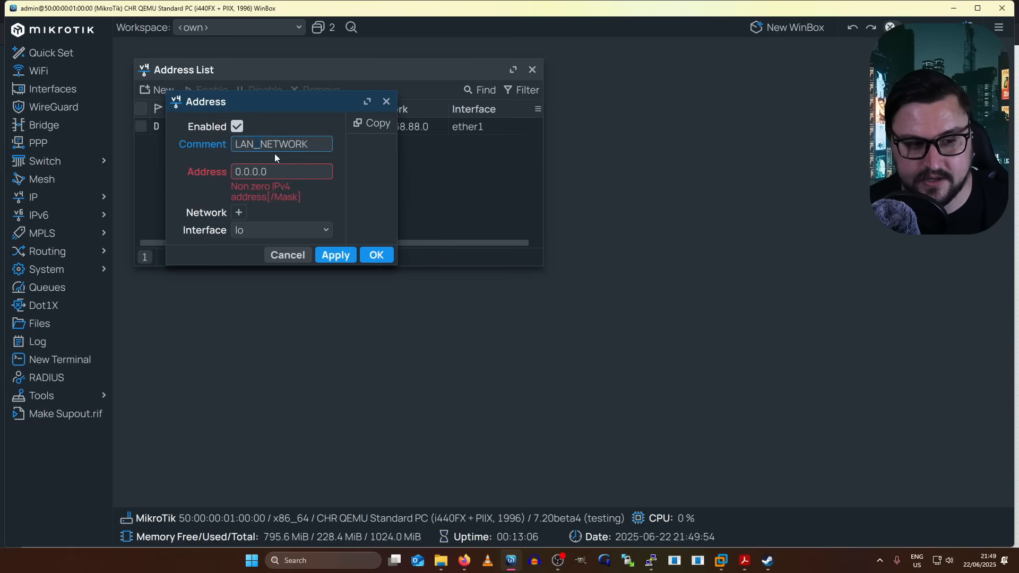
pyautogui.click(283, 178)
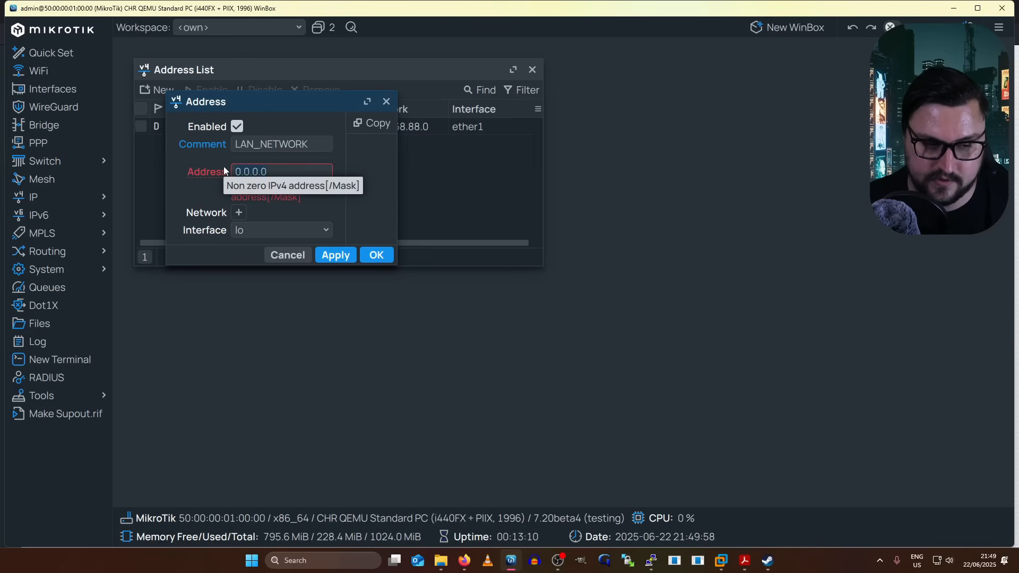
pyautogui.write('172')
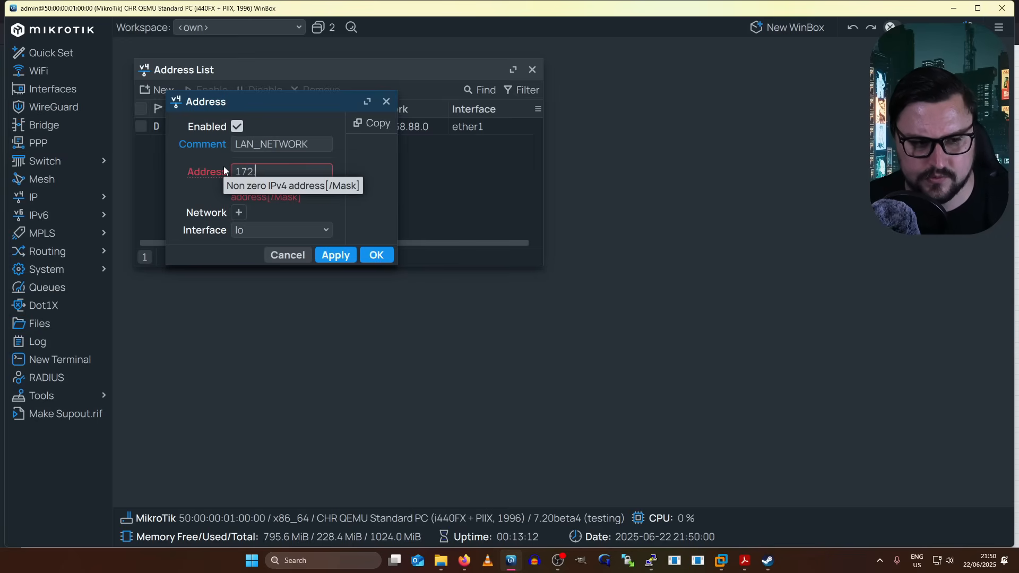
pyautogui.write('.16.0.1')
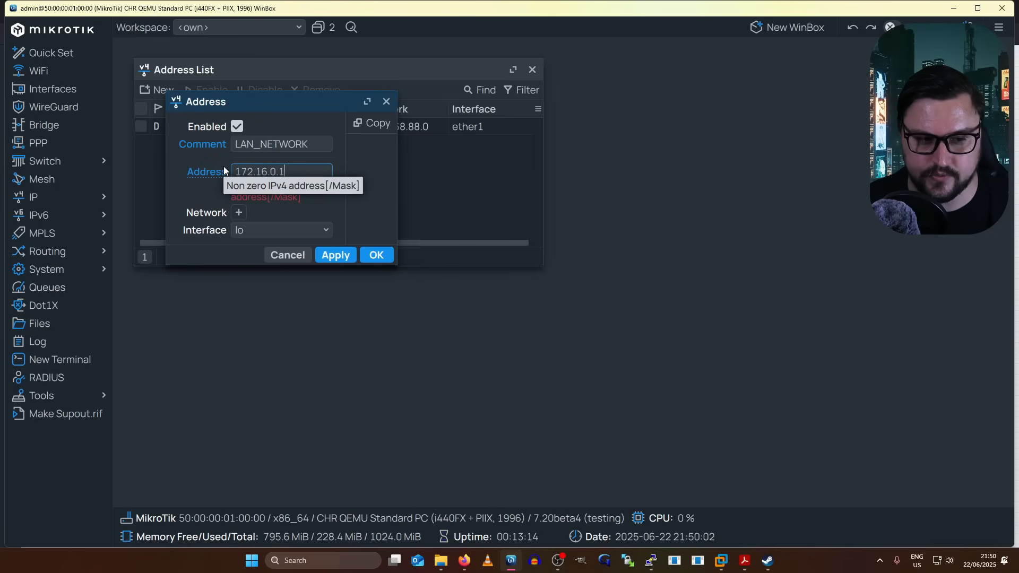
pyautogui.write('/24')
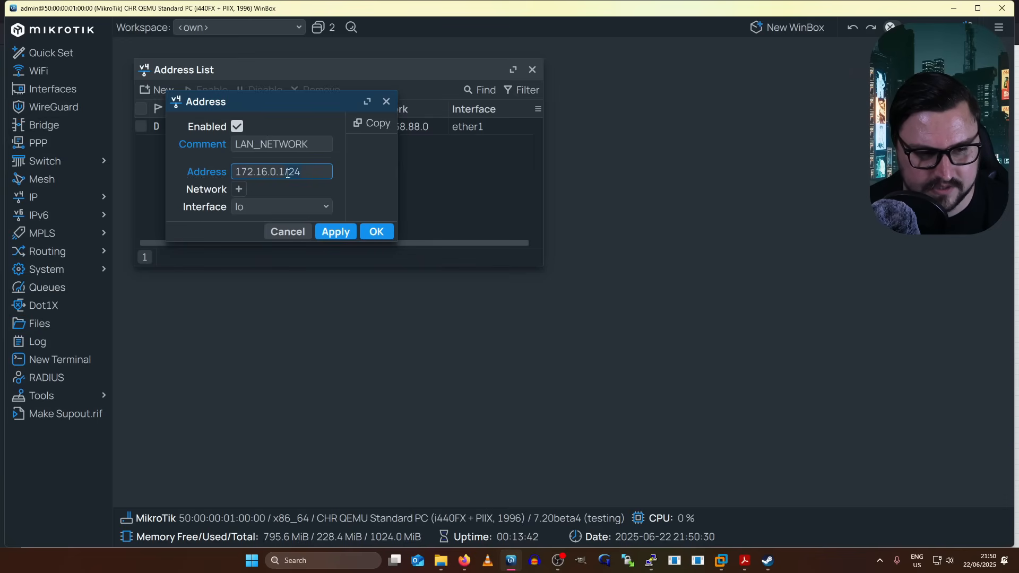
pyautogui.moveTo(294, 173)
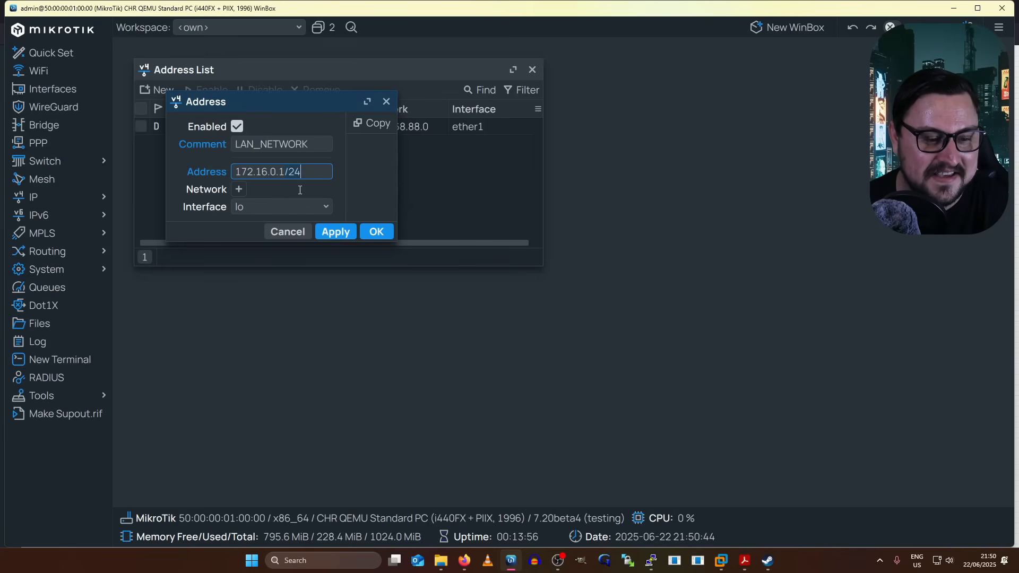
pyautogui.click(298, 206)
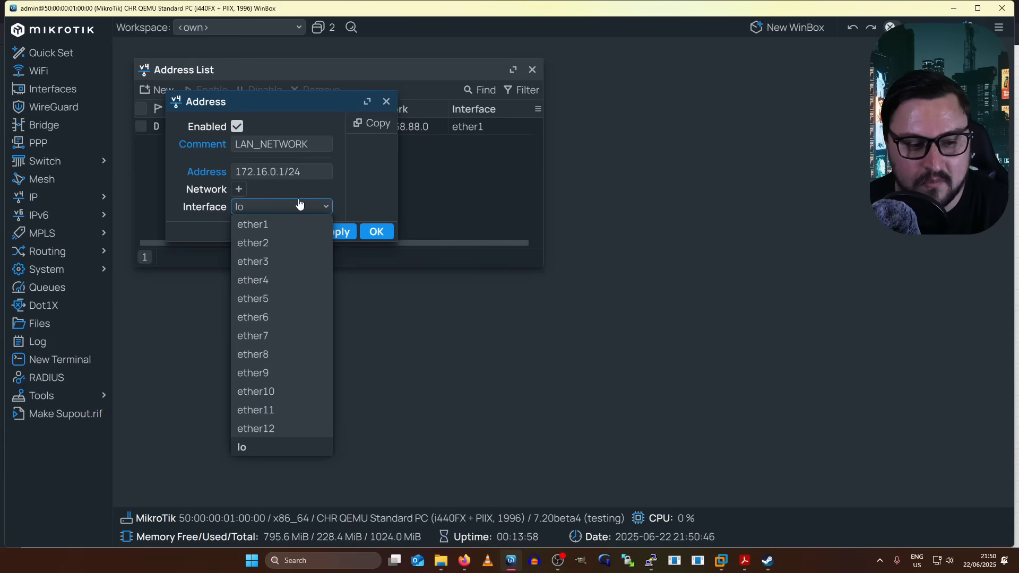
pyautogui.click(273, 243)
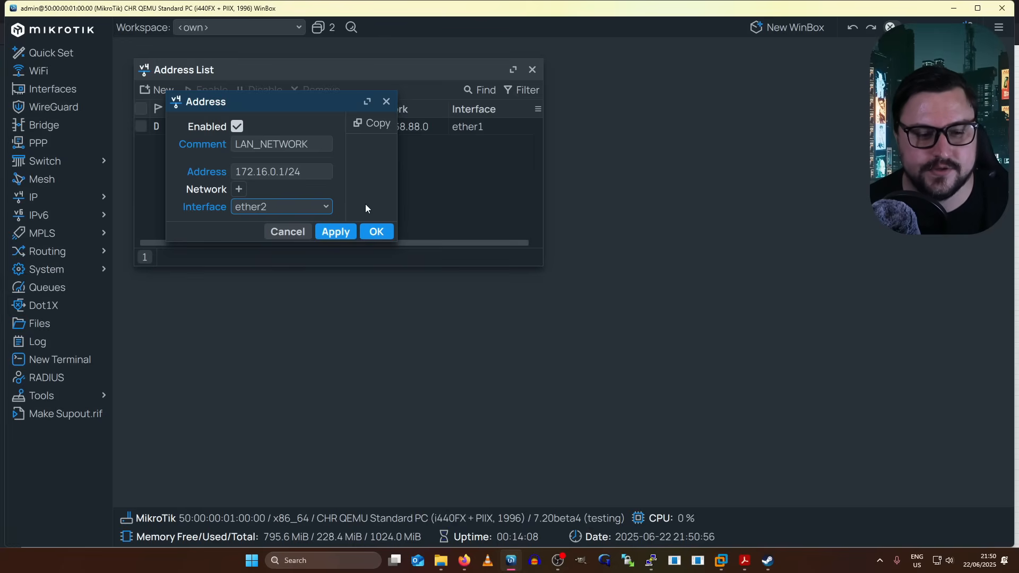
pyautogui.click(375, 233)
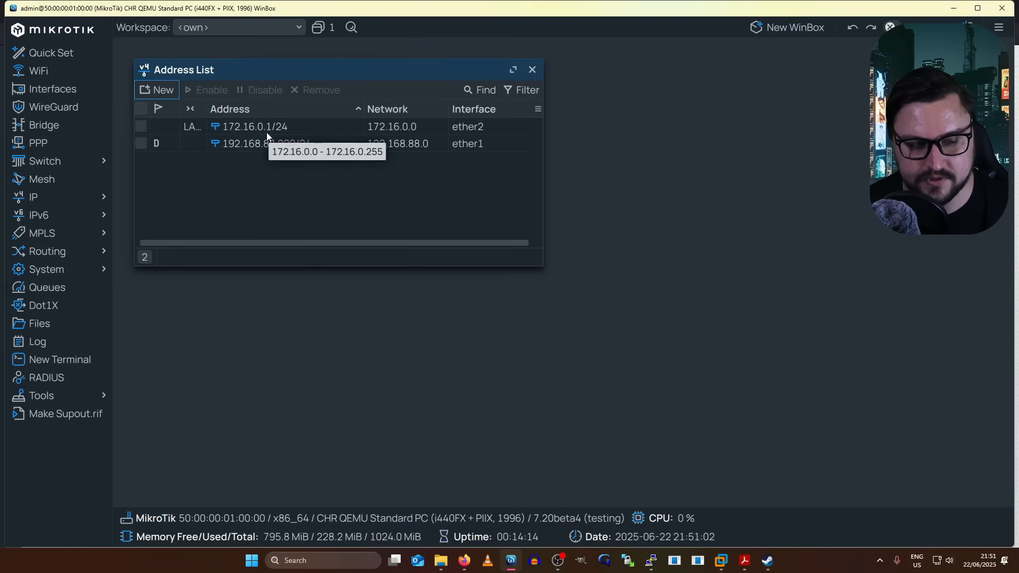
pyautogui.click(281, 127)
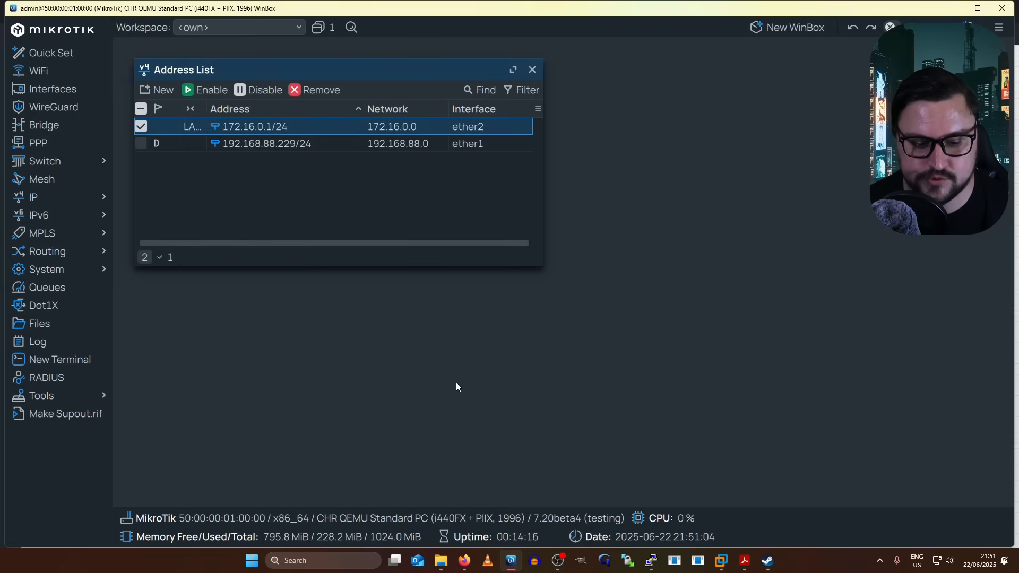
pyautogui.click(464, 562)
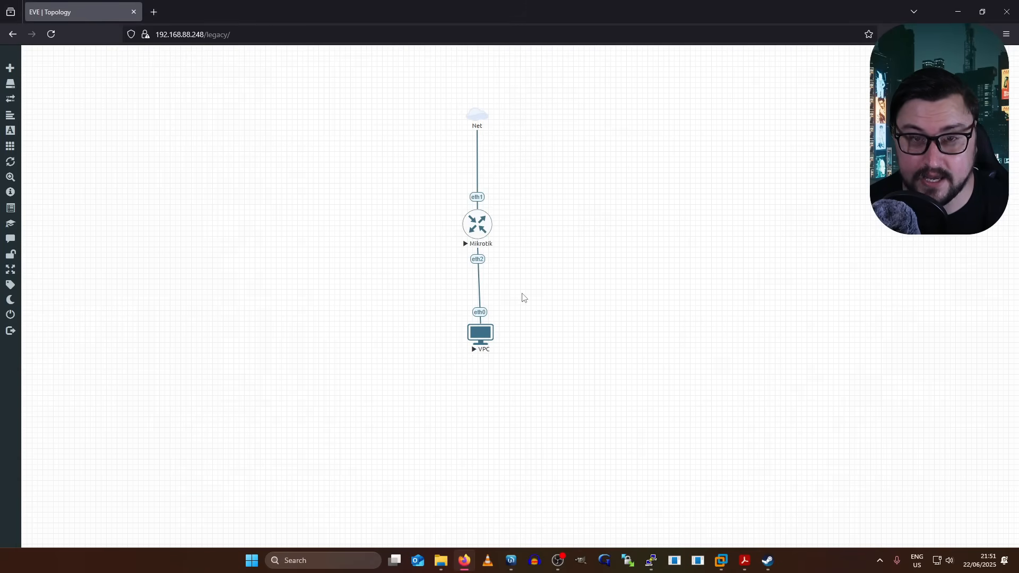
# - Open the VPC console and give the VPC 172.16.0.100/24 with gateway 172.16.0.1
pyautogui.click(477, 333)
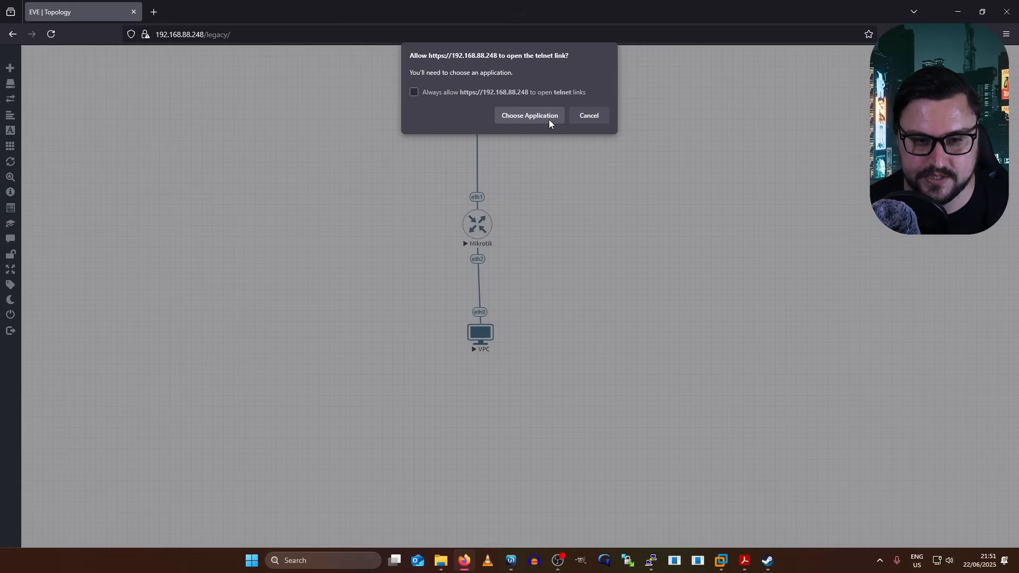
pyautogui.click(549, 120)
pyautogui.click(544, 190)
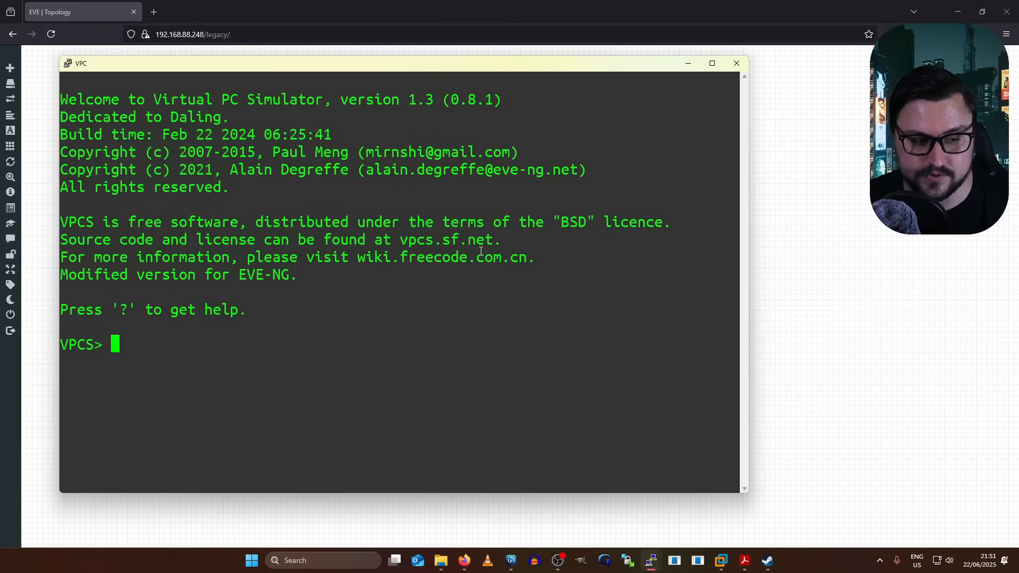
pyautogui.write('ip ')
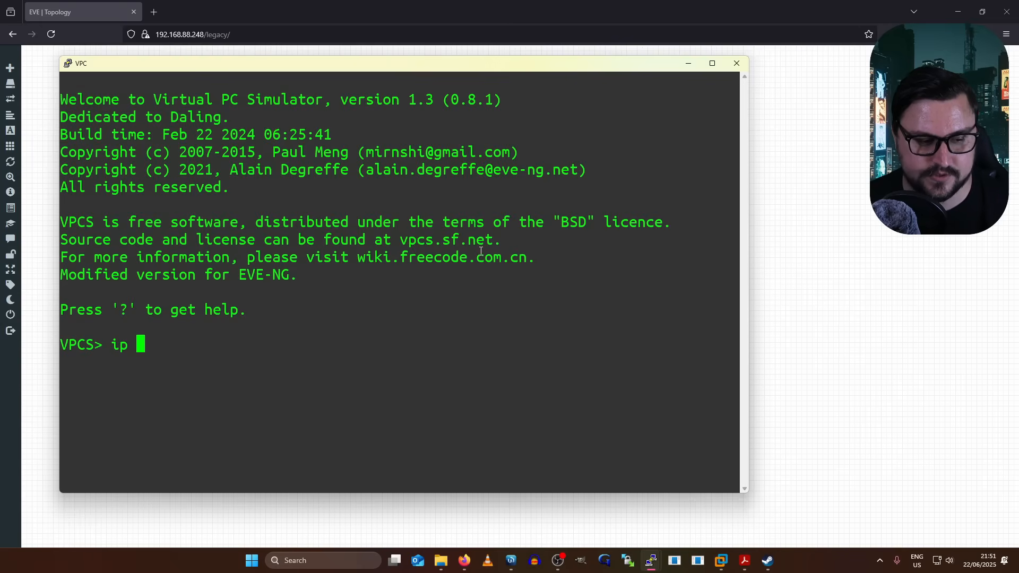
pyautogui.write('172')
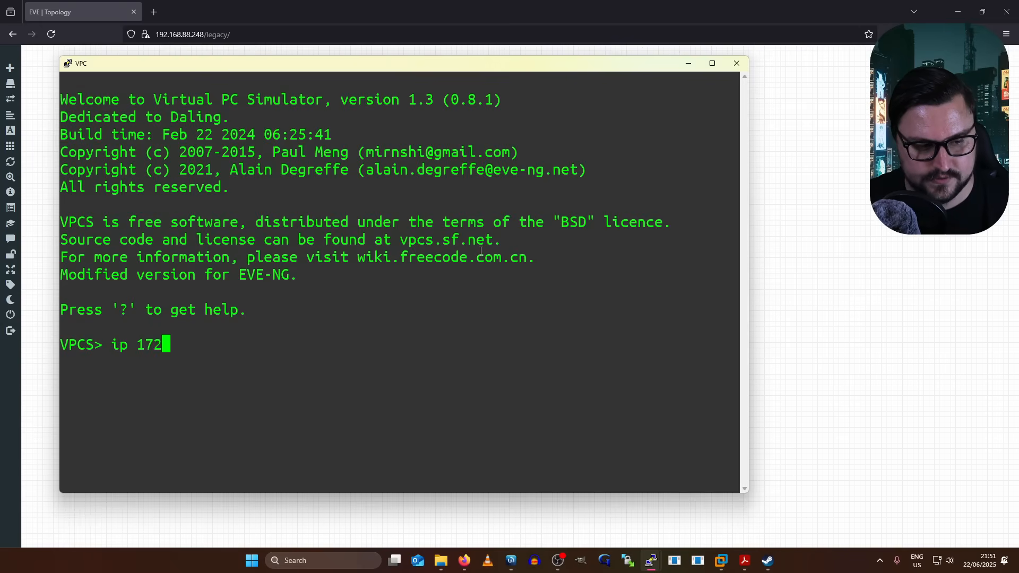
pyautogui.write('.16.0.')
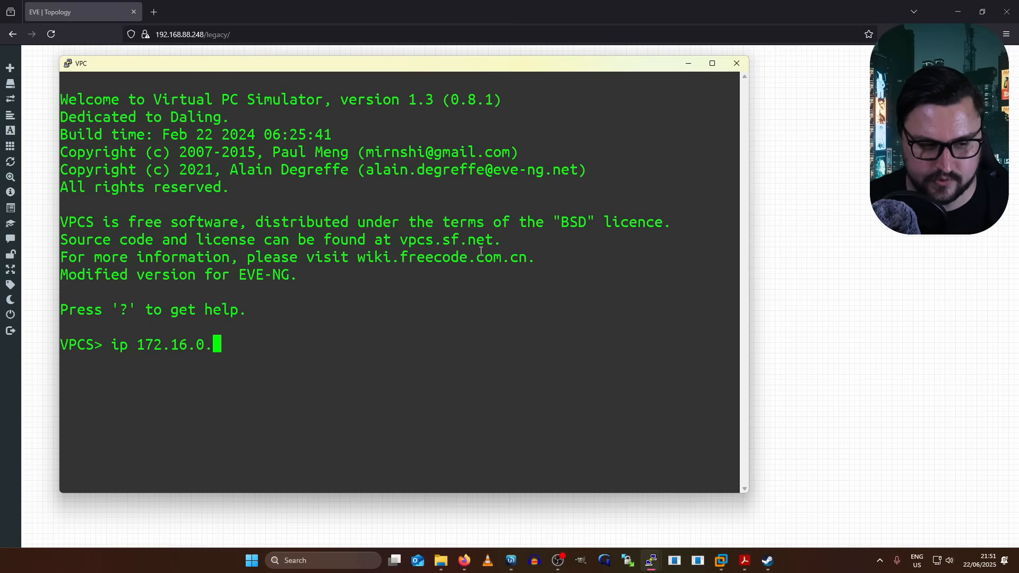
pyautogui.write('100/24 ')
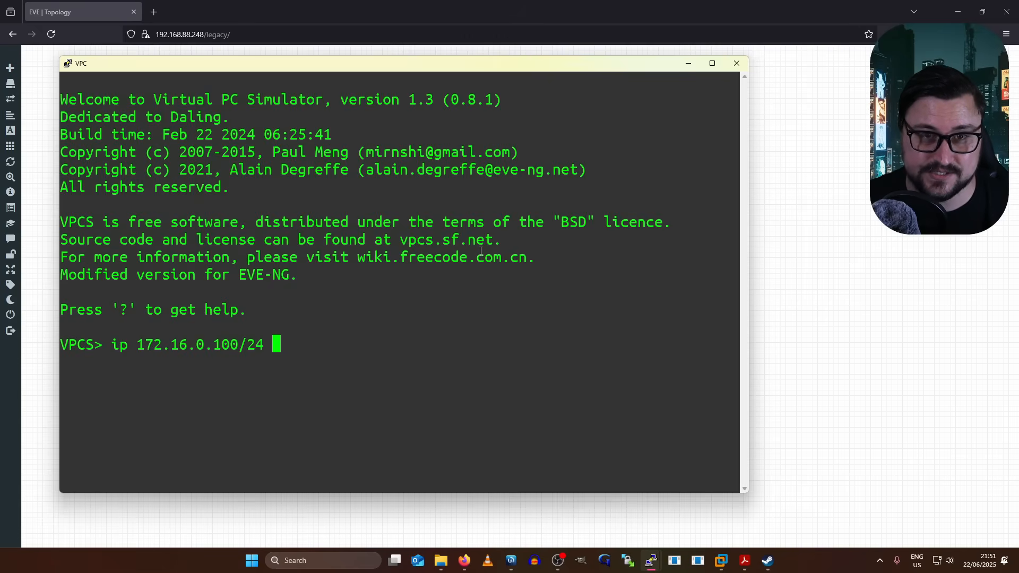
pyautogui.write('172.1')
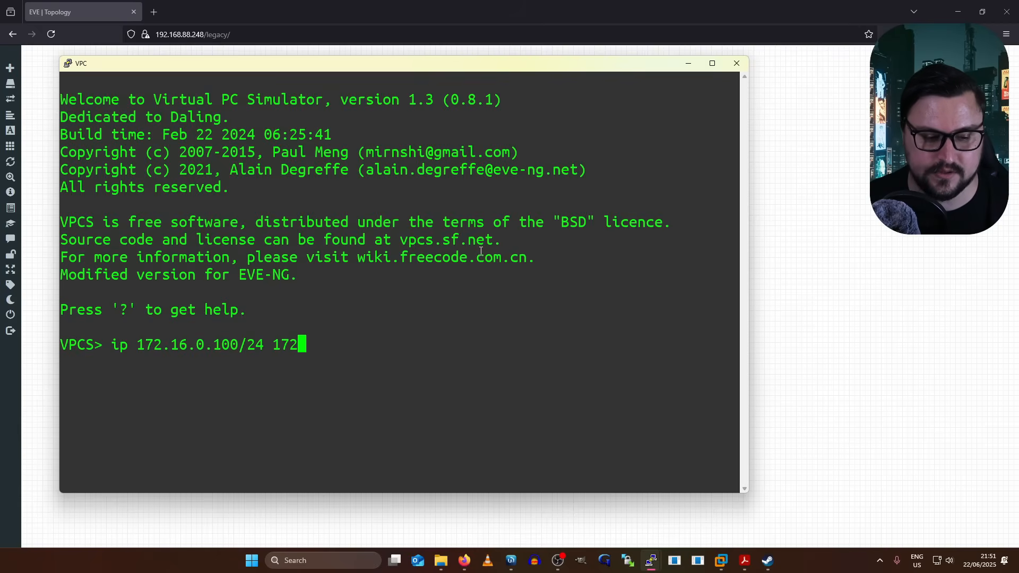
pyautogui.write('6.0.1')
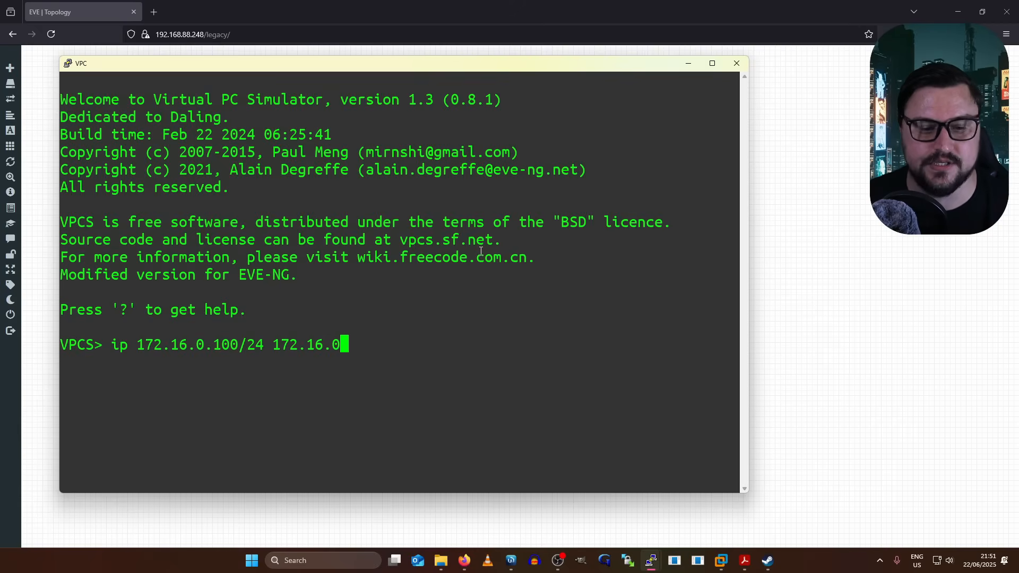
pyautogui.press('Return')
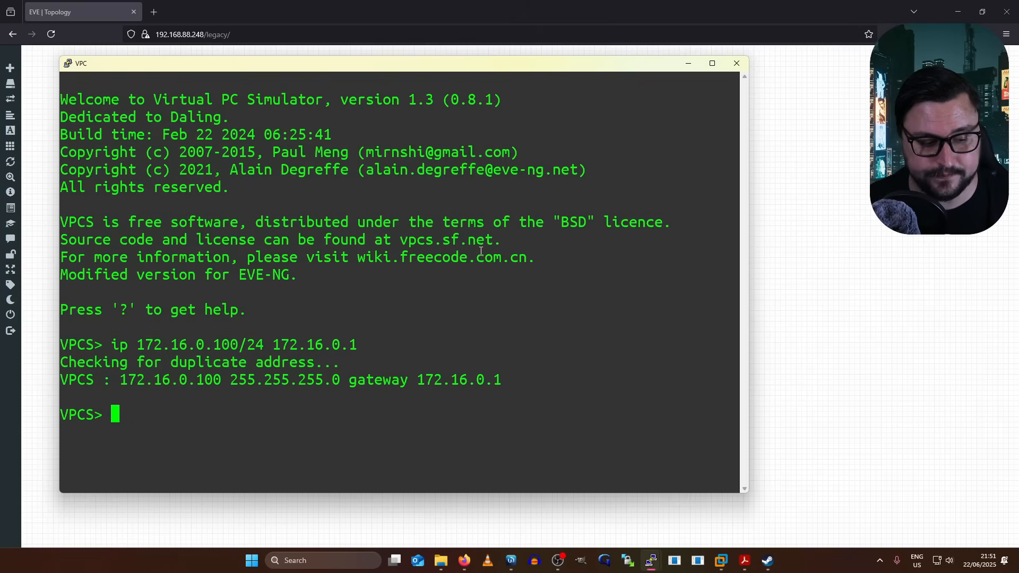
# - Ping the router at 172.16.0.1 from the VPC and stop after four replies
pyautogui.write('ping ')
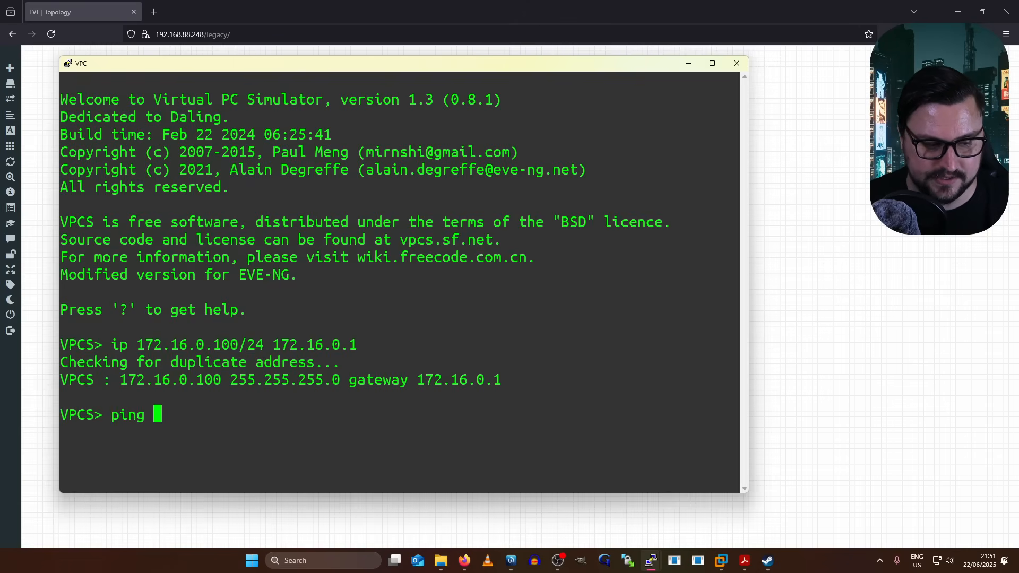
pyautogui.write('172.1')
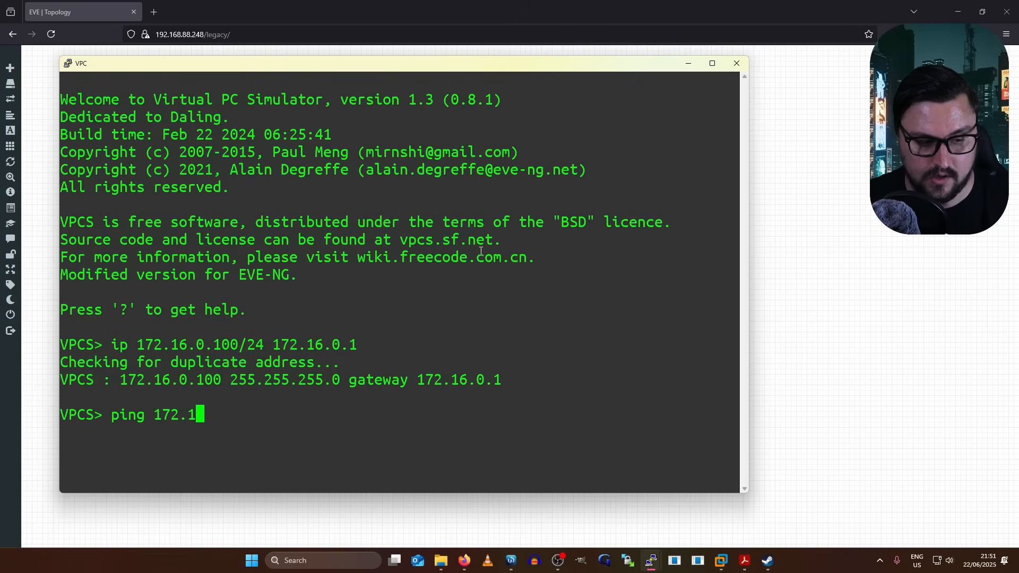
pyautogui.write('6.0.1')
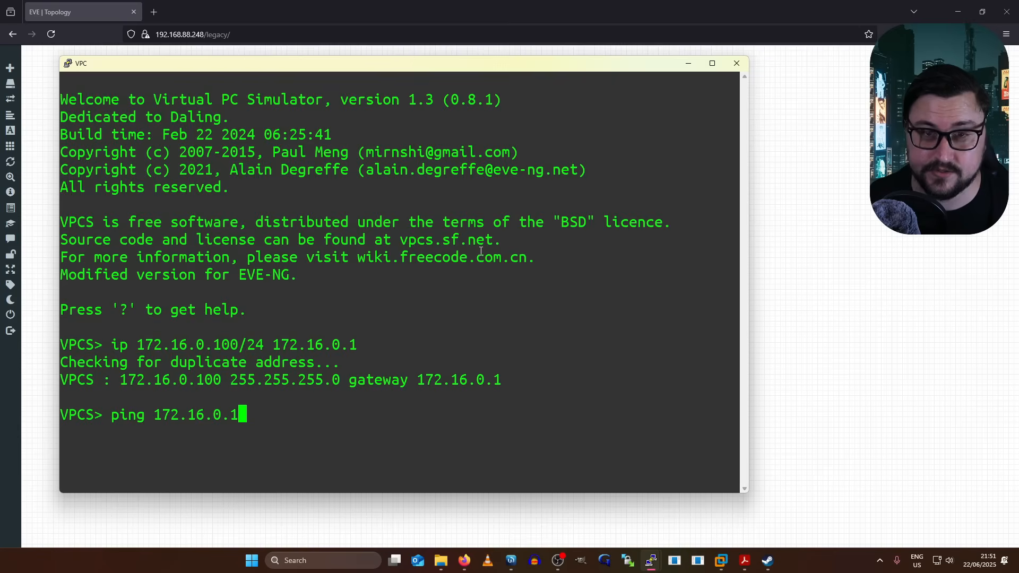
pyautogui.press('Return')
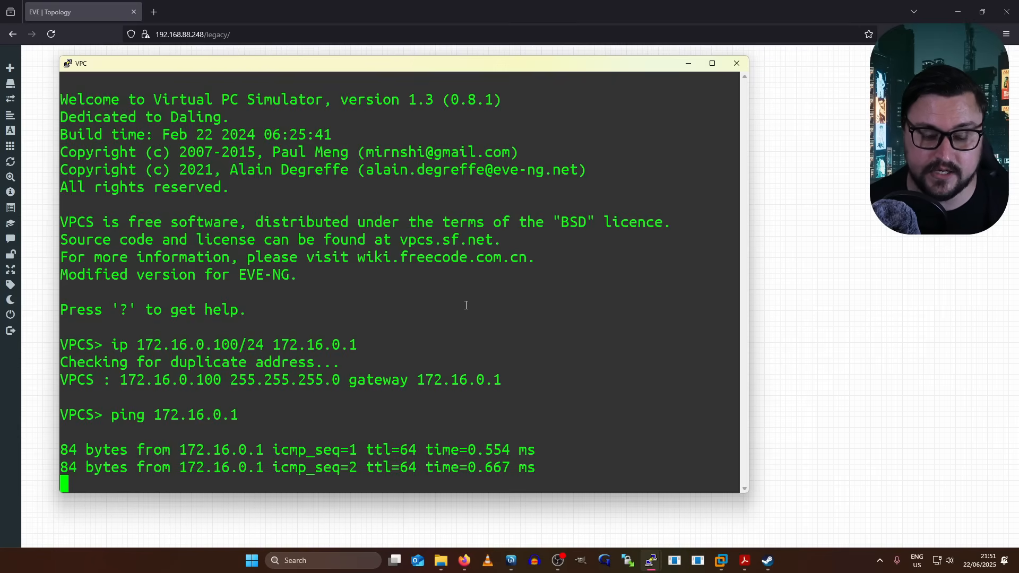
pyautogui.hotkey('ctrl', 'c')
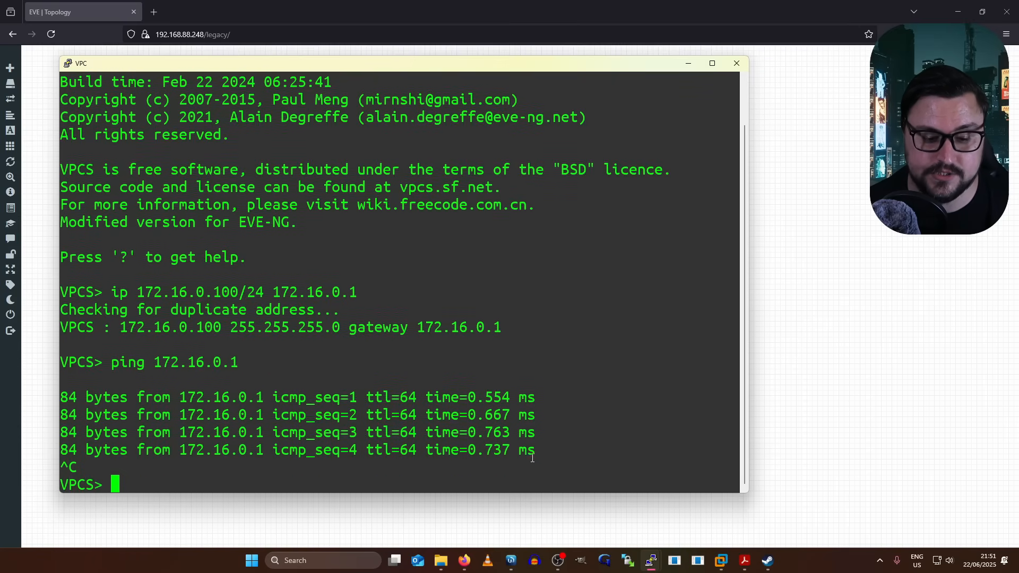
pyautogui.moveTo(535, 451); pyautogui.dragTo(99, 394)
pyautogui.click(236, 408)
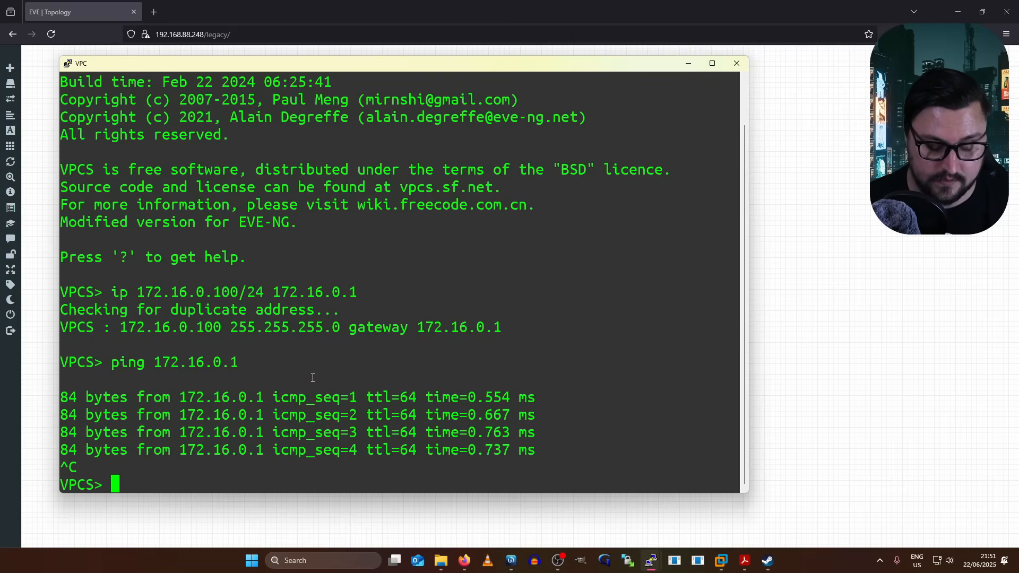
# - Ping 8.8.8.8 from the VPC and watch every request time out
pyautogui.write('ping 8.8.')
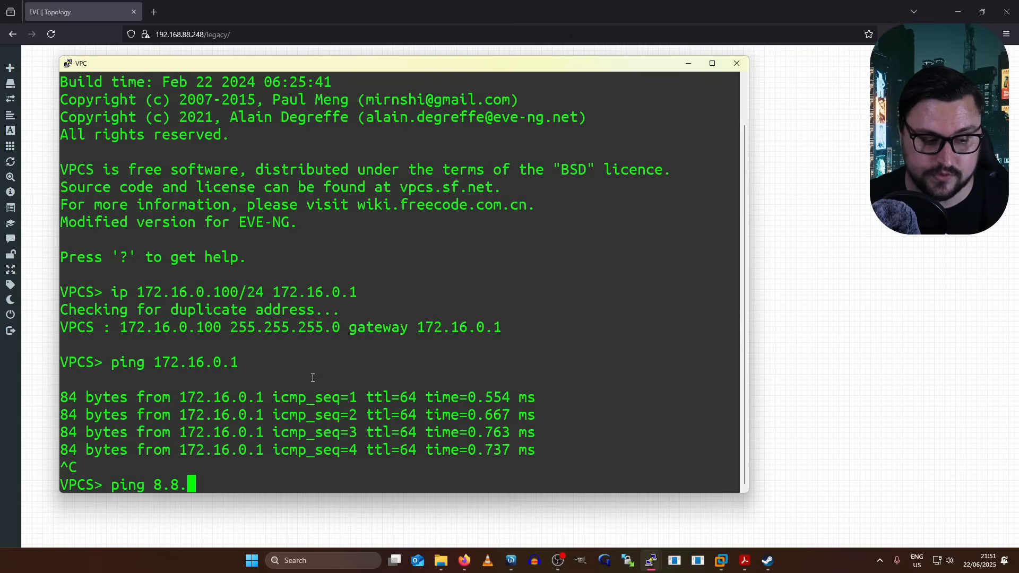
pyautogui.write('8.8')
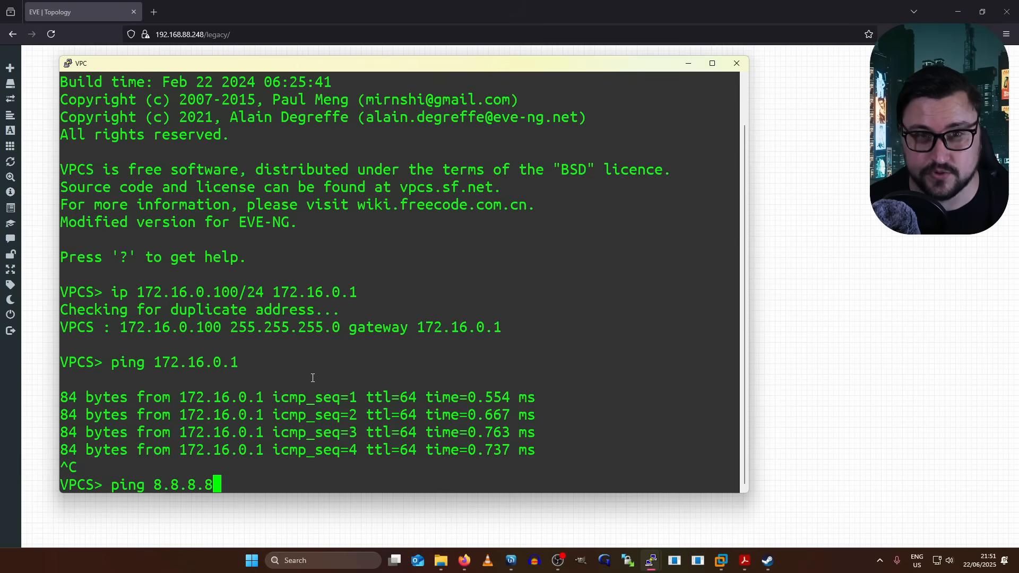
pyautogui.press('Return')
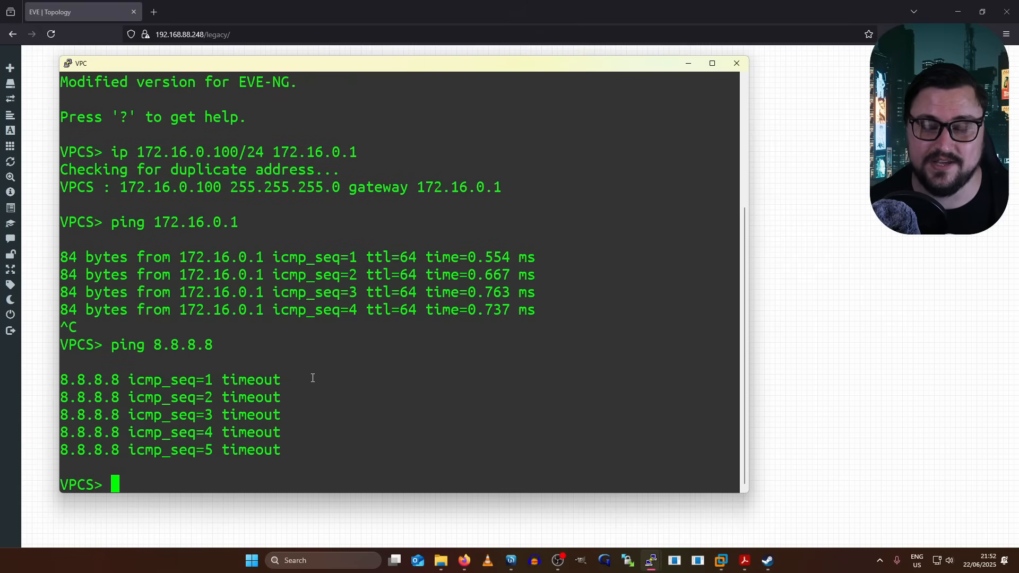
pyautogui.press('Return')
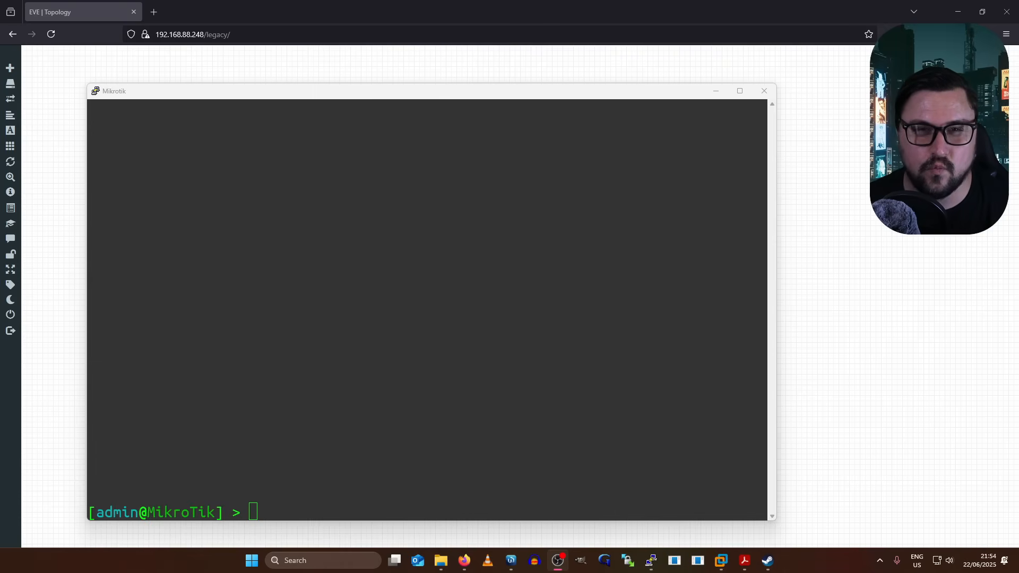
# - List the MikroTik router's current IP addresses with ip/address/print
pyautogui.click(492, 229)
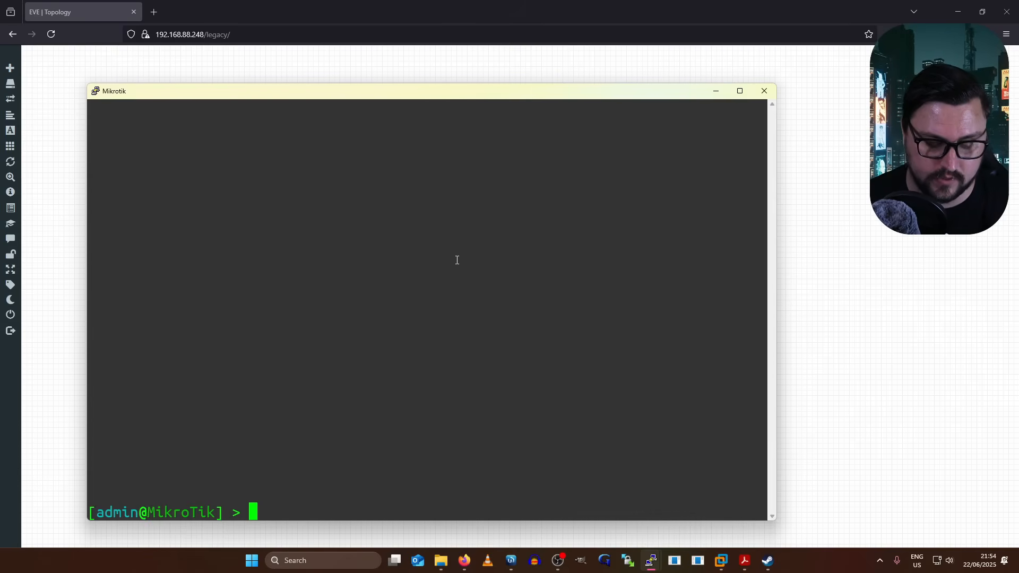
pyautogui.write('ip')
pyautogui.press('Tab')
pyautogui.press('Tab')
pyautogui.write('/address/print')
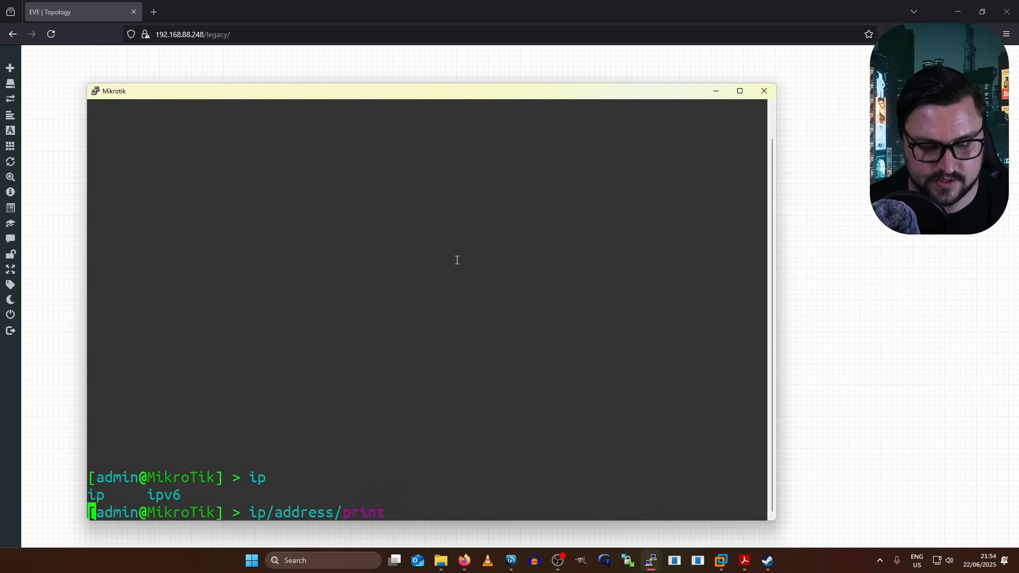
pyautogui.press('Return')
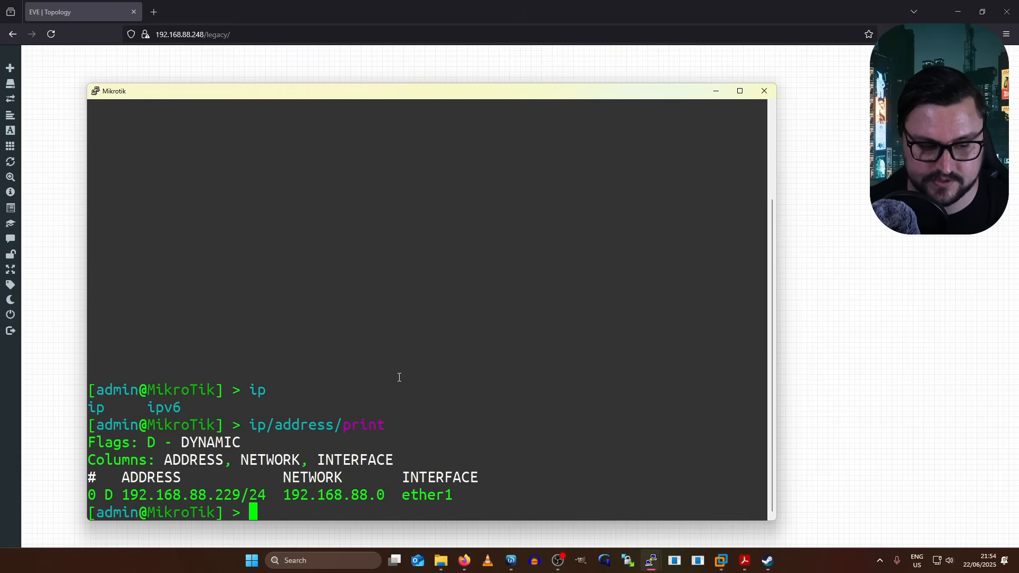
# - Add address 172.16.0.1/24 on interface ether2 via ip/address/add
pyautogui.write('ip/')
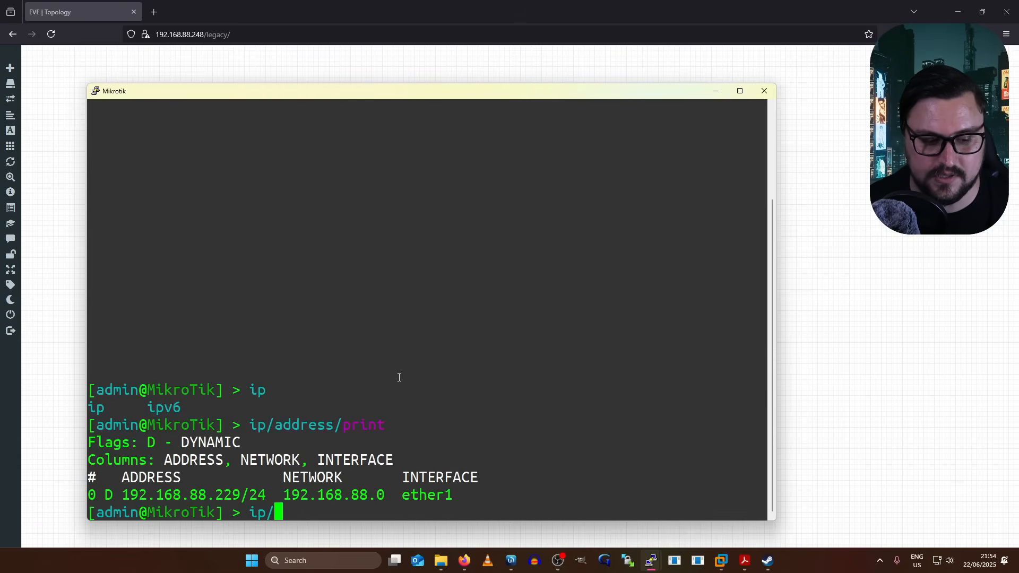
pyautogui.doubleClick(280, 94)
pyautogui.write('ad')
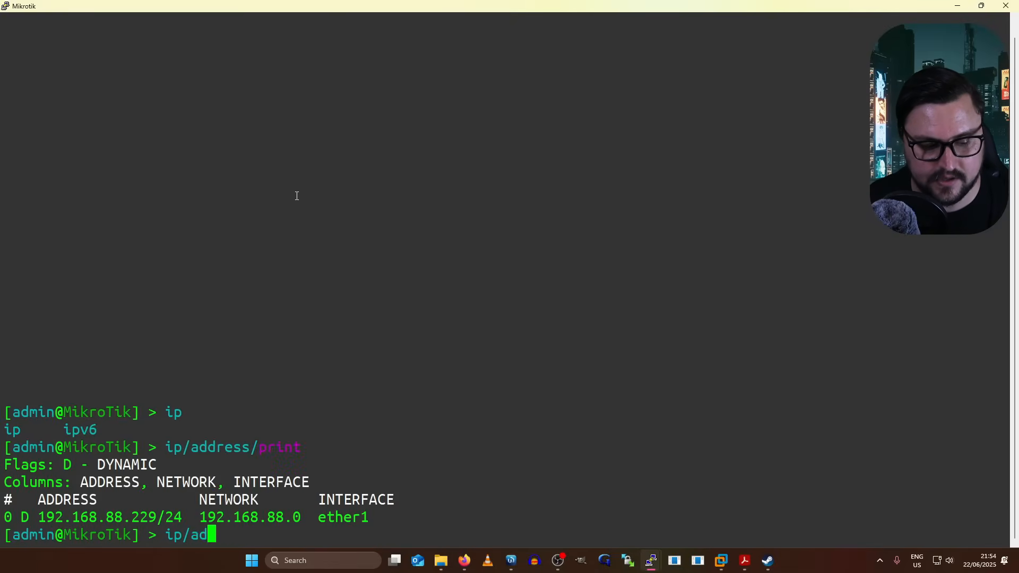
pyautogui.press('Tab')
pyautogui.write('add ')
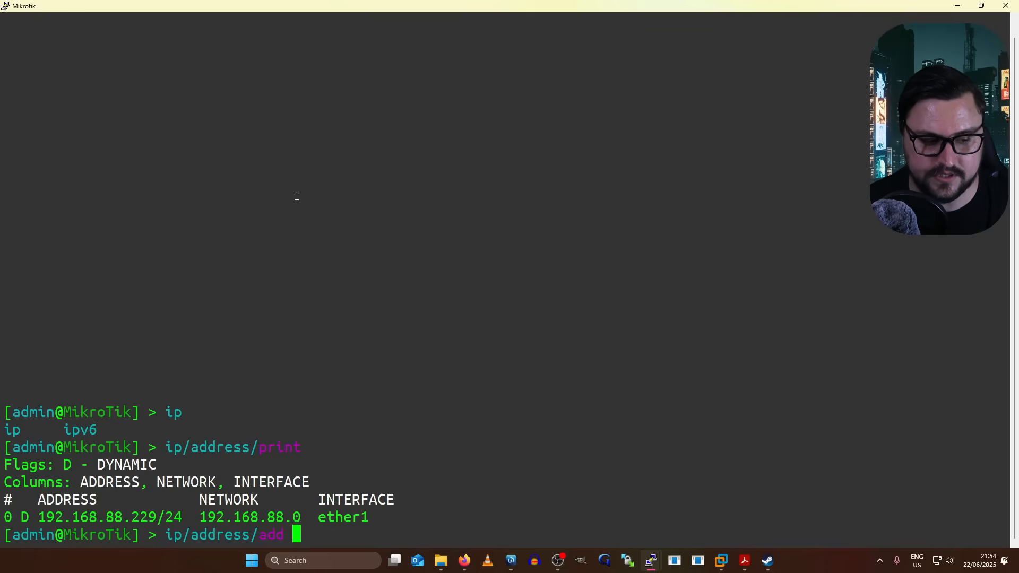
pyautogui.write('add')
pyautogui.press('Tab')
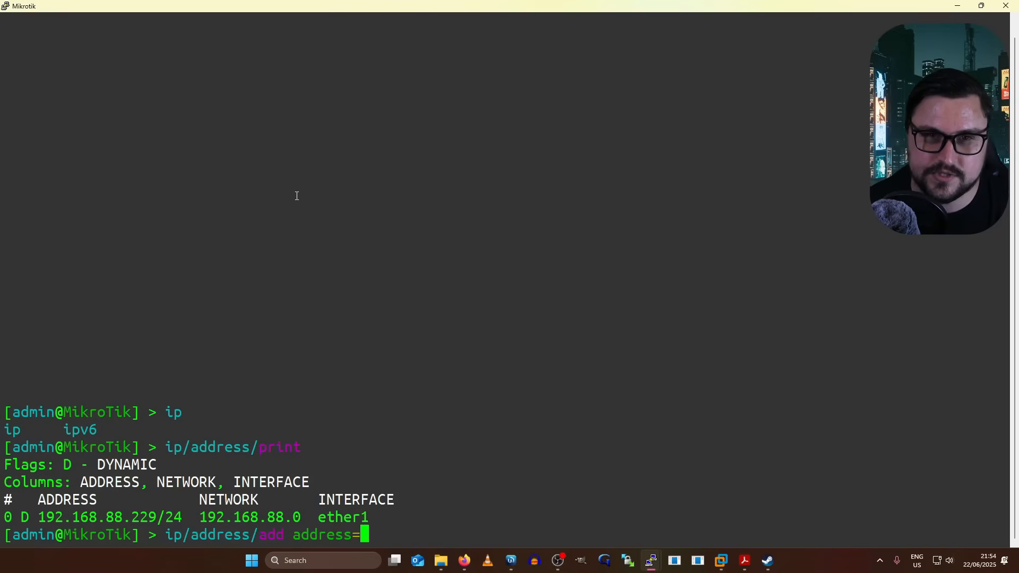
pyautogui.write('172.16.')
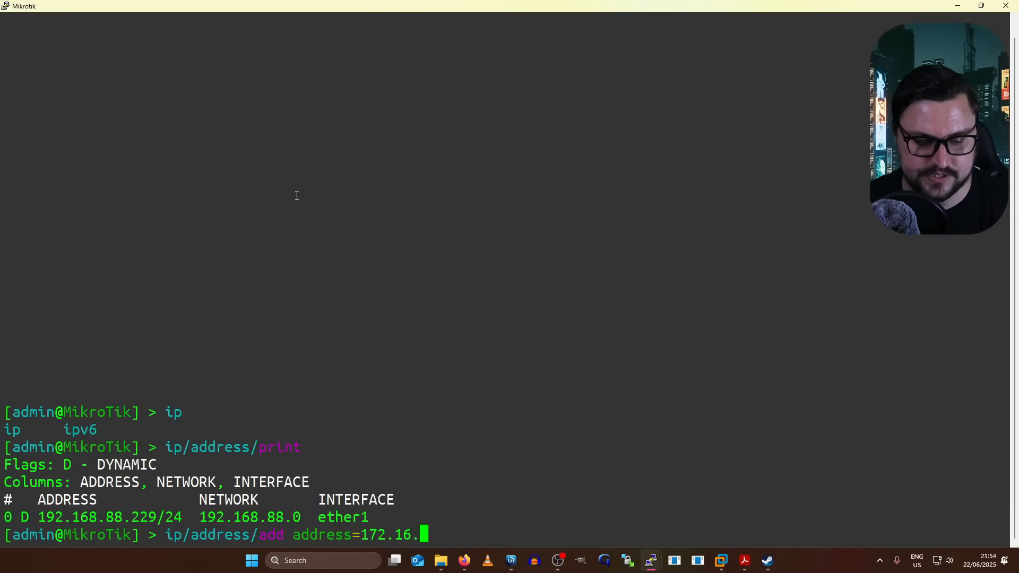
pyautogui.write('0.1/24')
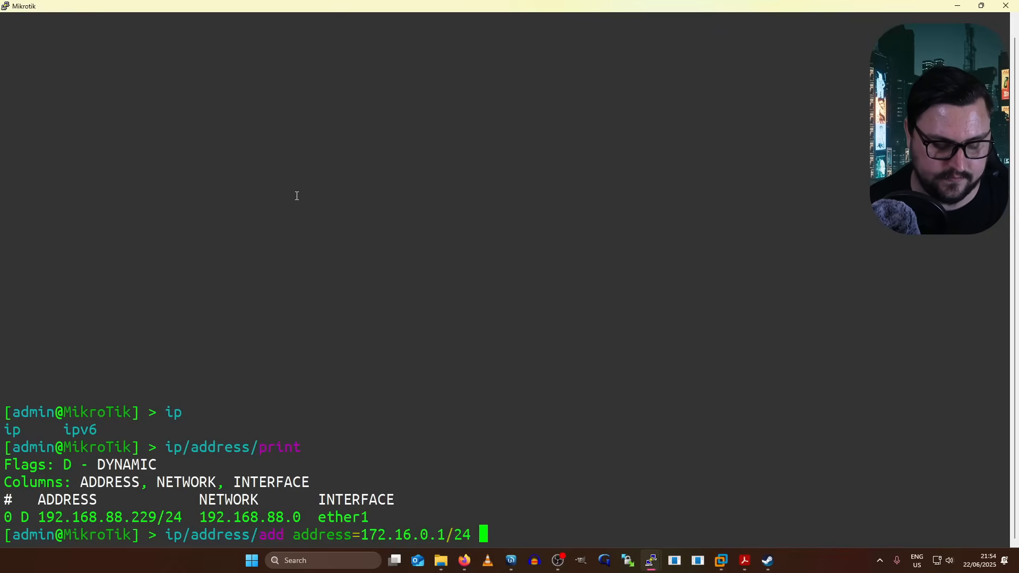
pyautogui.write(' inte')
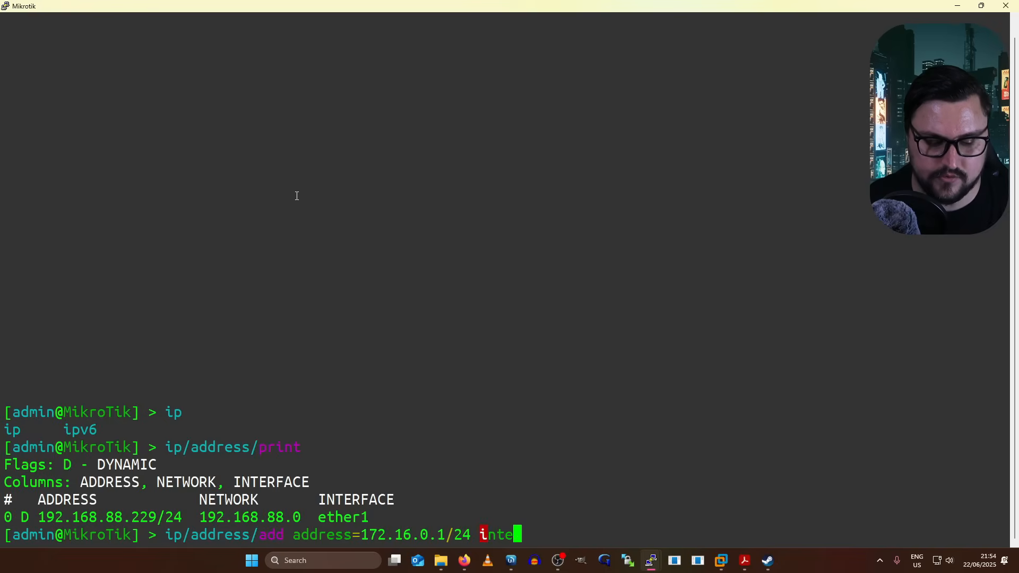
pyautogui.press('Tab')
pyautogui.press('Tab')
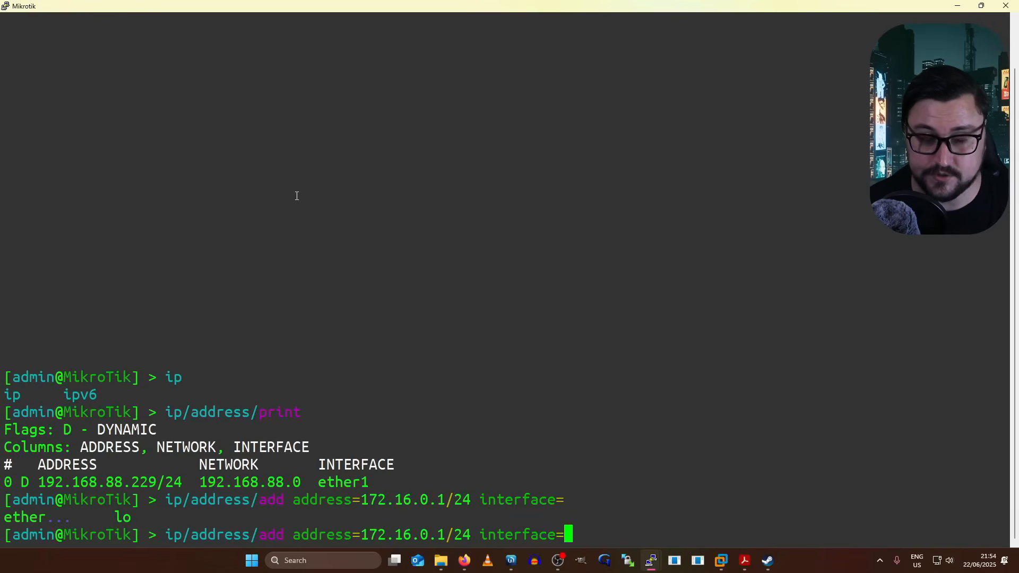
pyautogui.write('ether2')
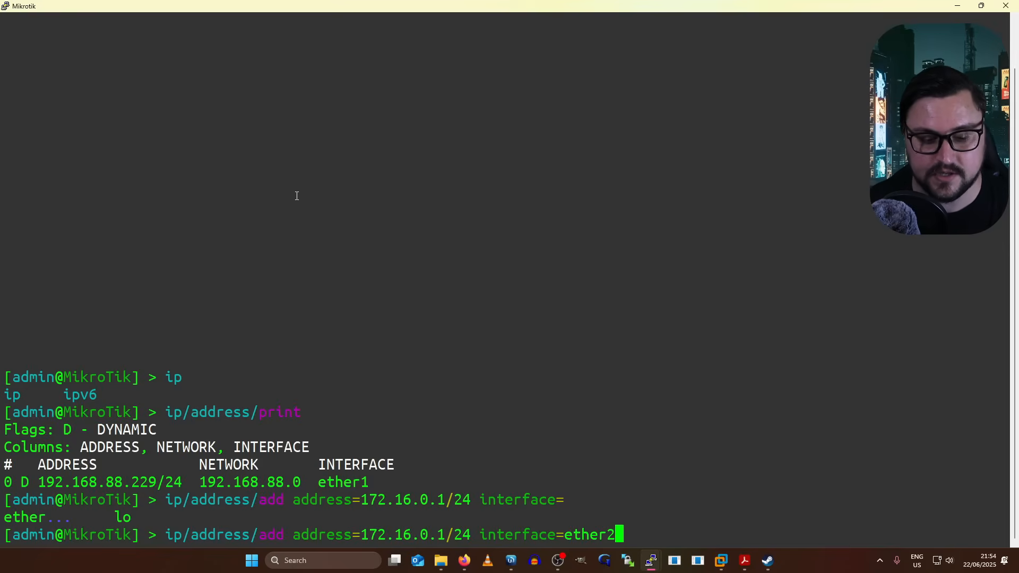
pyautogui.press('Return')
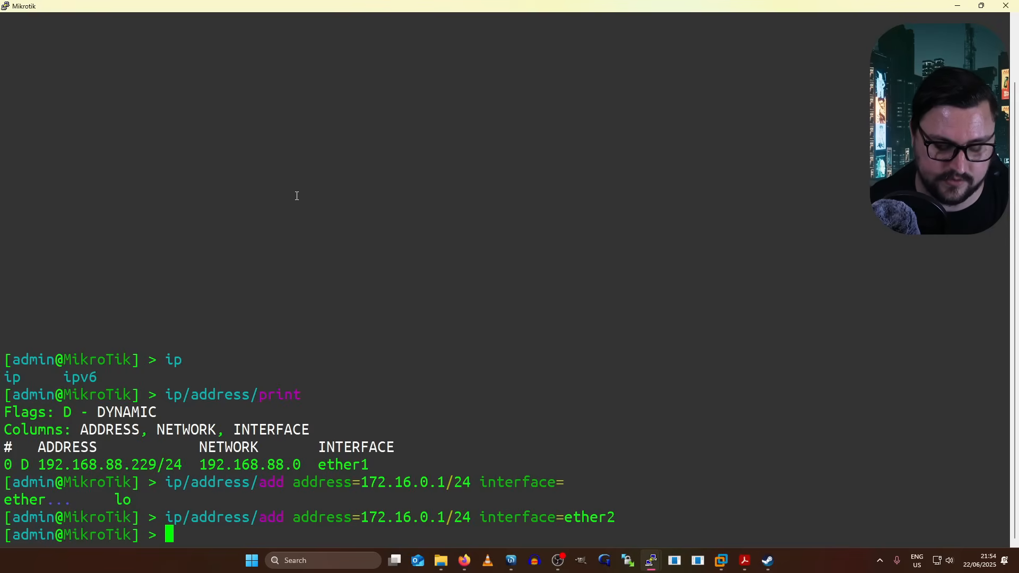
# - Ping the VPC at 172.16.0.100 from the router, get four replies, then hide the console
pyautogui.write('pin')
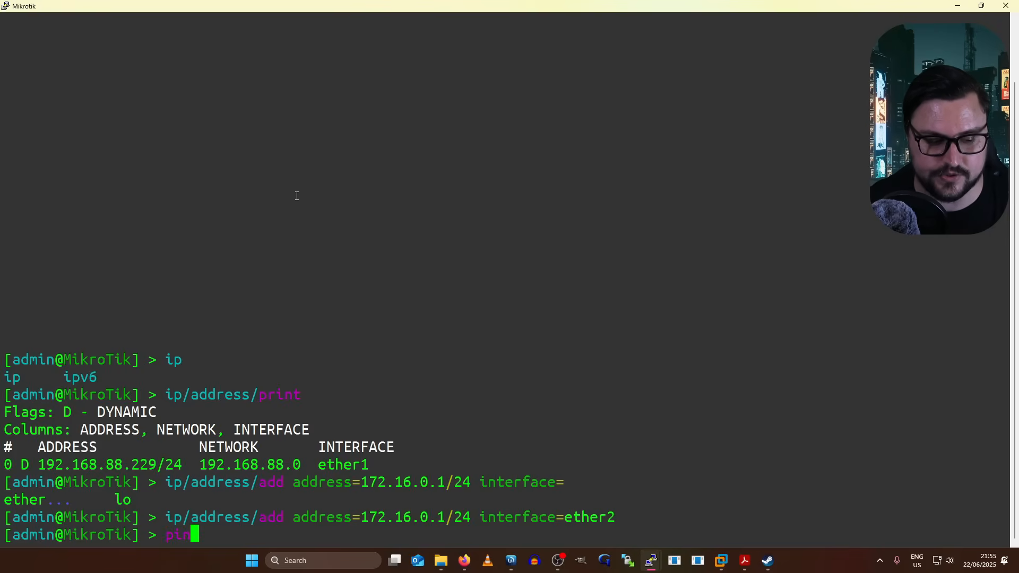
pyautogui.write('g 172.1')
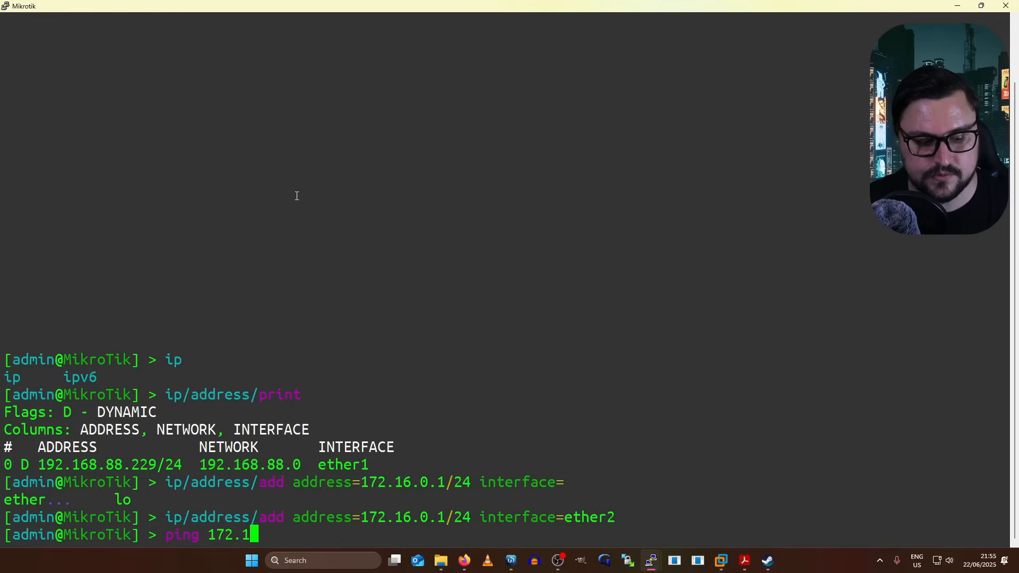
pyautogui.write('6.0.100')
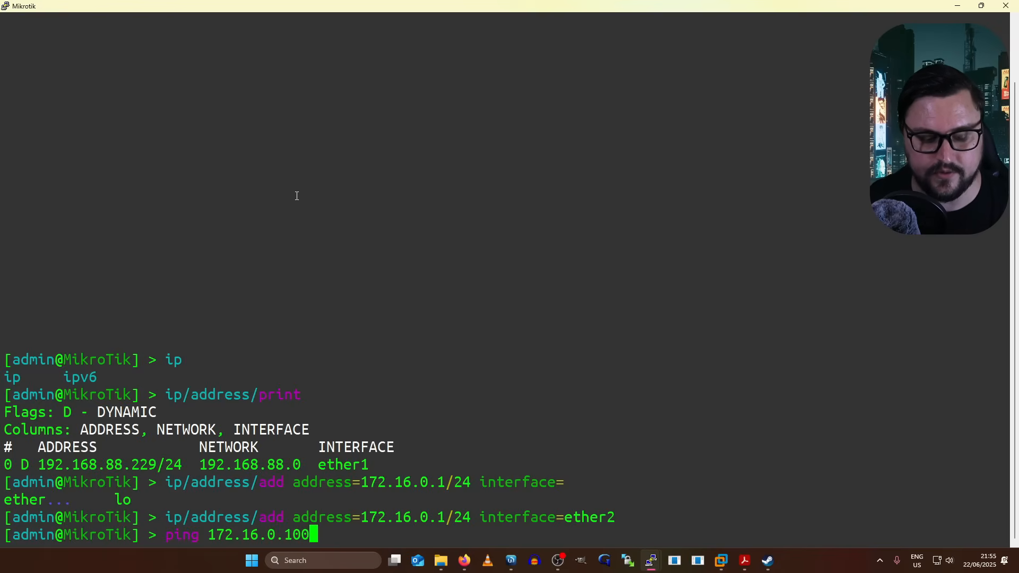
pyautogui.press('Return')
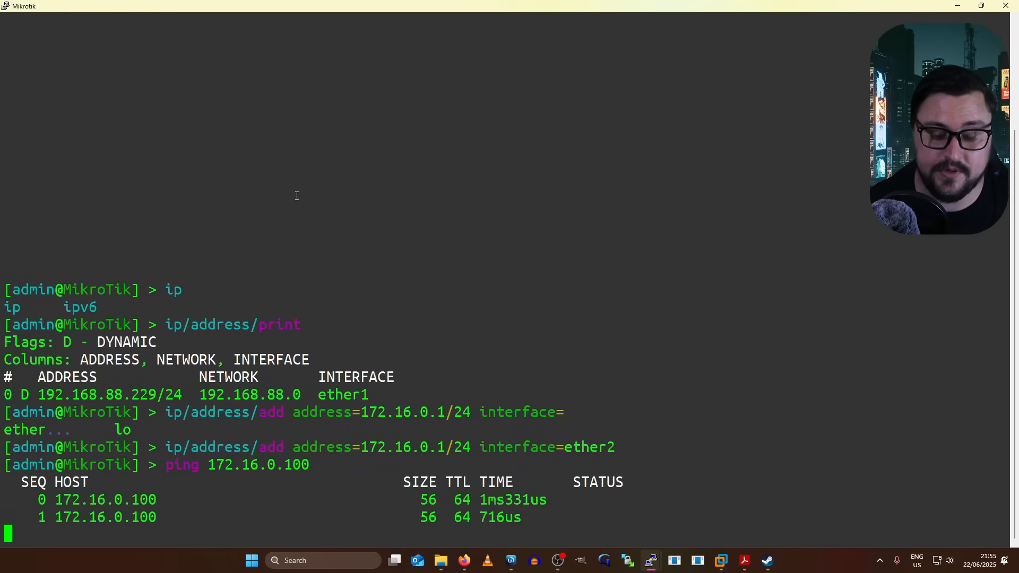
pyautogui.hotkey('ctrl', 'c')
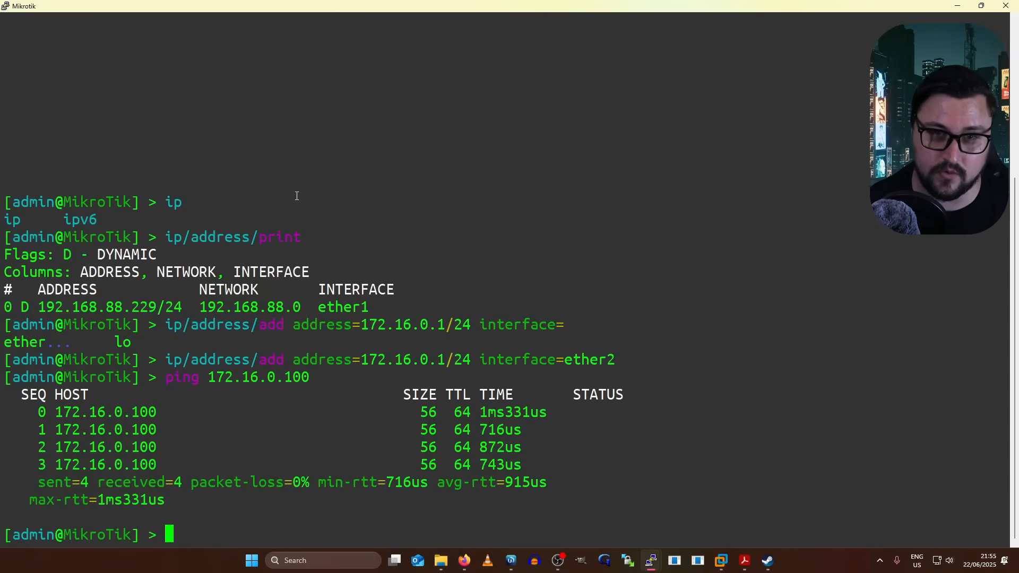
pyautogui.click(958, 5)
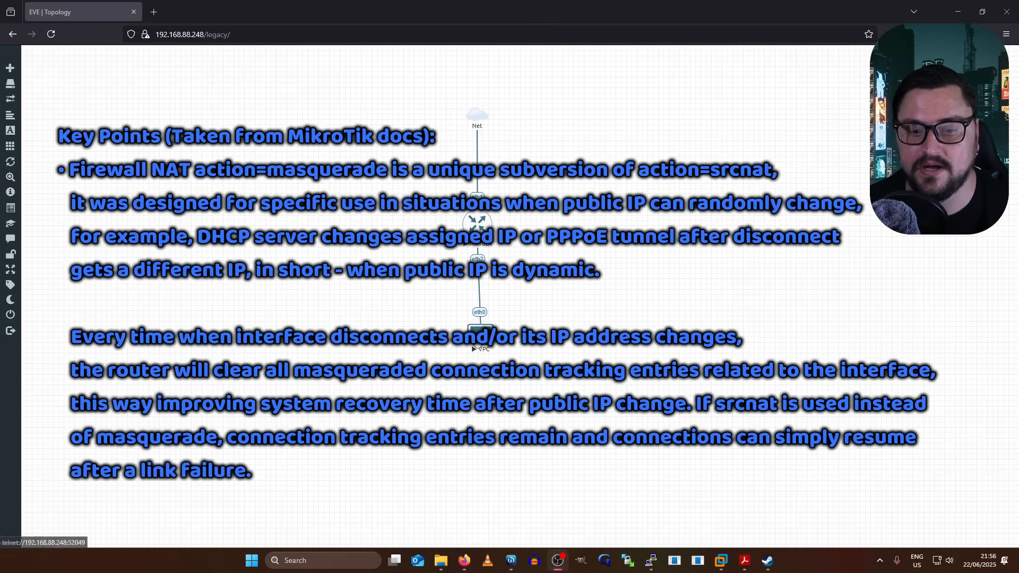
# - Move the VPC node slightly up-left so it sits directly under the Mikrotik router
pyautogui.moveTo(477, 341); pyautogui.dragTo(475, 335)
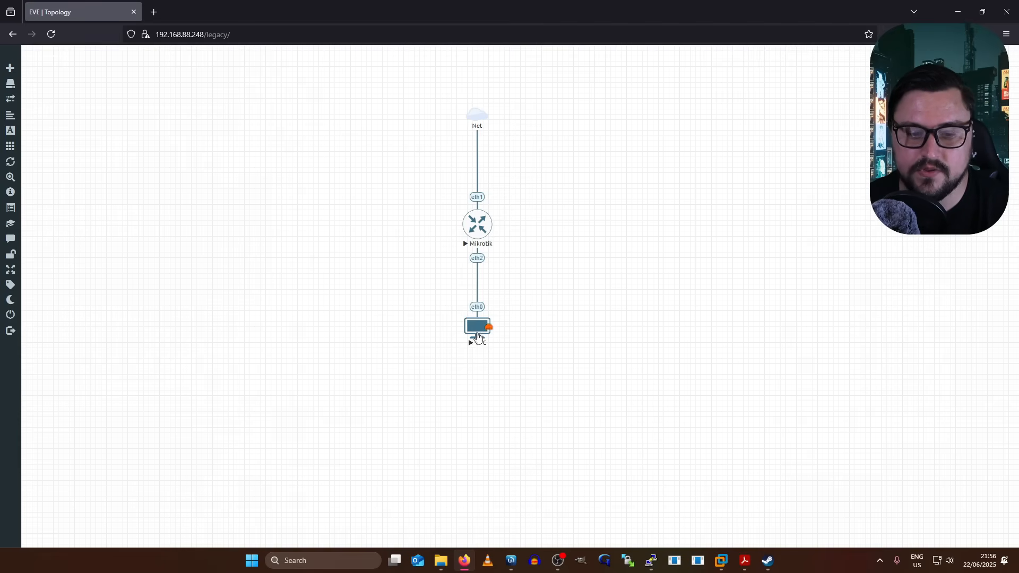
pyautogui.moveTo(499, 329)
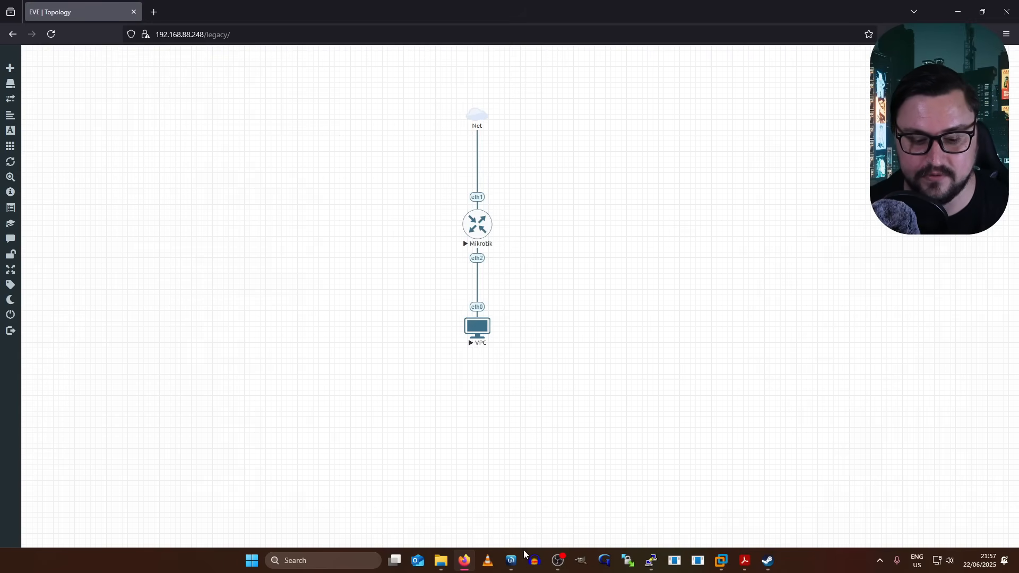
pyautogui.click(512, 561)
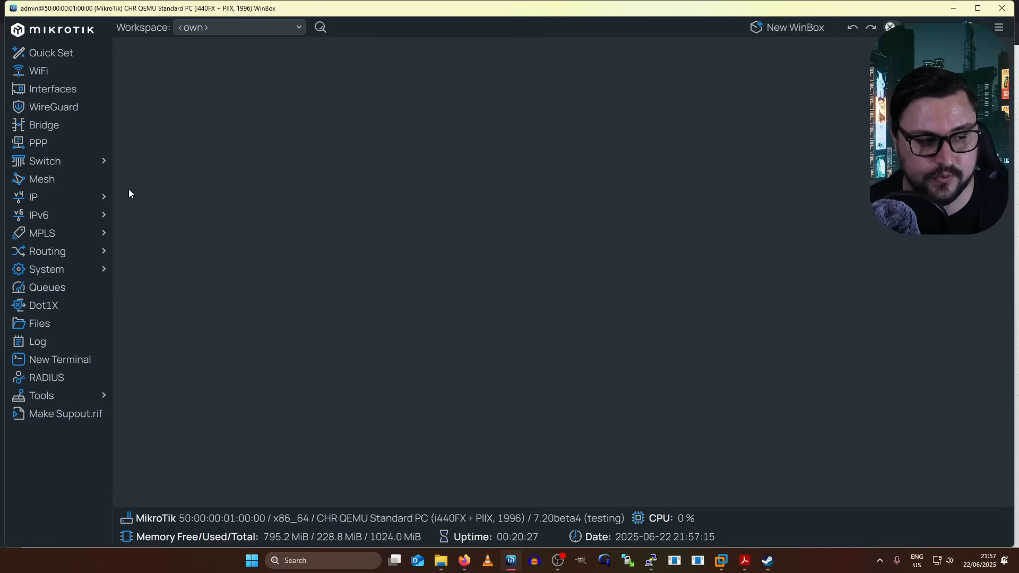
# - Go to IP > Firewall NAT rules in WinBox and create a new srcnat rule
pyautogui.click(83, 197)
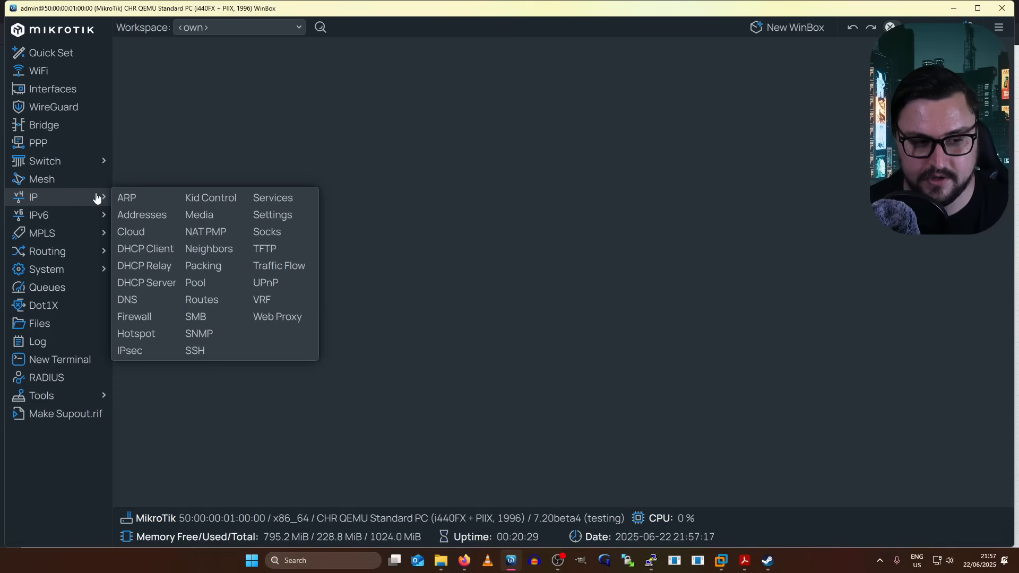
pyautogui.click(154, 316)
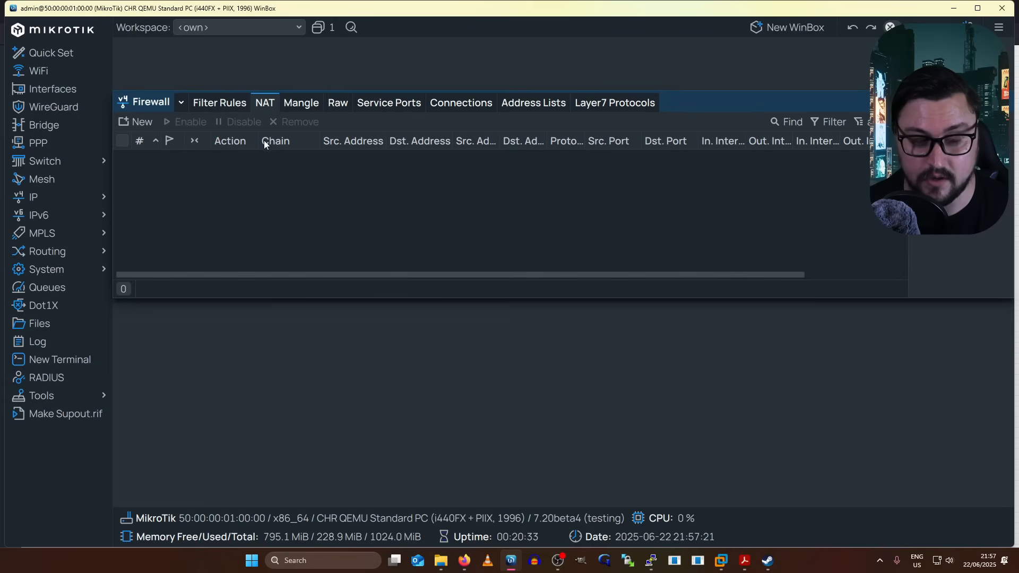
pyautogui.click(142, 122)
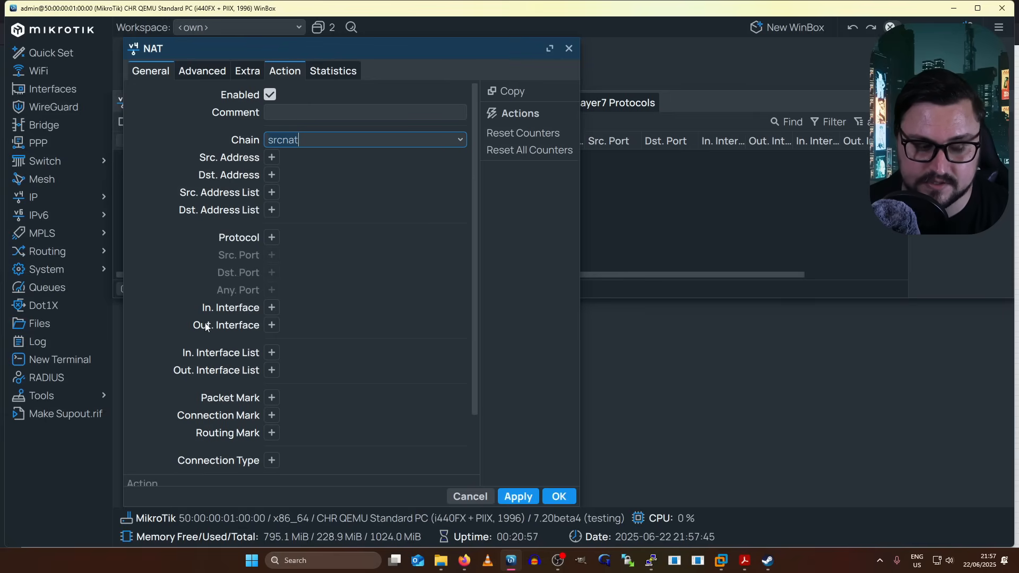
# - Set the NAT rule's Out. Interface to ether1
pyautogui.click(271, 325)
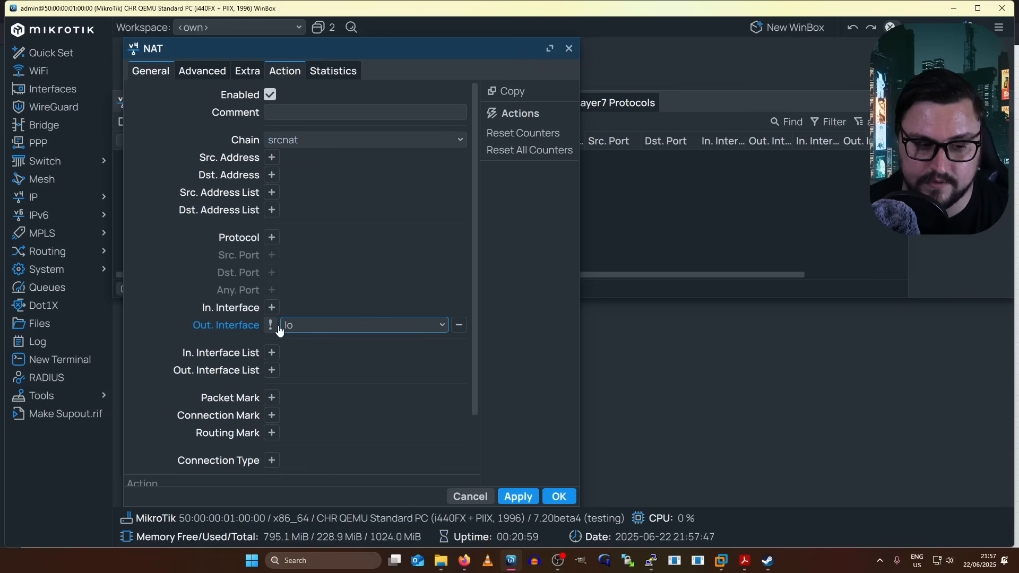
pyautogui.click(312, 325)
pyautogui.scroll(2, 359, 143)
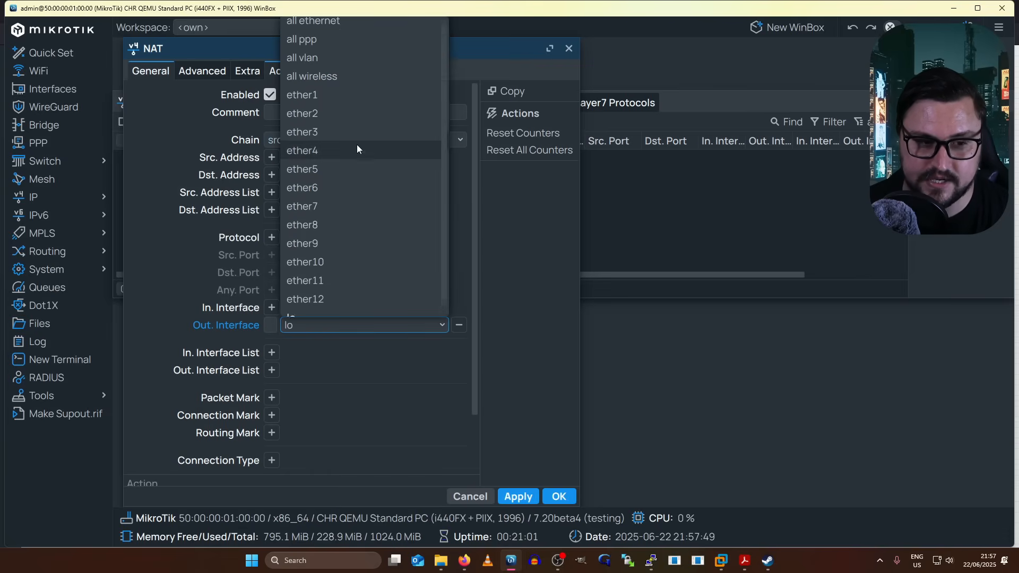
pyautogui.click(355, 105)
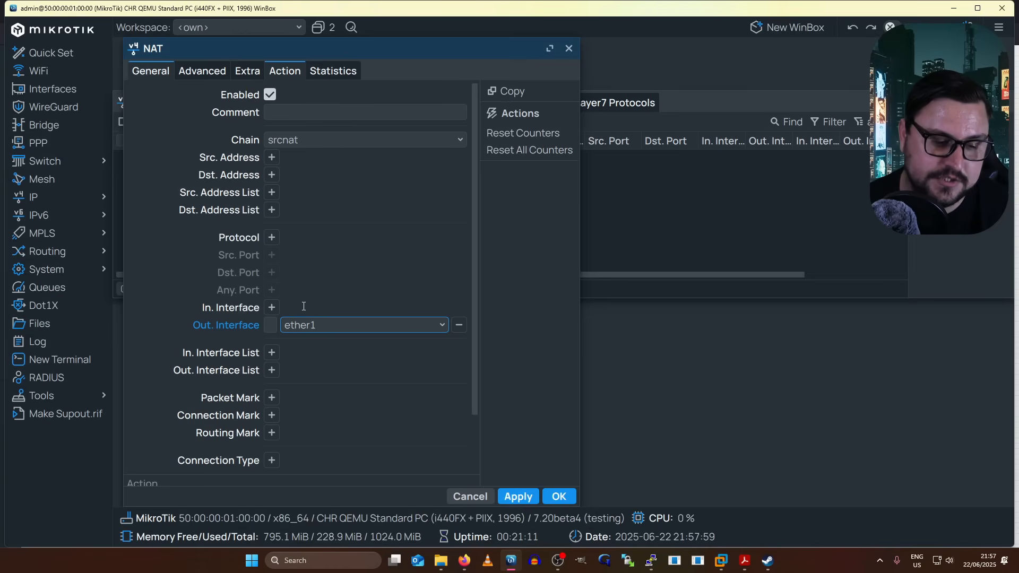
# - Match Src. Address 172.16.0.0/24, set the action to masquerade, and save the rule
pyautogui.click(275, 158)
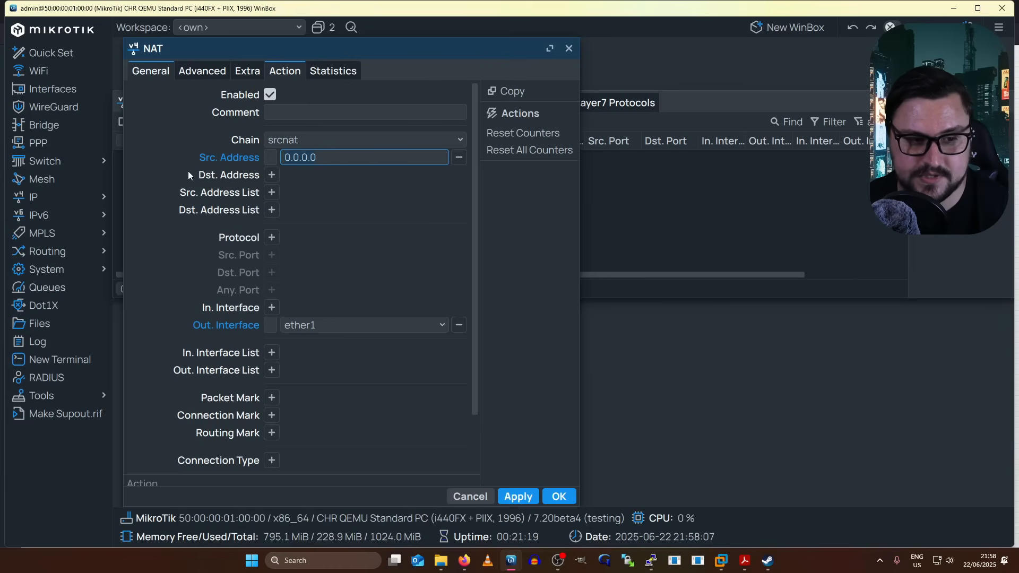
pyautogui.write('172.')
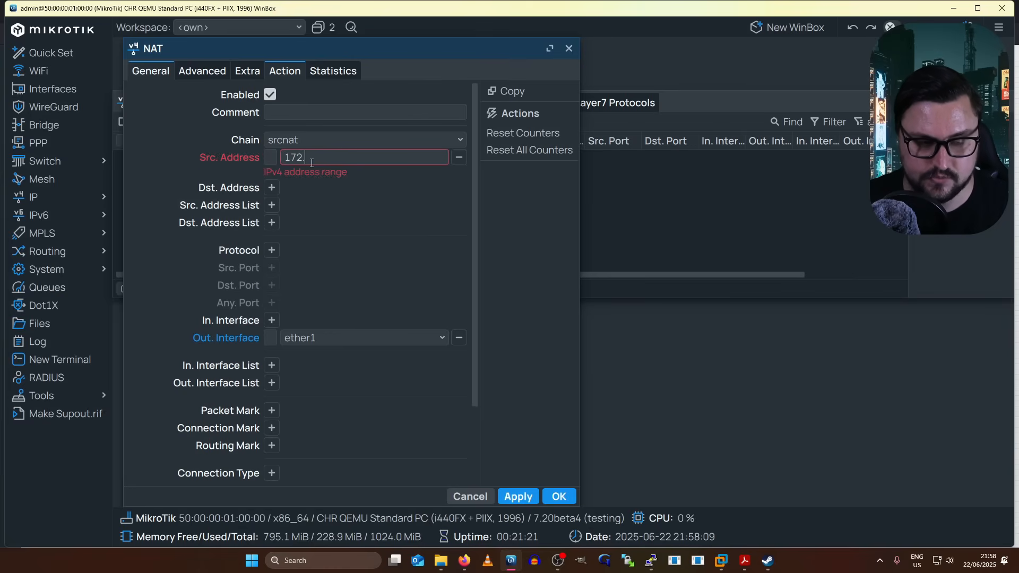
pyautogui.write('16.0.0/24')
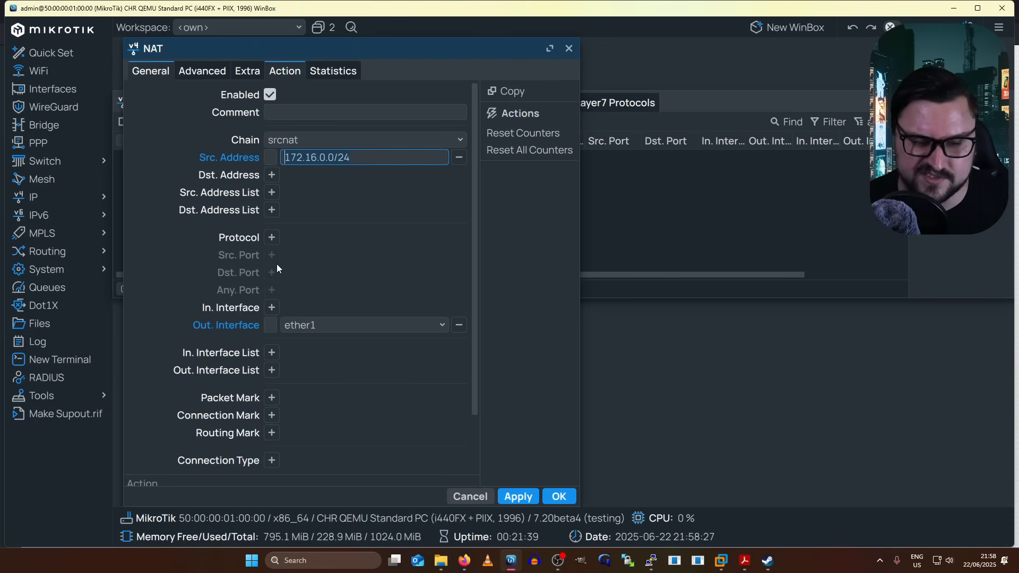
pyautogui.scroll(-3, 310, 209)
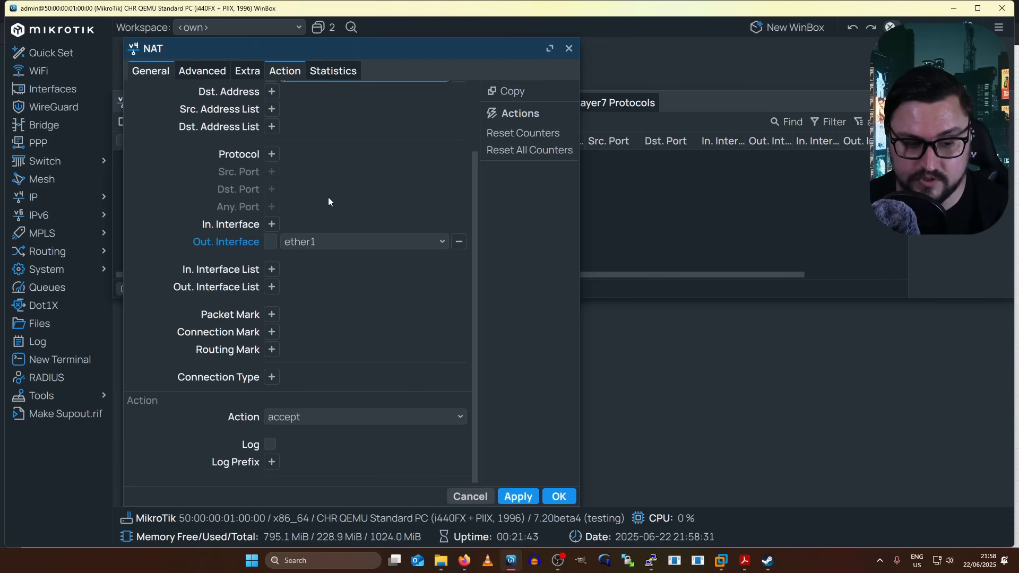
pyautogui.click(287, 419)
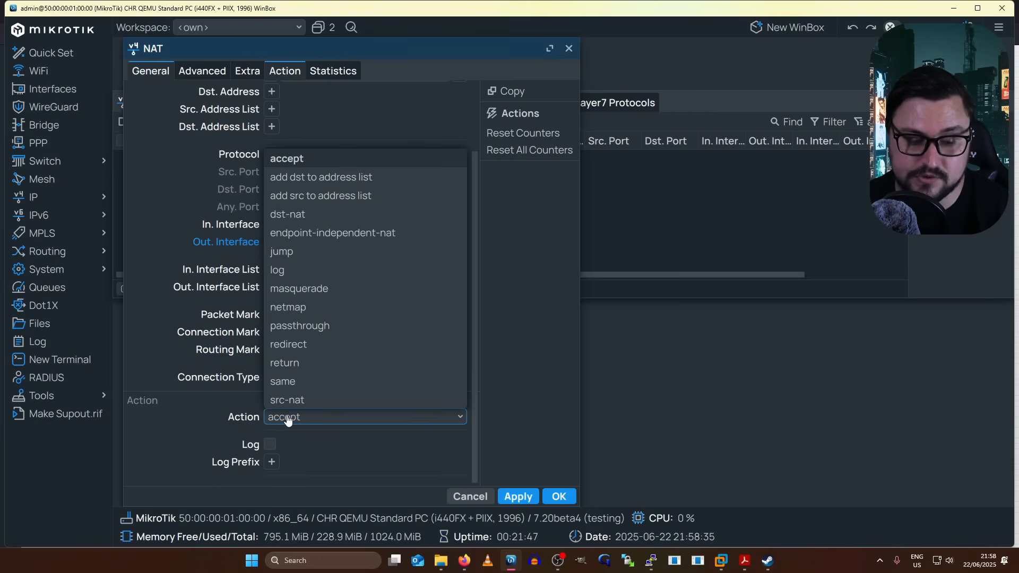
pyautogui.click(337, 289)
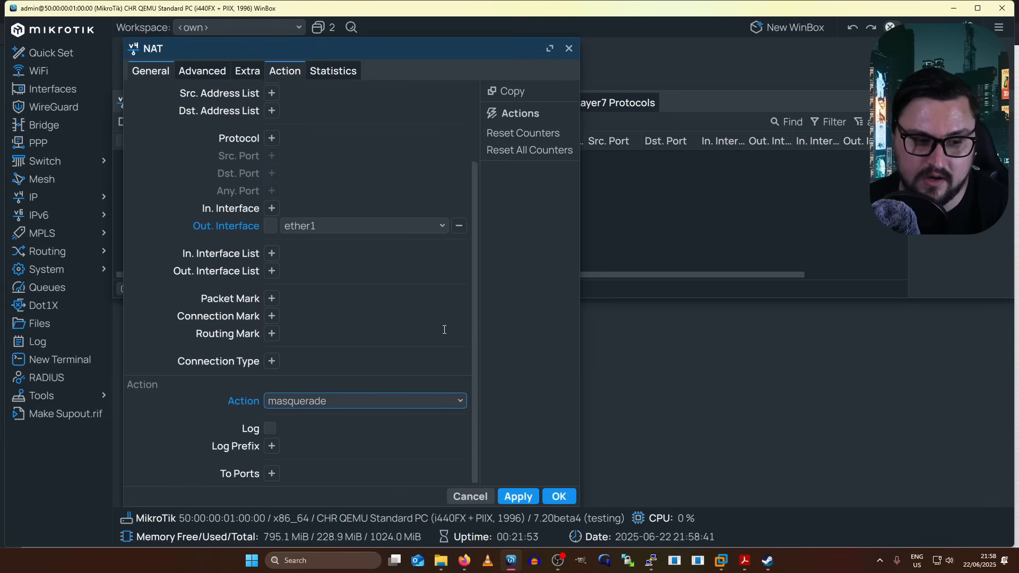
pyautogui.scroll(3, 372, 313)
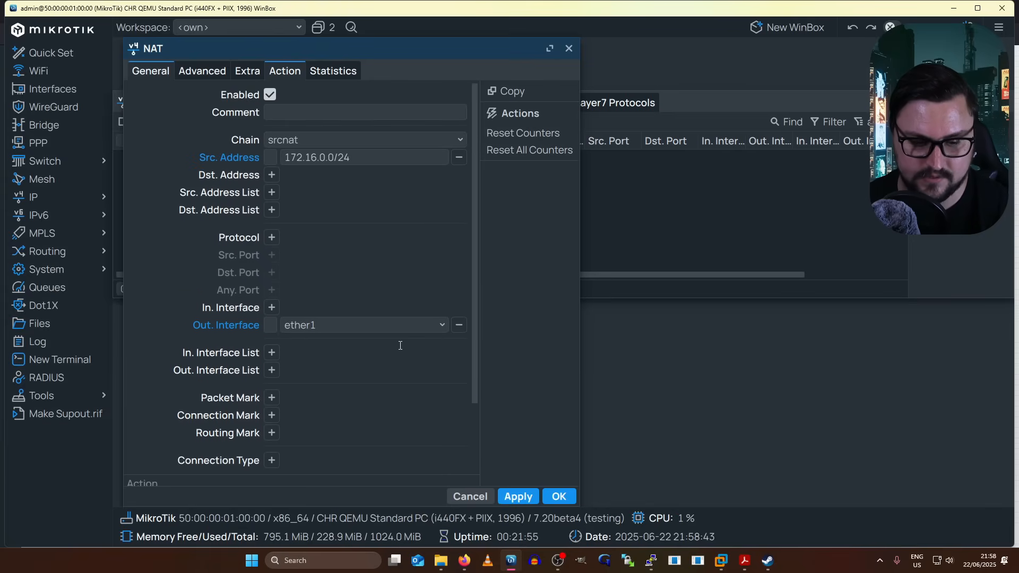
pyautogui.click(556, 494)
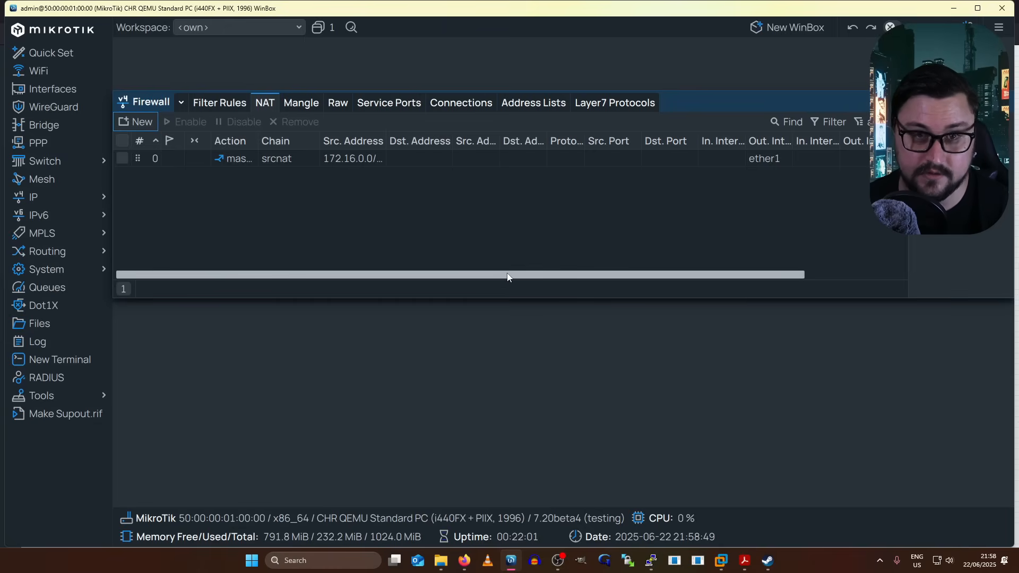
pyautogui.moveTo(507, 276); pyautogui.dragTo(597, 275)
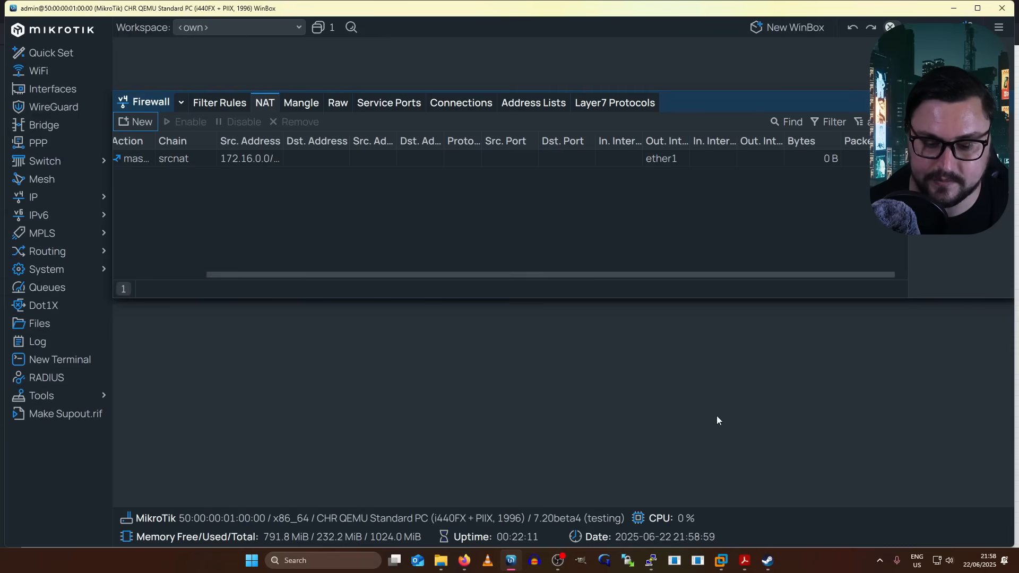
# - Ping 8.8.8.8 from the VPC again, now receiving replies, then stop it
pyautogui.hotkey('alt', 'Tab')
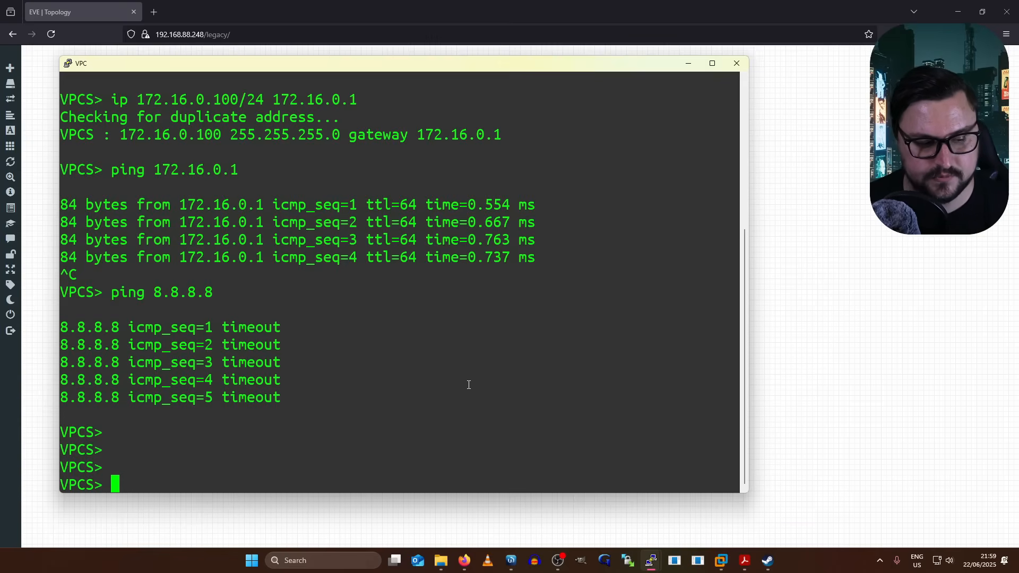
pyautogui.write('ping ')
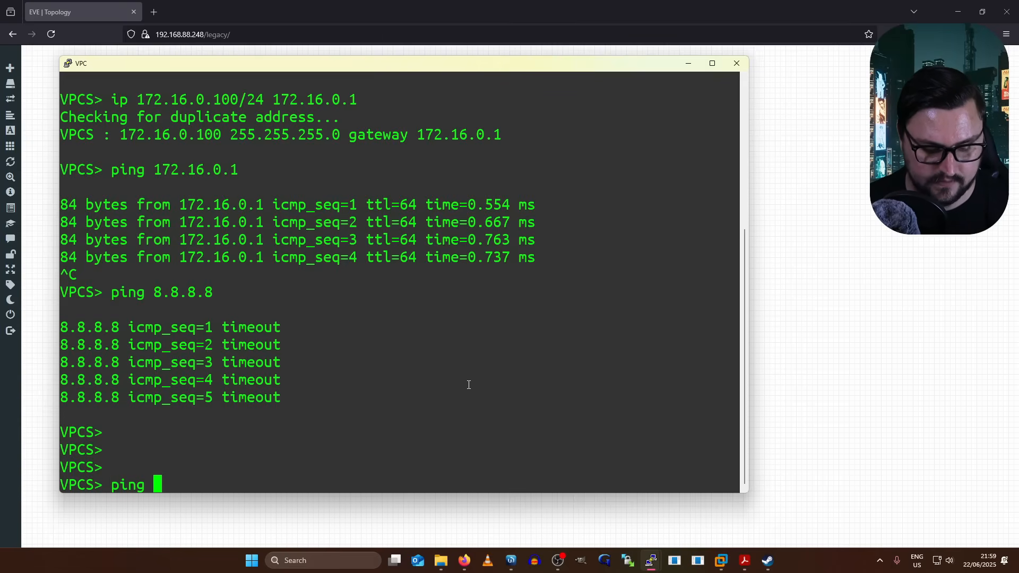
pyautogui.write('8.8.8.8')
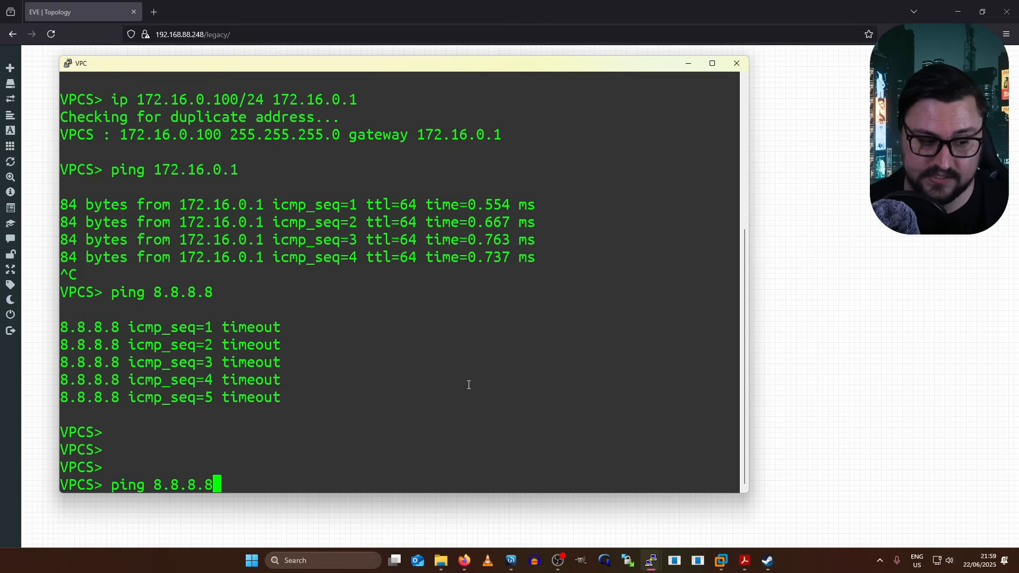
pyautogui.press('Return')
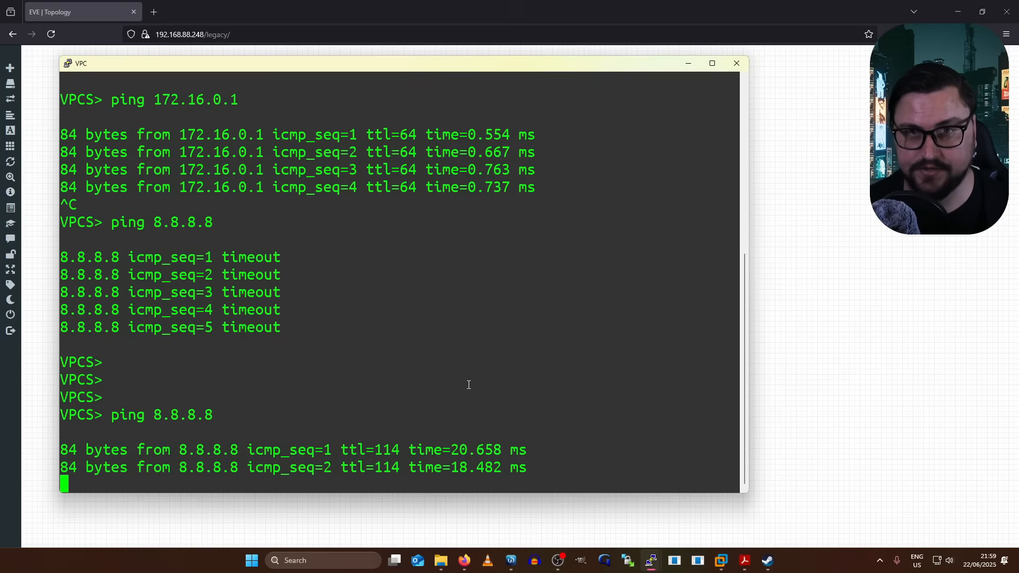
pyautogui.hotkey('ctrl', 'c')
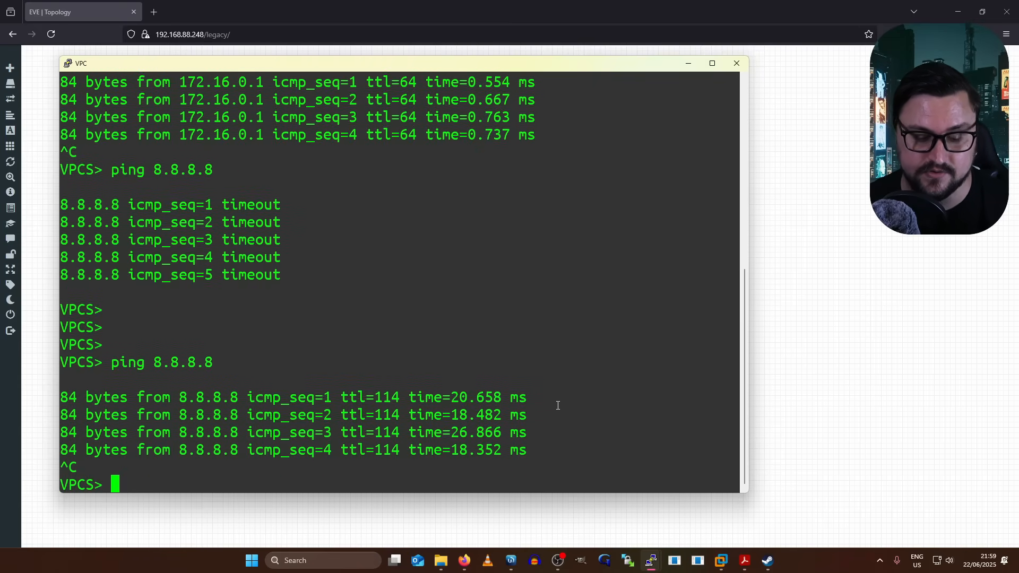
pyautogui.click(511, 560)
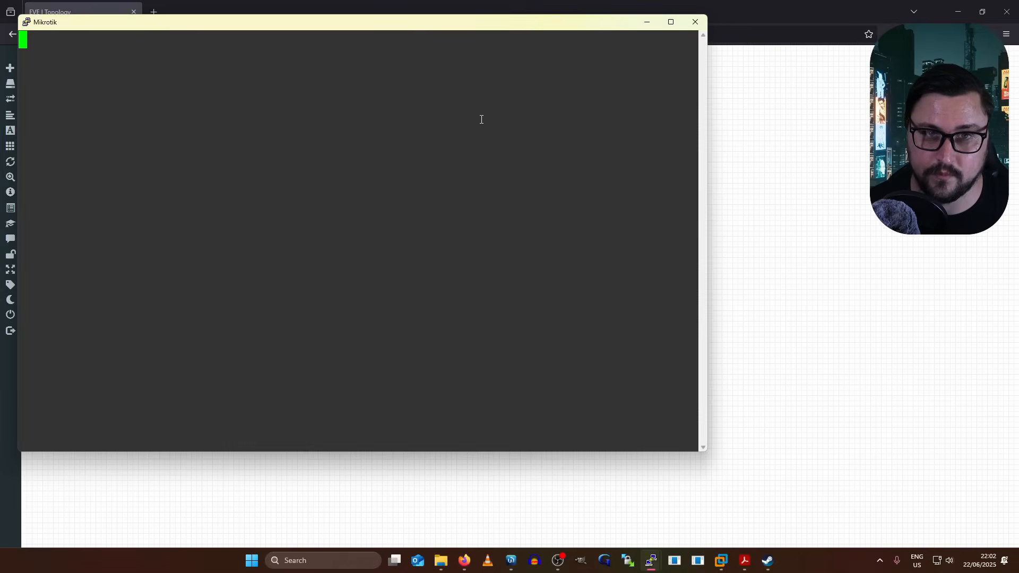
# - Build ip/firewall/nat/add with Tab completion and list all its available parameters
pyautogui.doubleClick(423, 25)
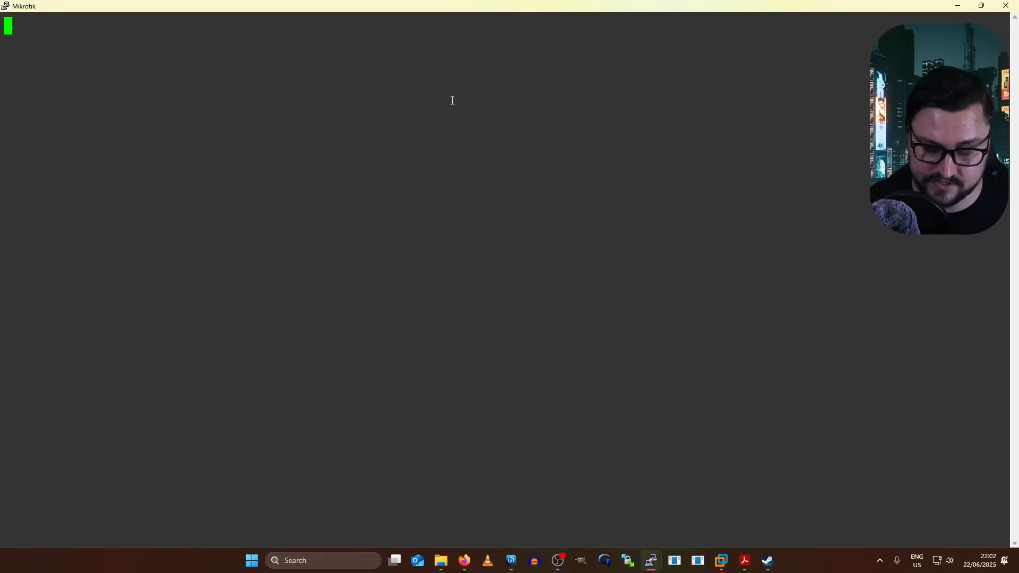
pyautogui.write('ip')
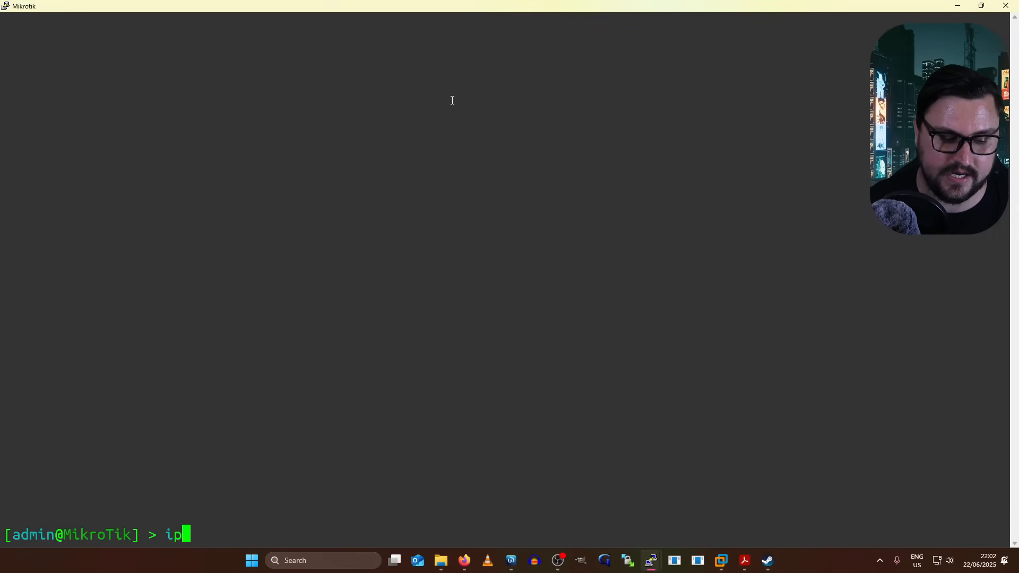
pyautogui.press('Tab')
pyautogui.write('/')
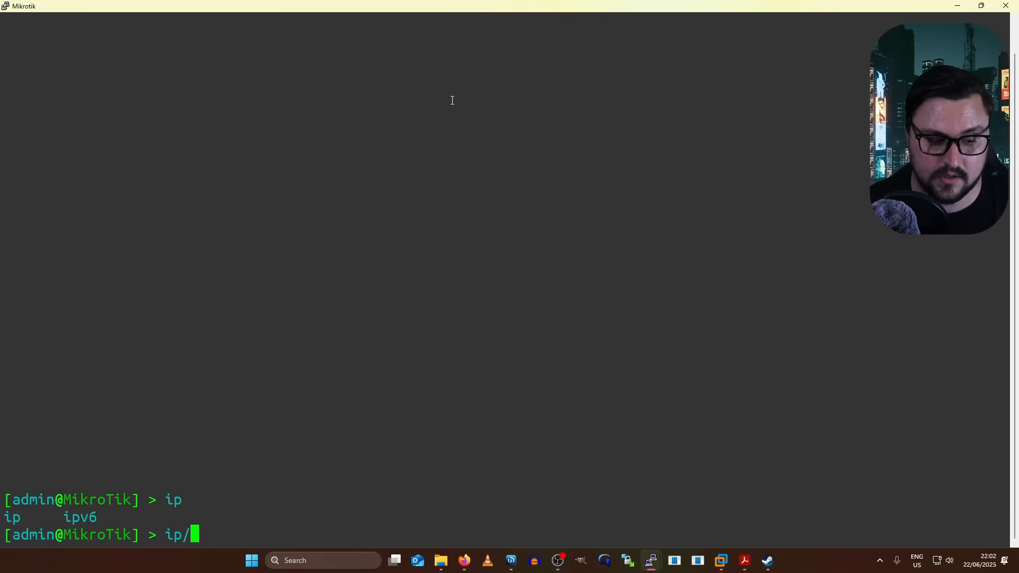
pyautogui.write('fi')
pyautogui.press('Tab')
pyautogui.press('Tab')
pyautogui.write('n')
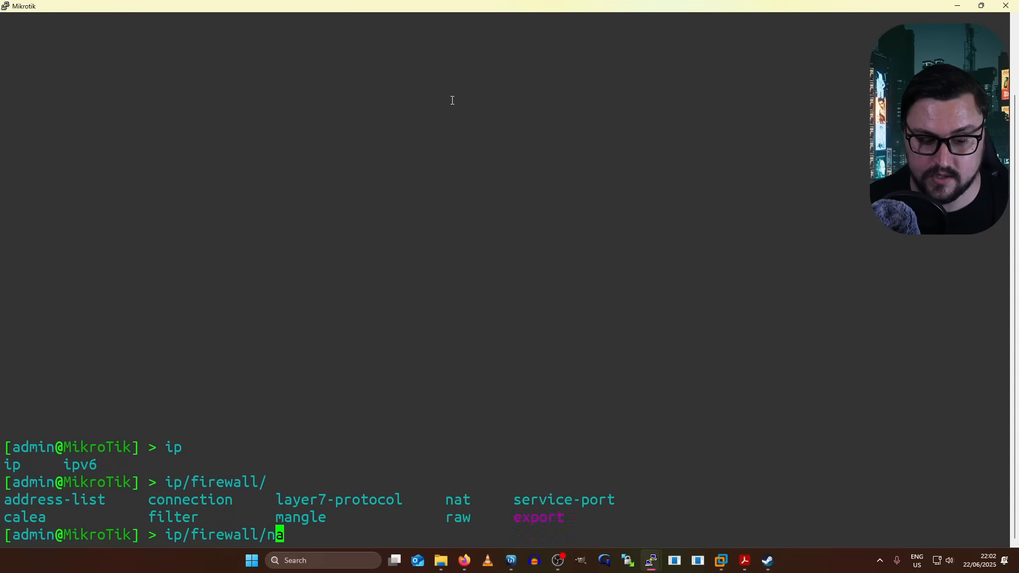
pyautogui.press('Tab')
pyautogui.press('Tab')
pyautogui.moveTo(441, 428); pyautogui.dragTo(473, 431)
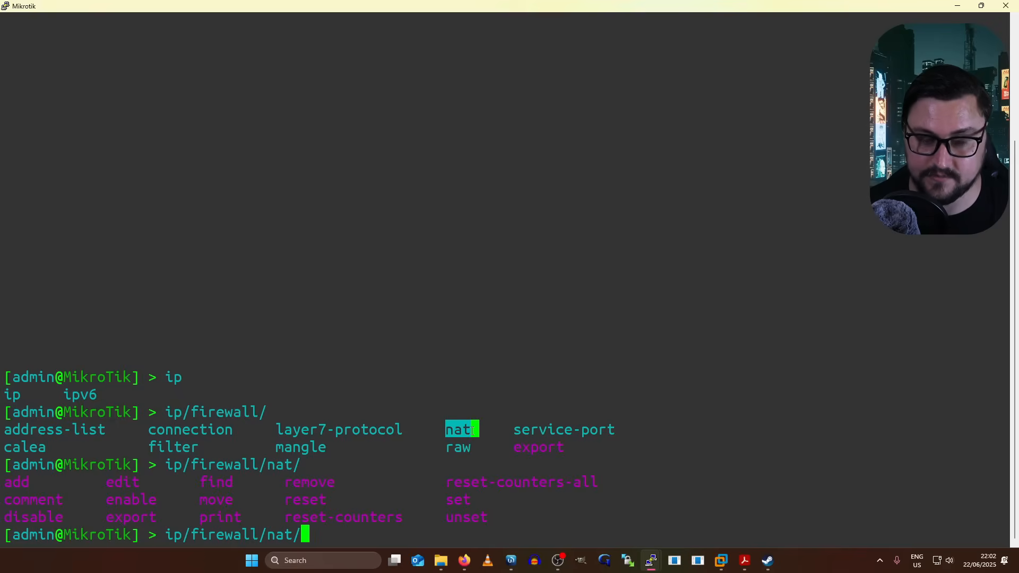
pyautogui.click(394, 420)
pyautogui.write('add')
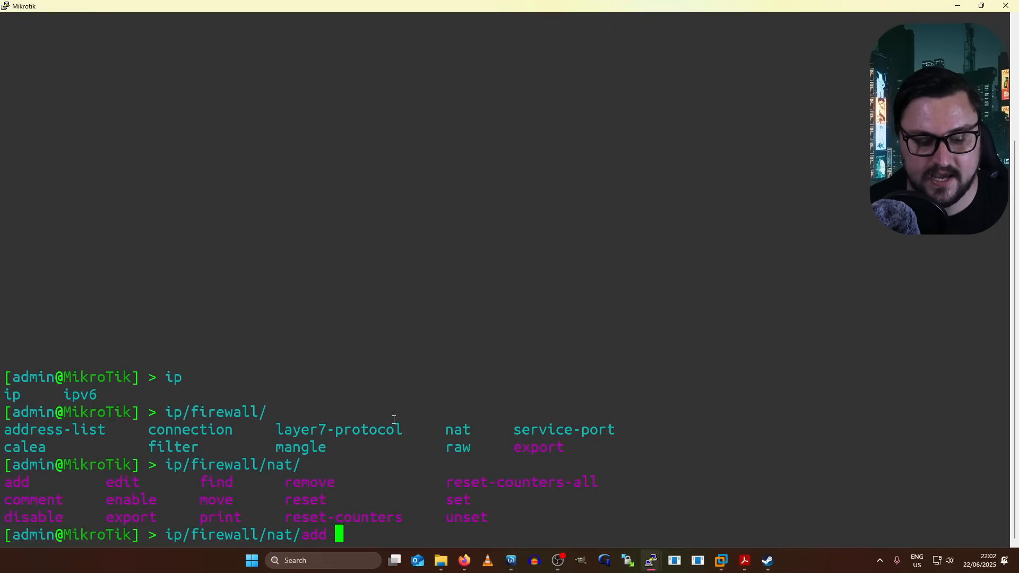
pyautogui.press('Tab')
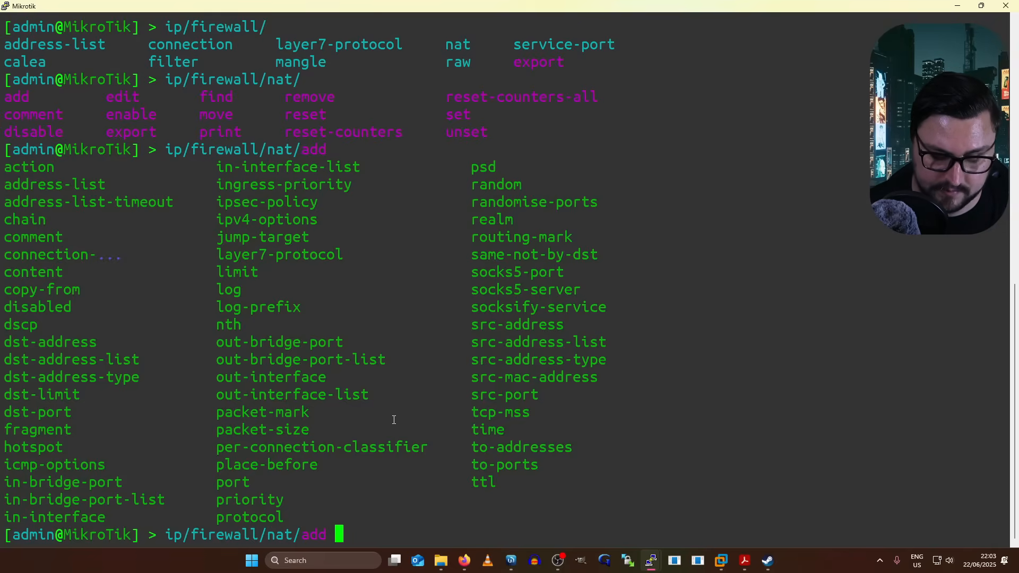
# - Enter chain=srcnat and action=masquerade for the new NAT rule
pyautogui.write('chain=')
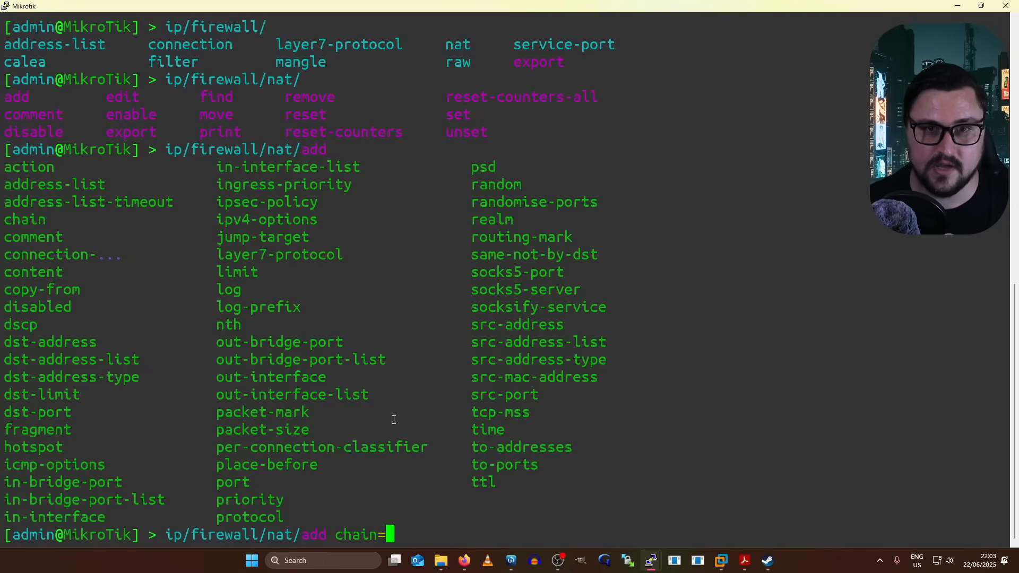
pyautogui.press('Tab')
pyautogui.press('Tab')
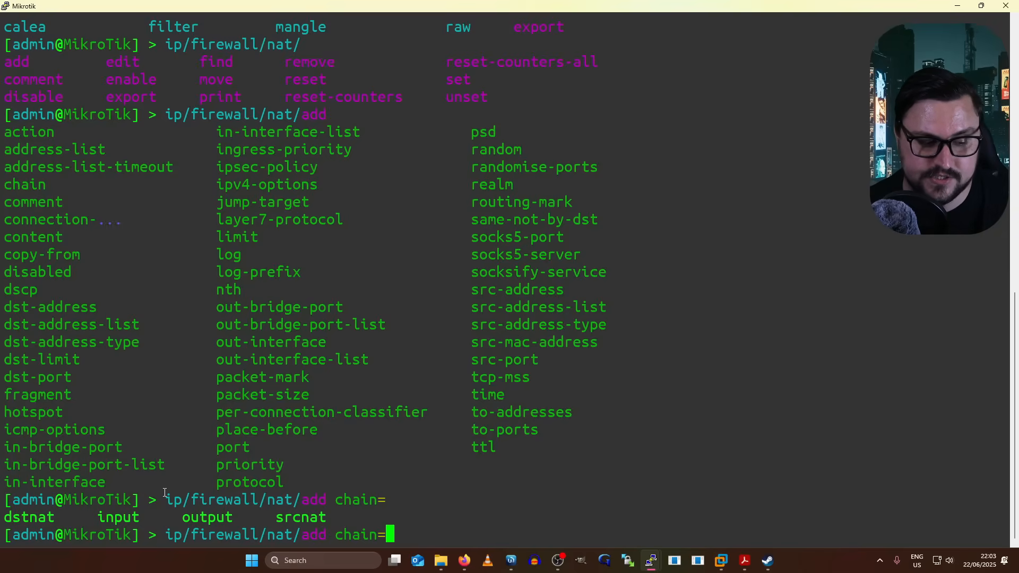
pyautogui.doubleClick(316, 518)
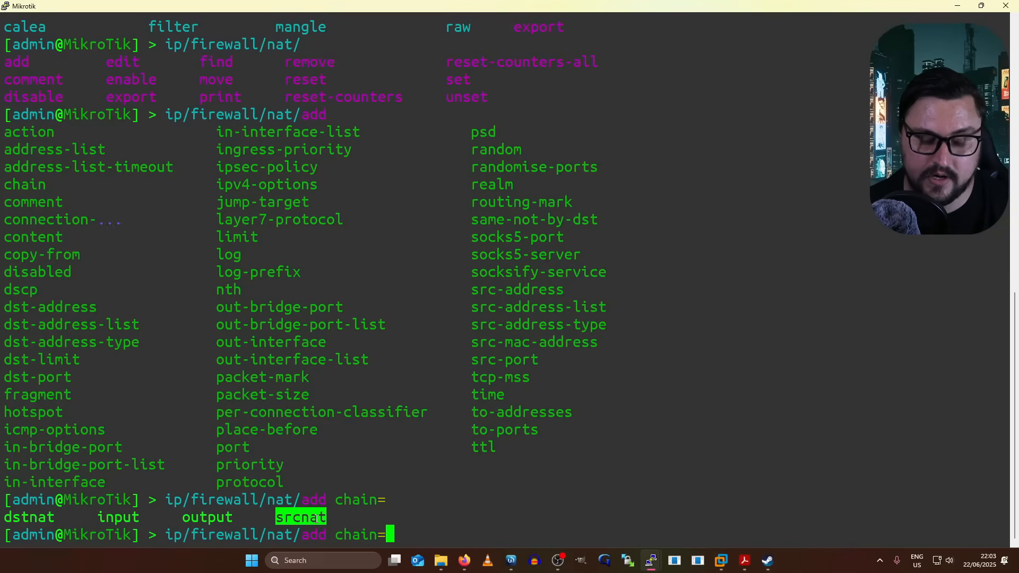
pyautogui.rightClick(339, 476)
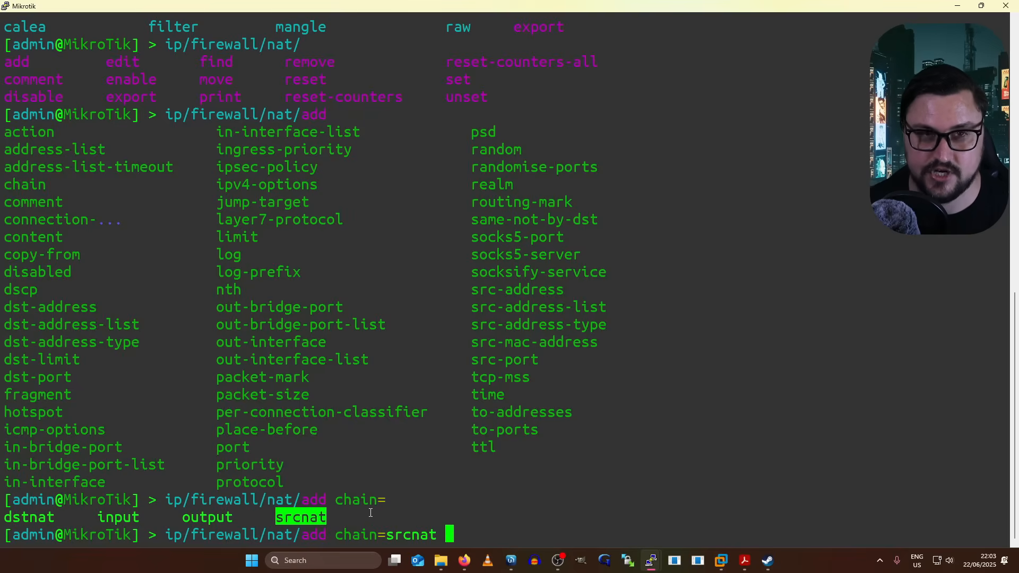
pyautogui.write('action=masquerade')
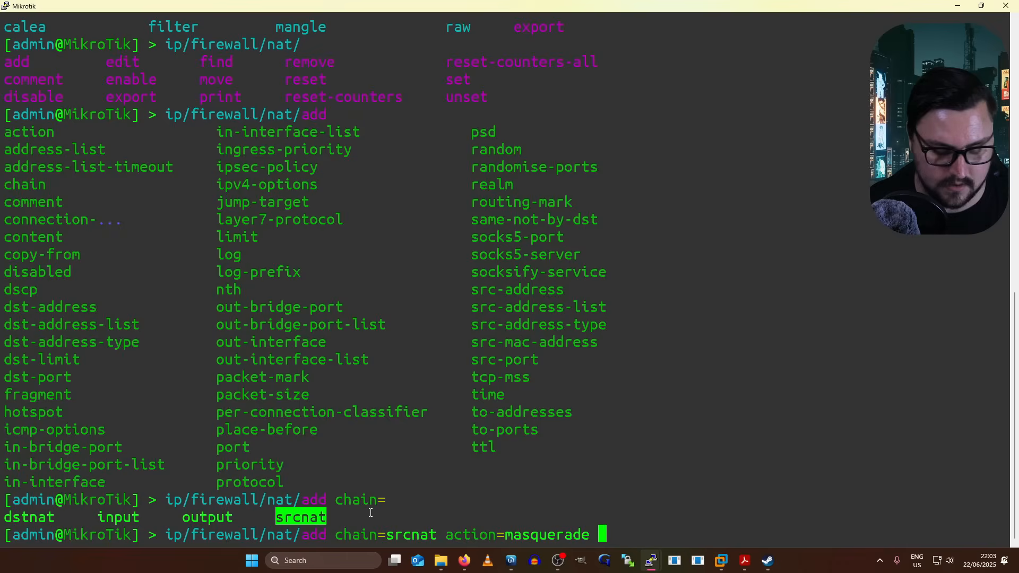
# - Add out-interface=ether1 and src-address=172.16.0.0/24, then submit the rule
pyautogui.write('out-int')
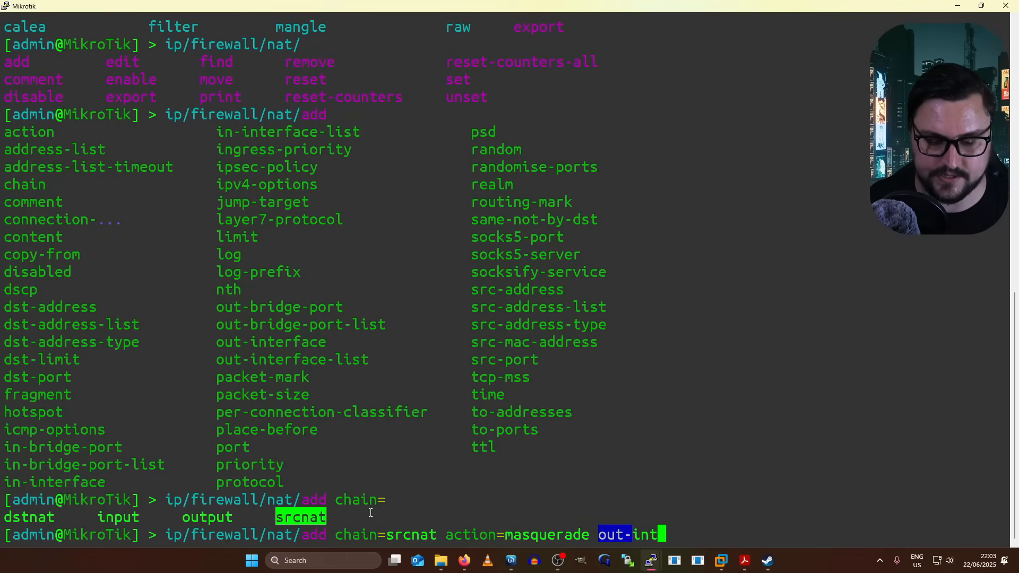
pyautogui.press('Tab')
pyautogui.press('Tab')
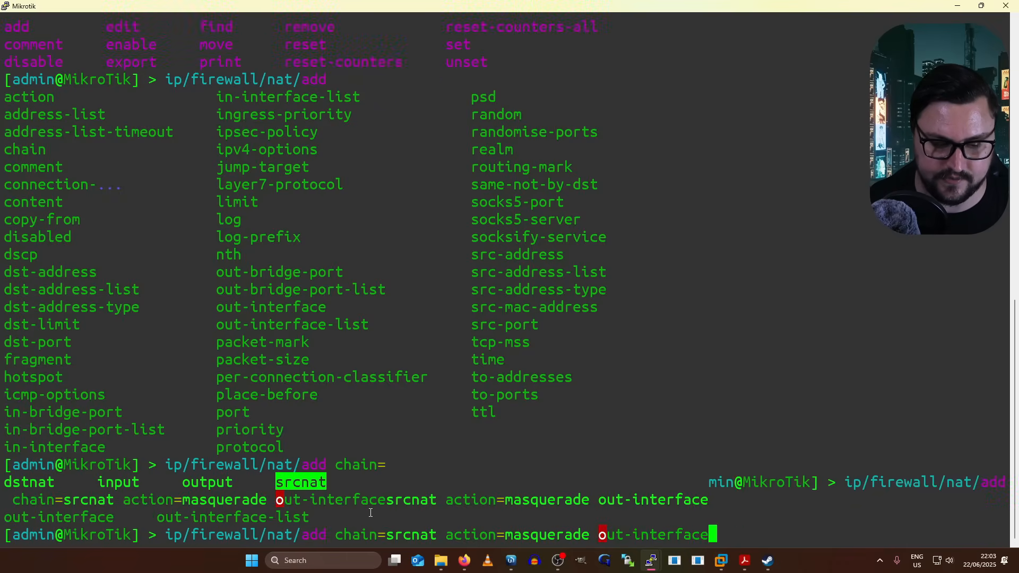
pyautogui.write('=')
pyautogui.press('Tab')
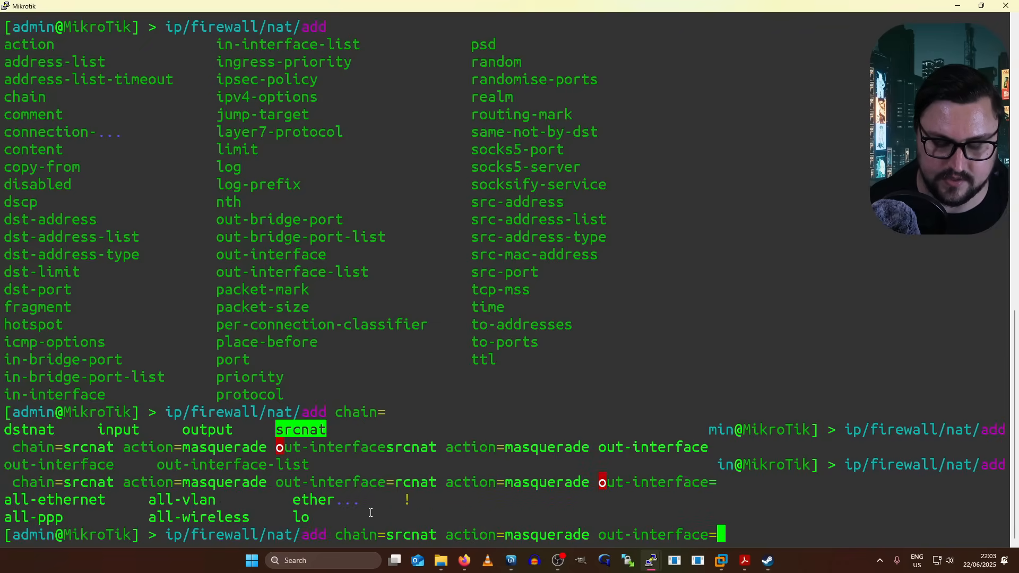
pyautogui.write('ether1')
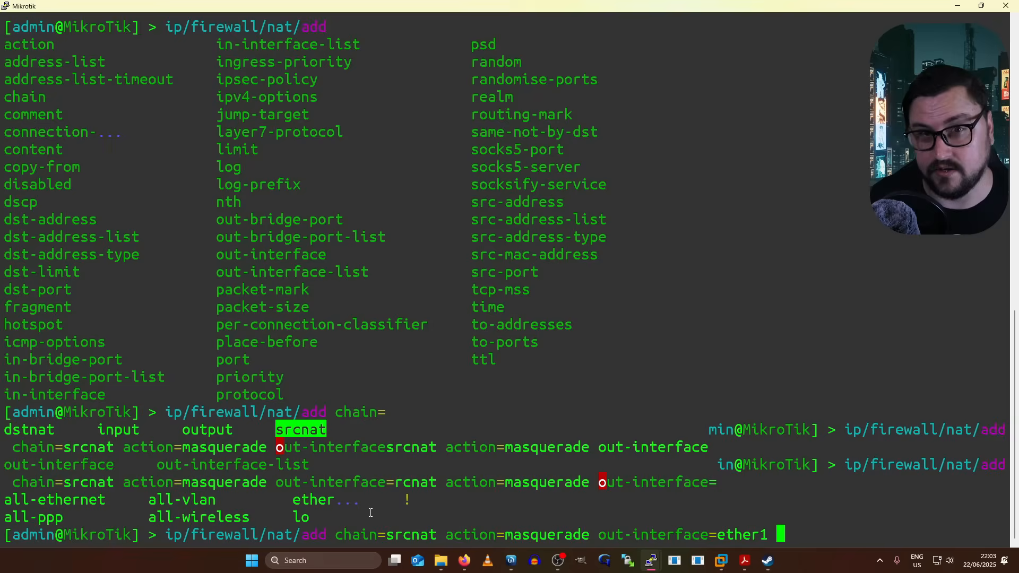
pyautogui.write('src-ad')
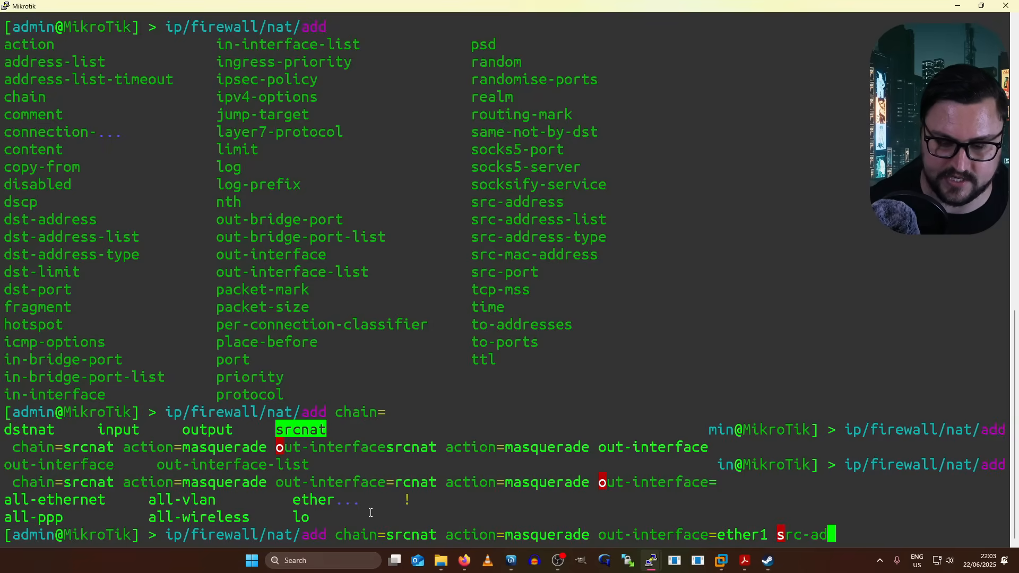
pyautogui.write('dress=!')
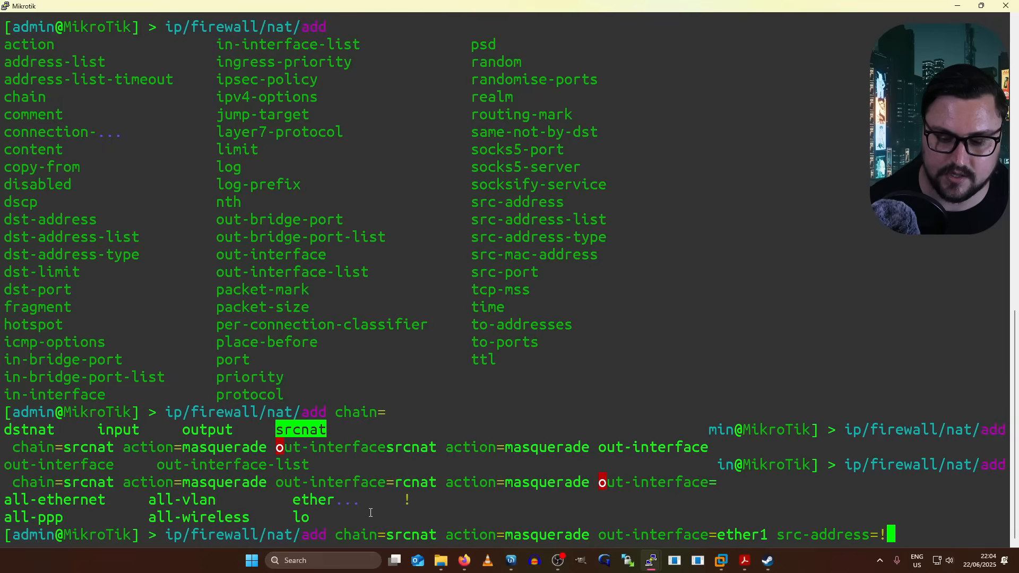
pyautogui.press('BackSpace')
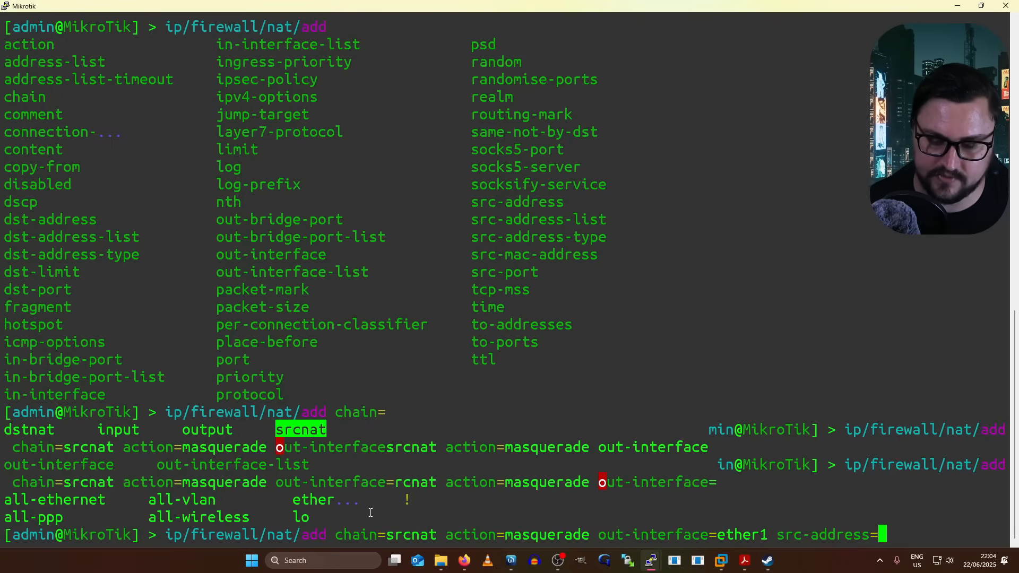
pyautogui.write('1')
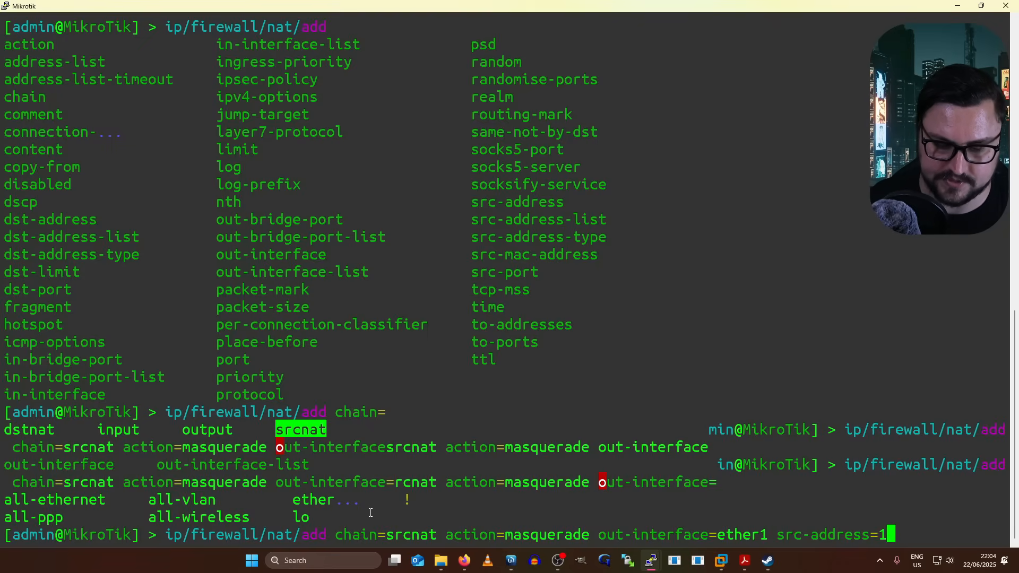
pyautogui.write('72.16.0.0')
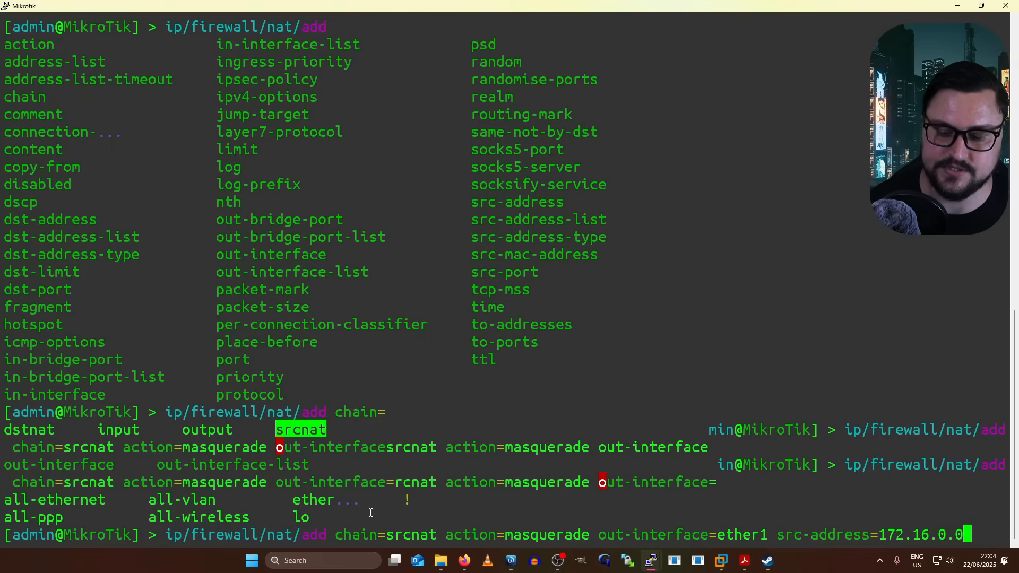
pyautogui.write('/')
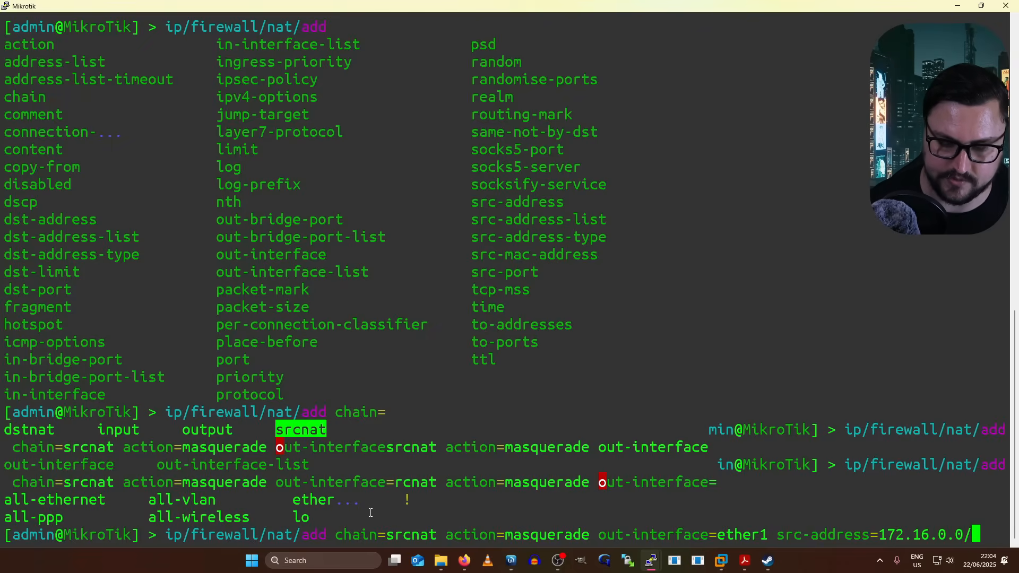
pyautogui.write('24')
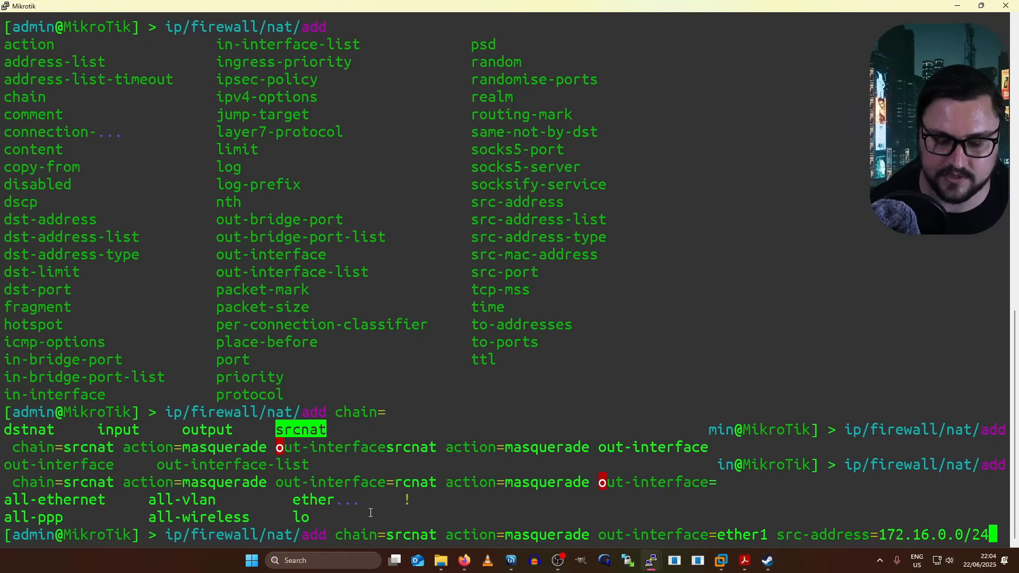
pyautogui.press('Return')
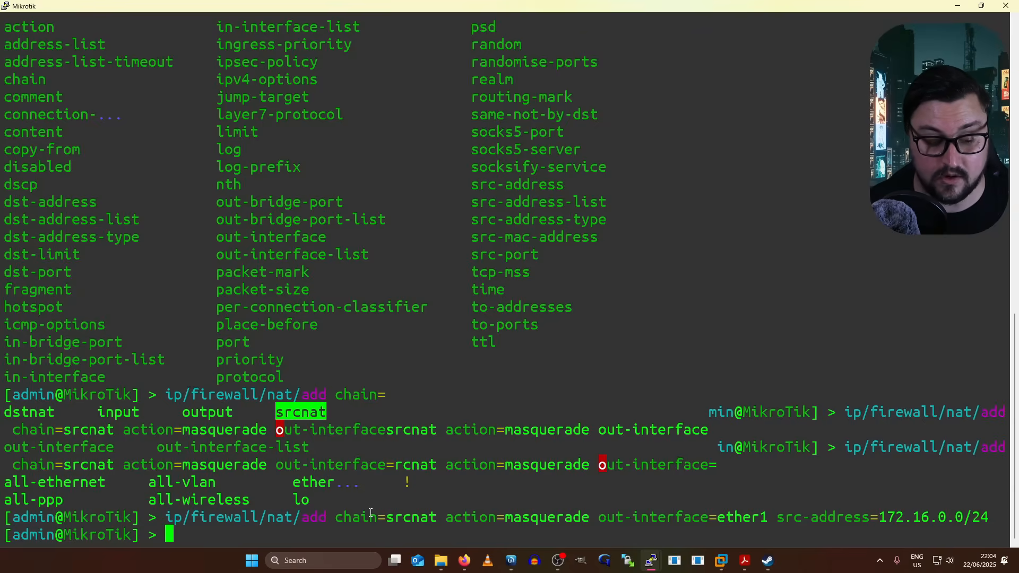
# - Print the NAT rules with ip/firewall/nat/print, showing the masquerade as rule 0
pyautogui.write('ip/firewall/nat/print')
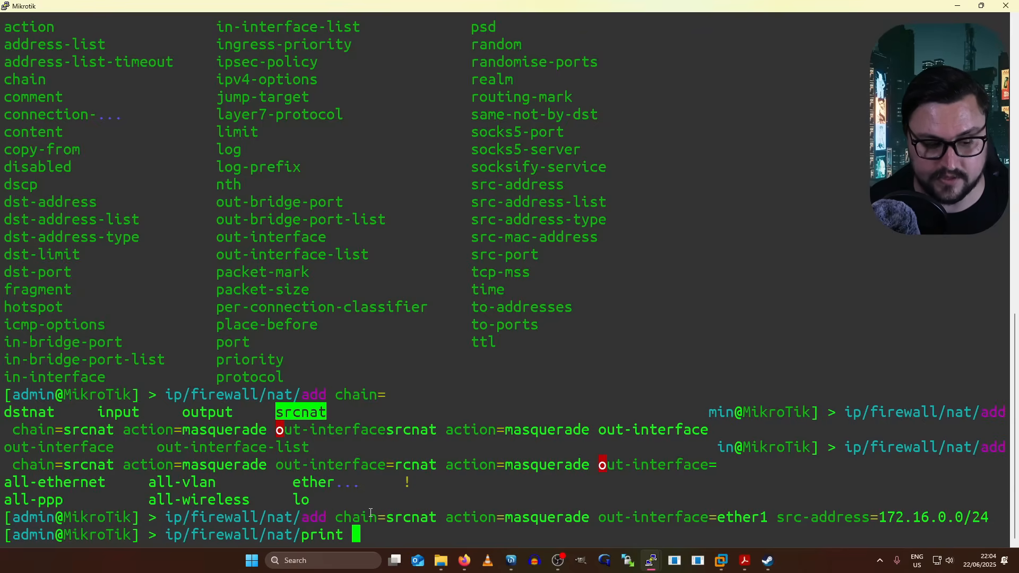
pyautogui.press('Return')
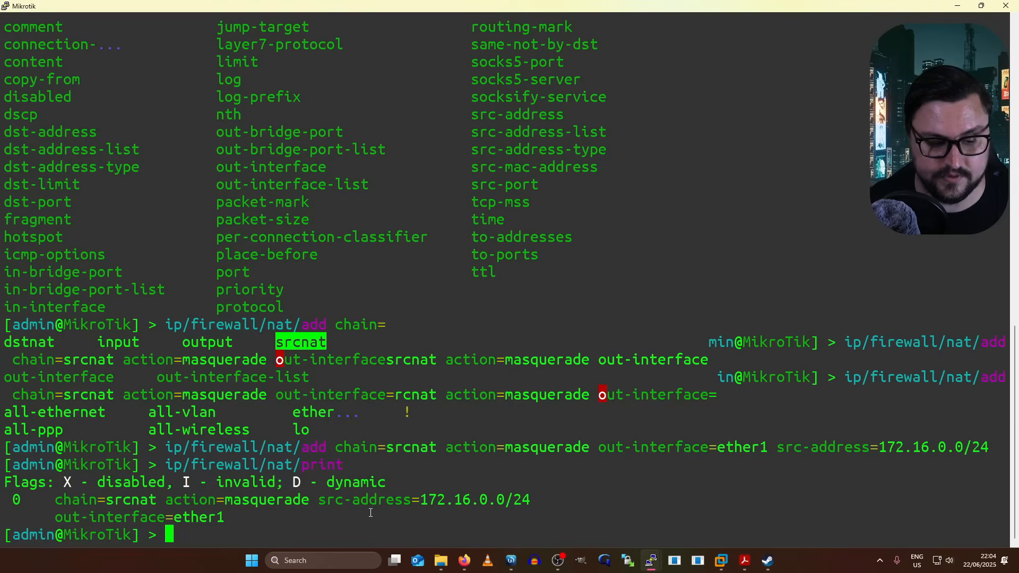
pyautogui.moveTo(178, 467); pyautogui.dragTo(287, 500)
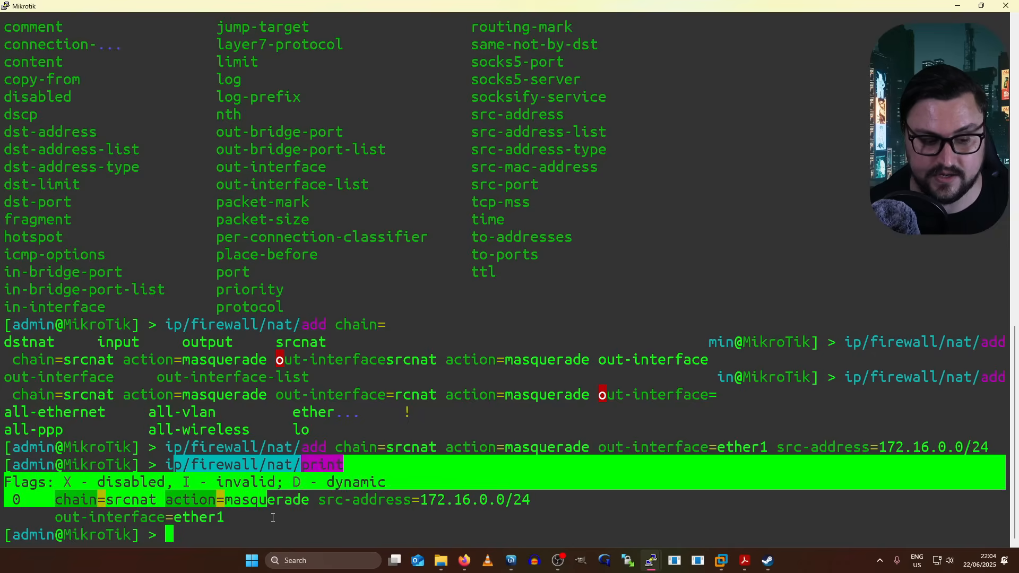
pyautogui.rightClick(287, 500)
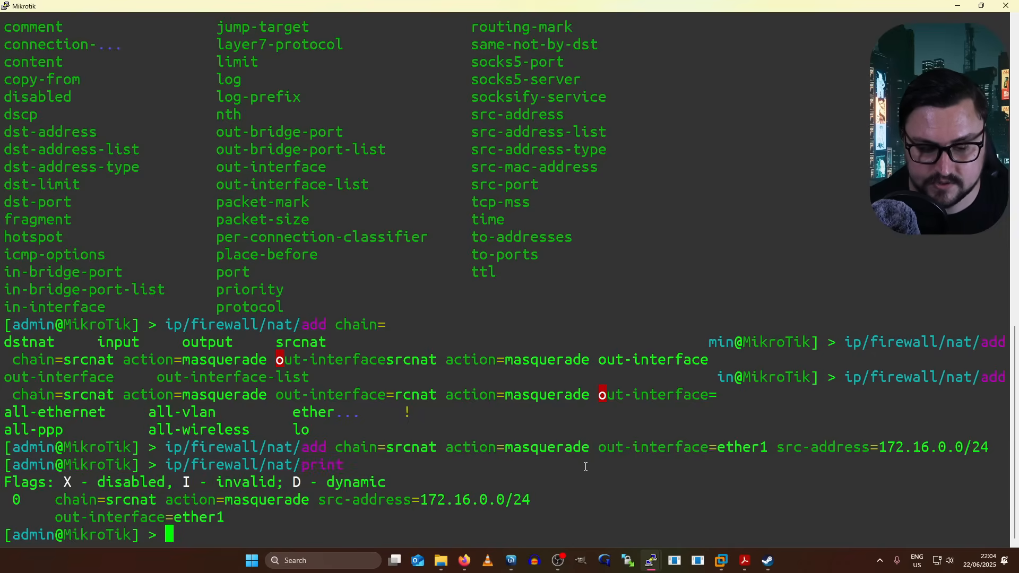
# - Rerun ping 8.8.8.8 in the VPC console and stop it after four replies
pyautogui.moveTo(651, 558)
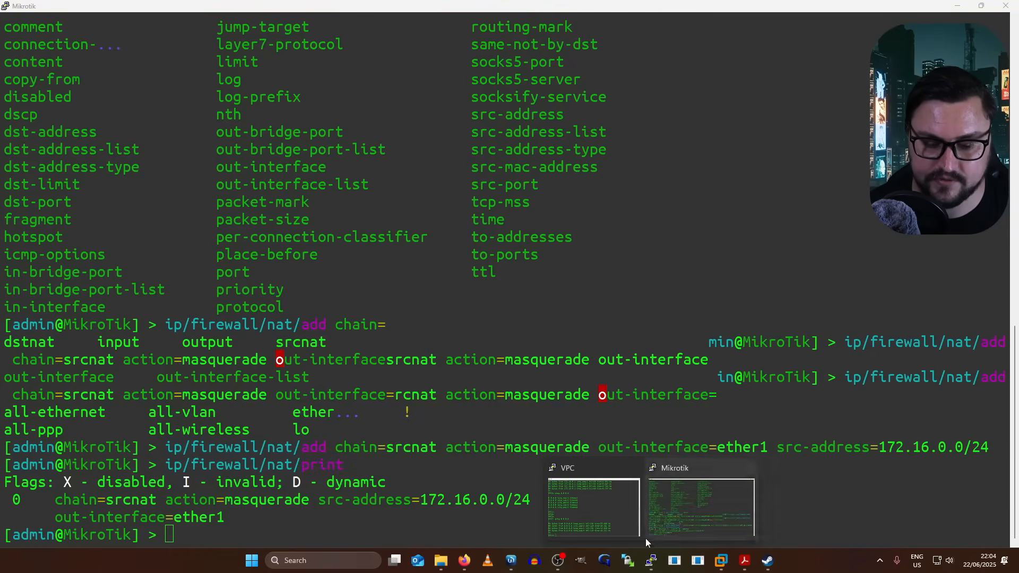
pyautogui.click(701, 502)
pyautogui.press('Up')
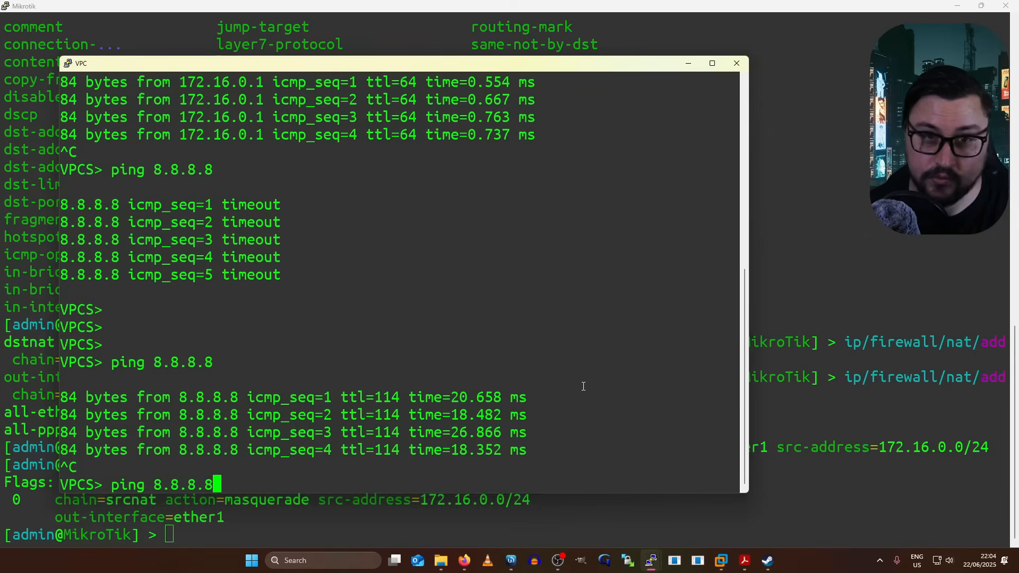
pyautogui.press('Return')
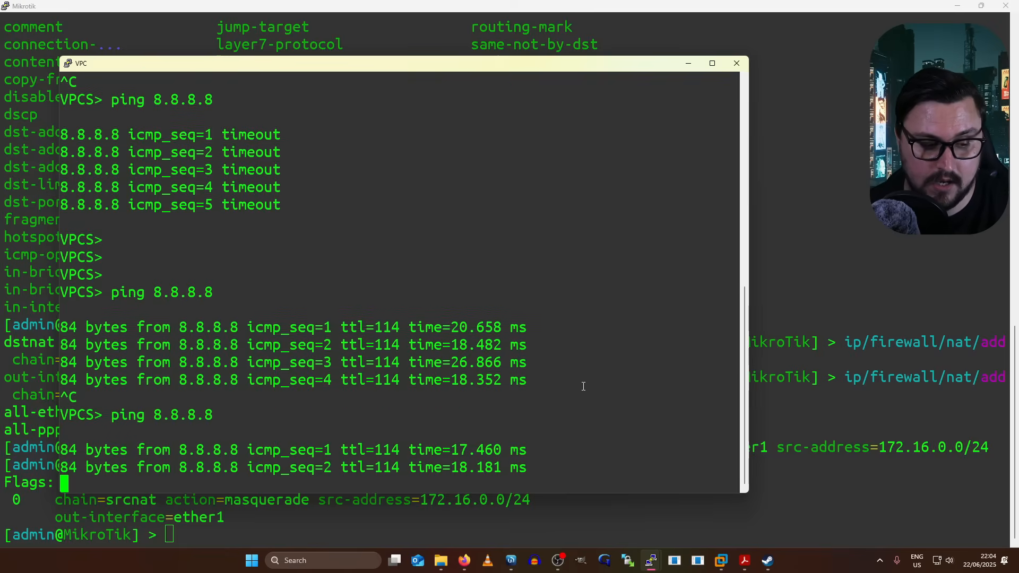
pyautogui.hotkey('ctrl', 'c')
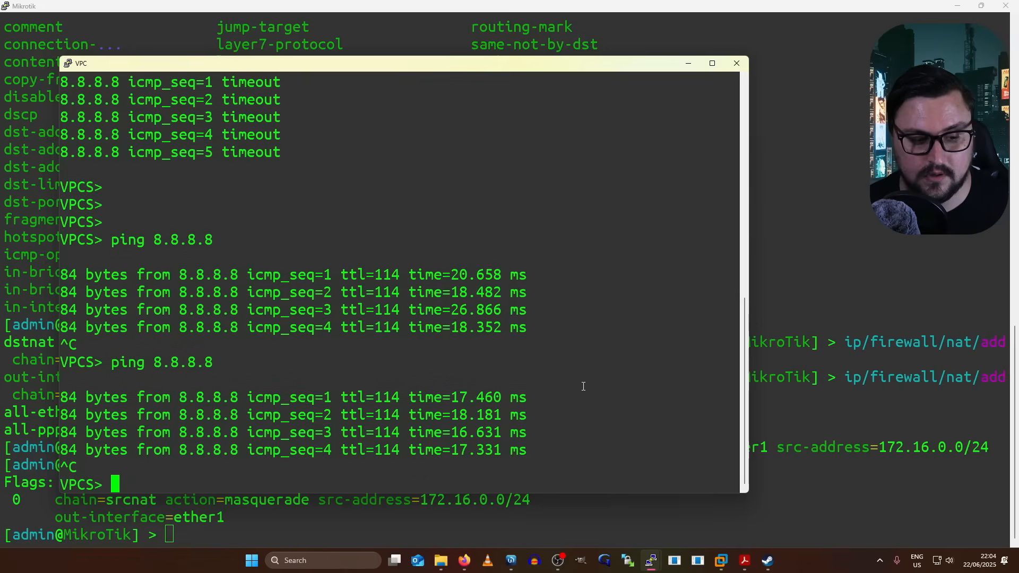